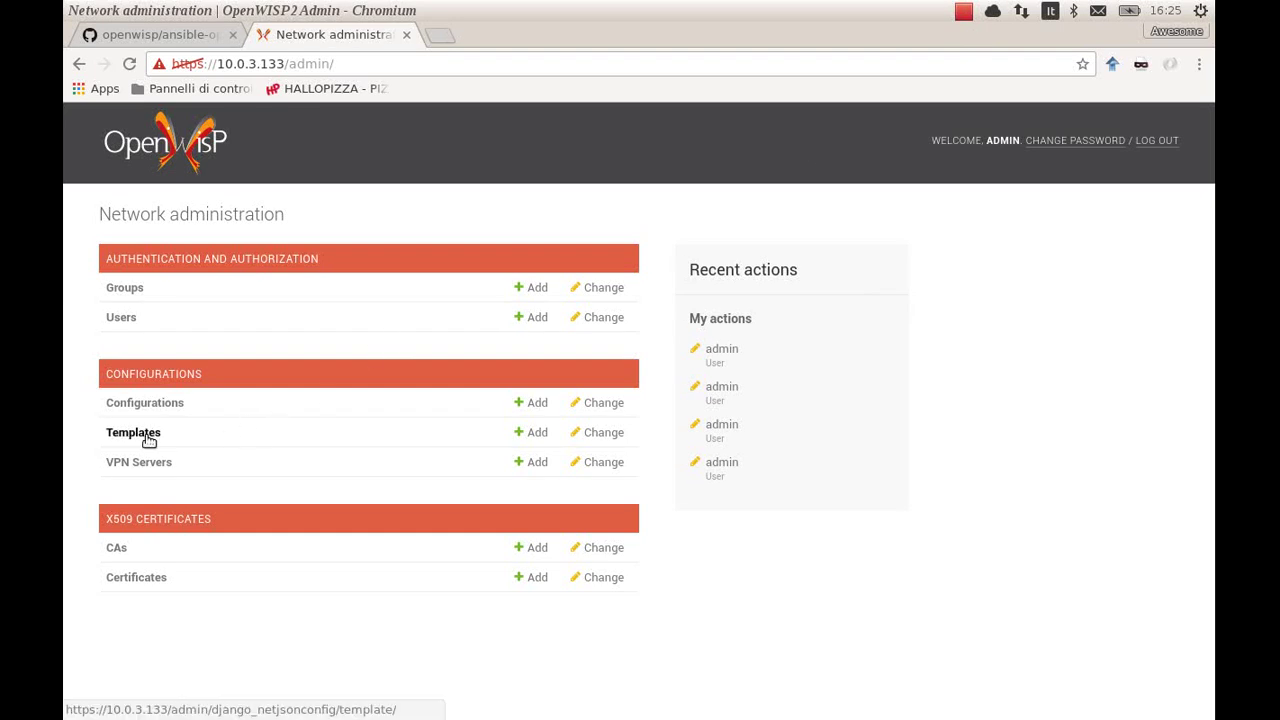
Start a new template and add the General section to its configuration
click(148, 441)
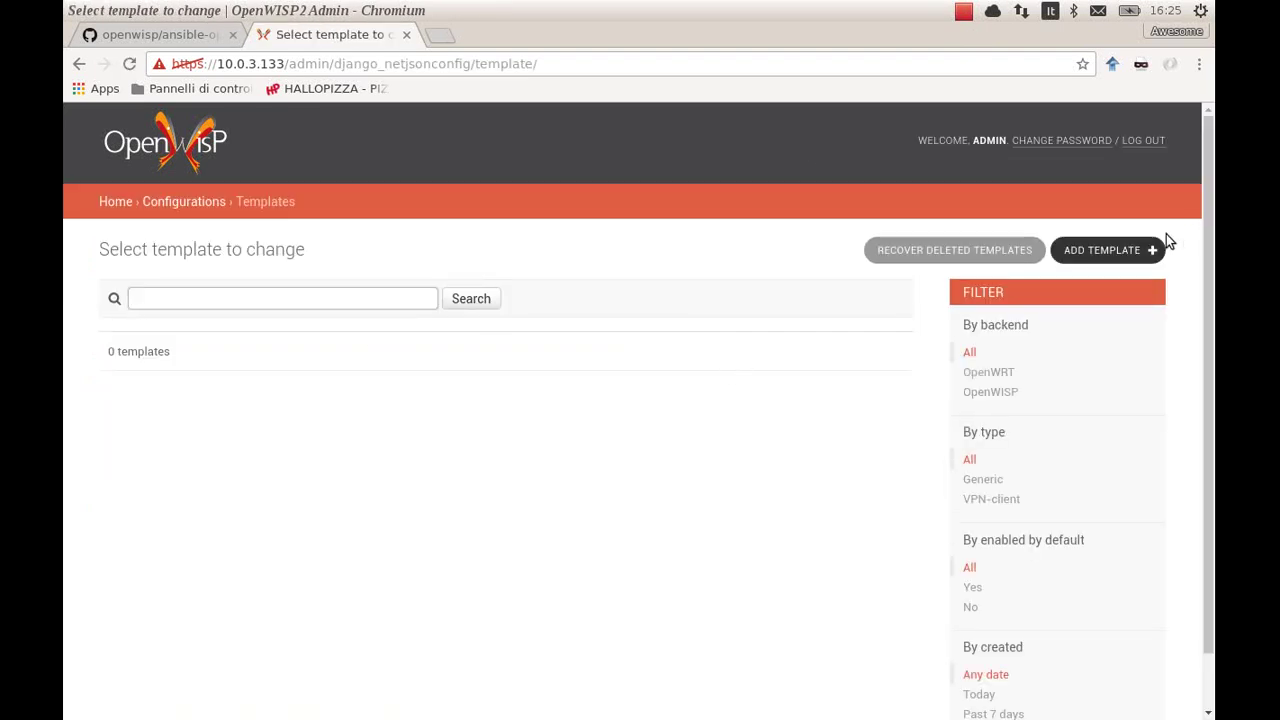
click(1155, 248)
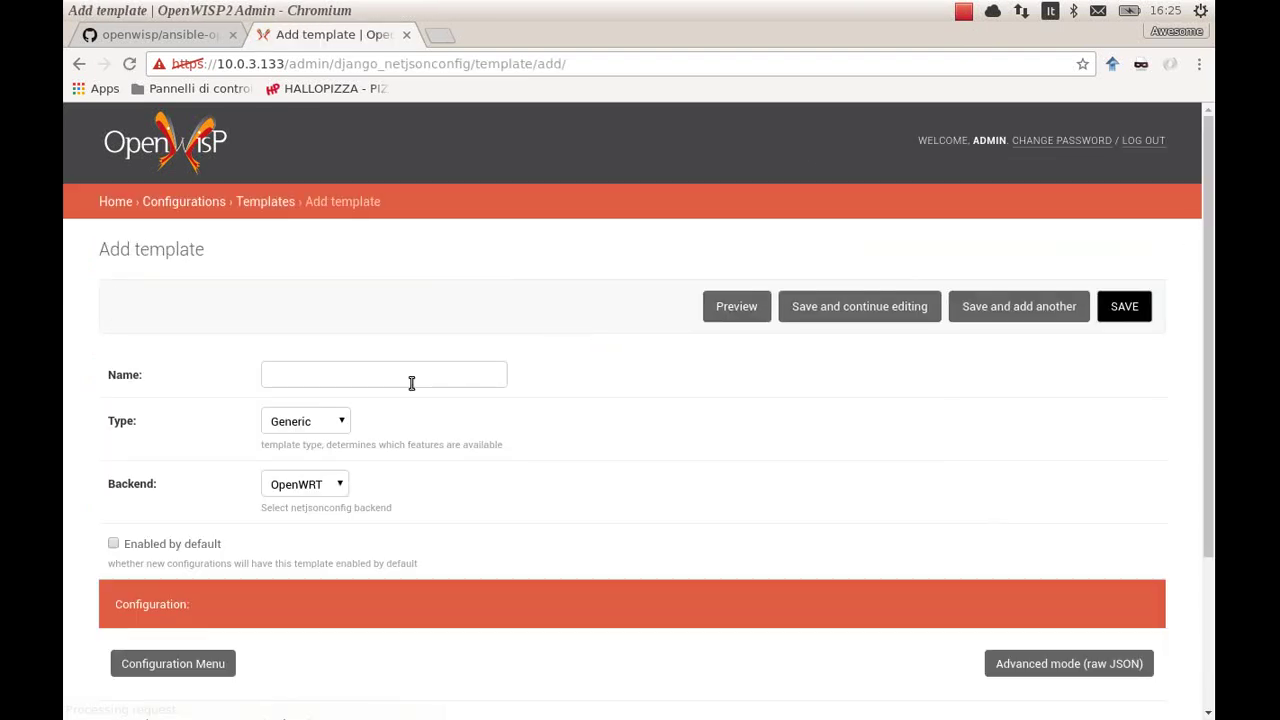
drag(1211, 361, 966, 543)
click(183, 478)
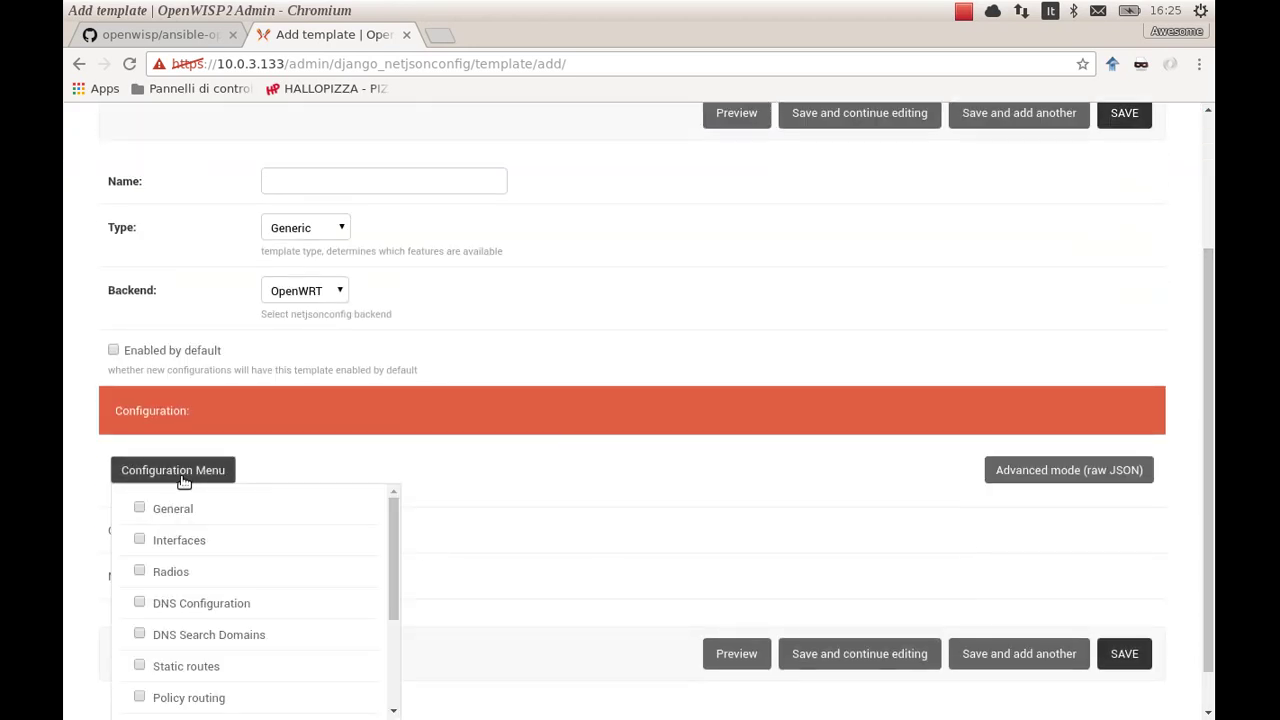
click(176, 509)
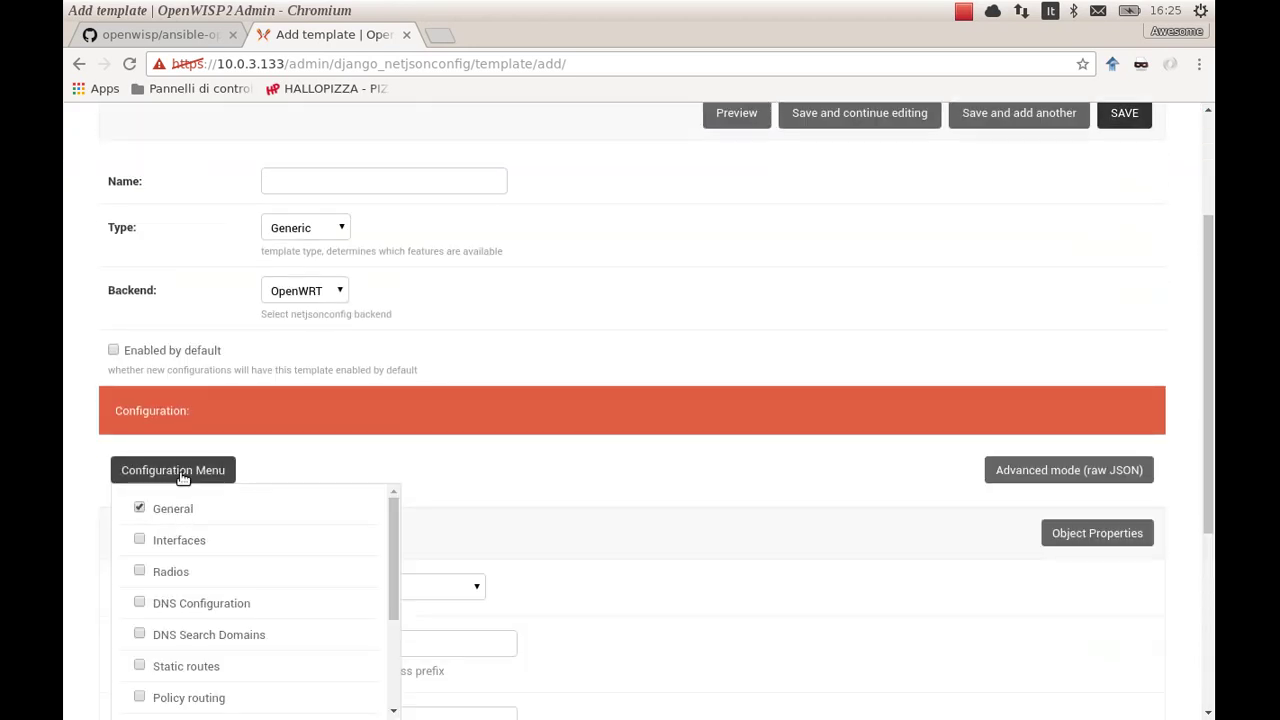
click(183, 478)
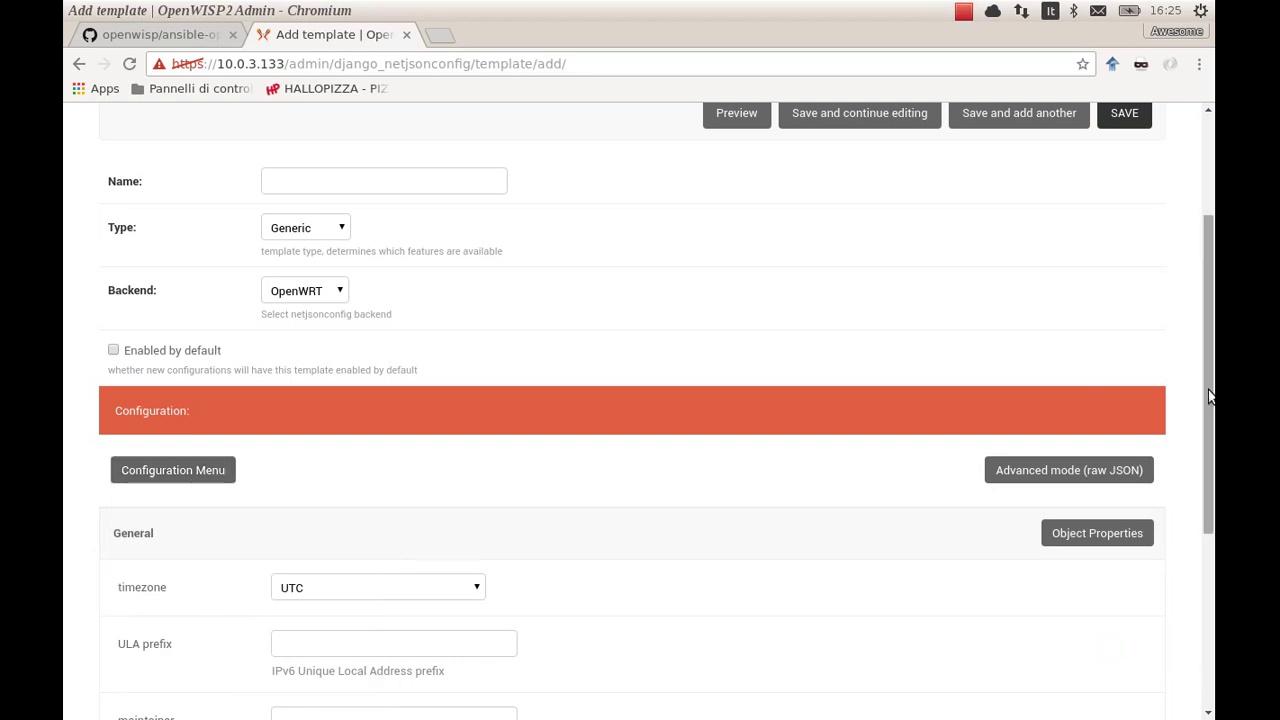
Set the General section's timezone to Europe/Rome
scroll(1208, 395, down, 5)
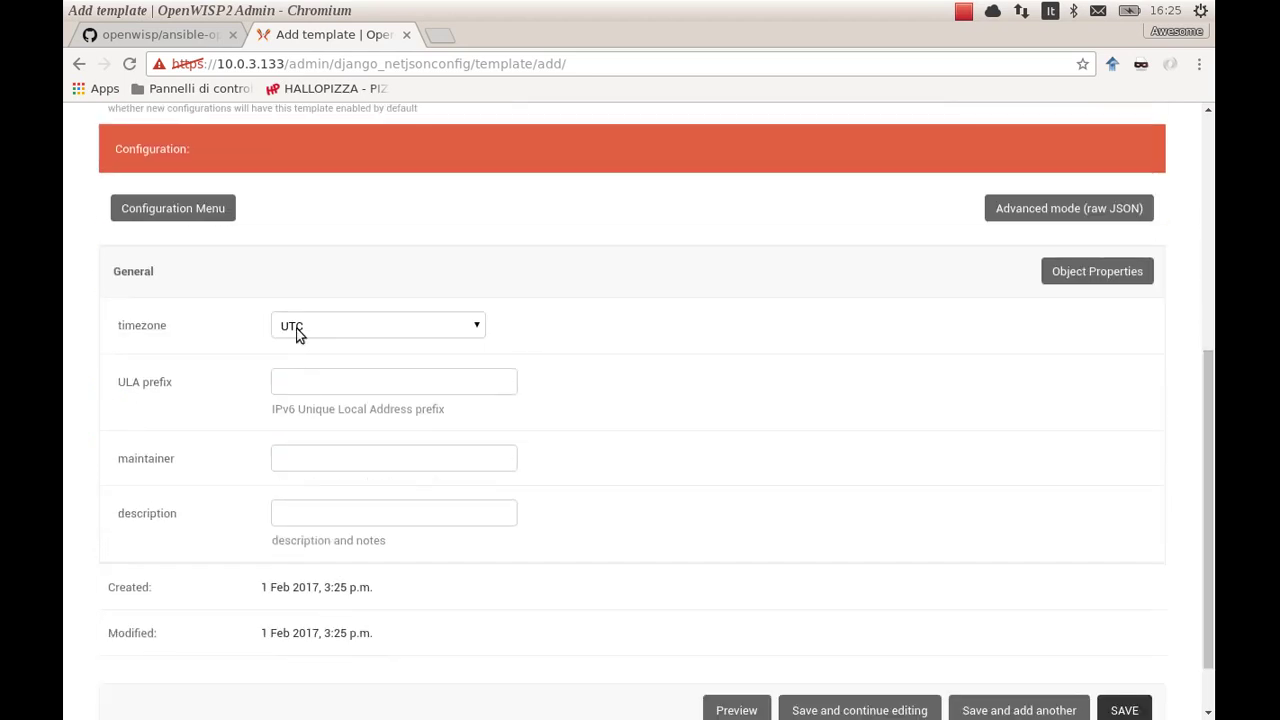
click(297, 335)
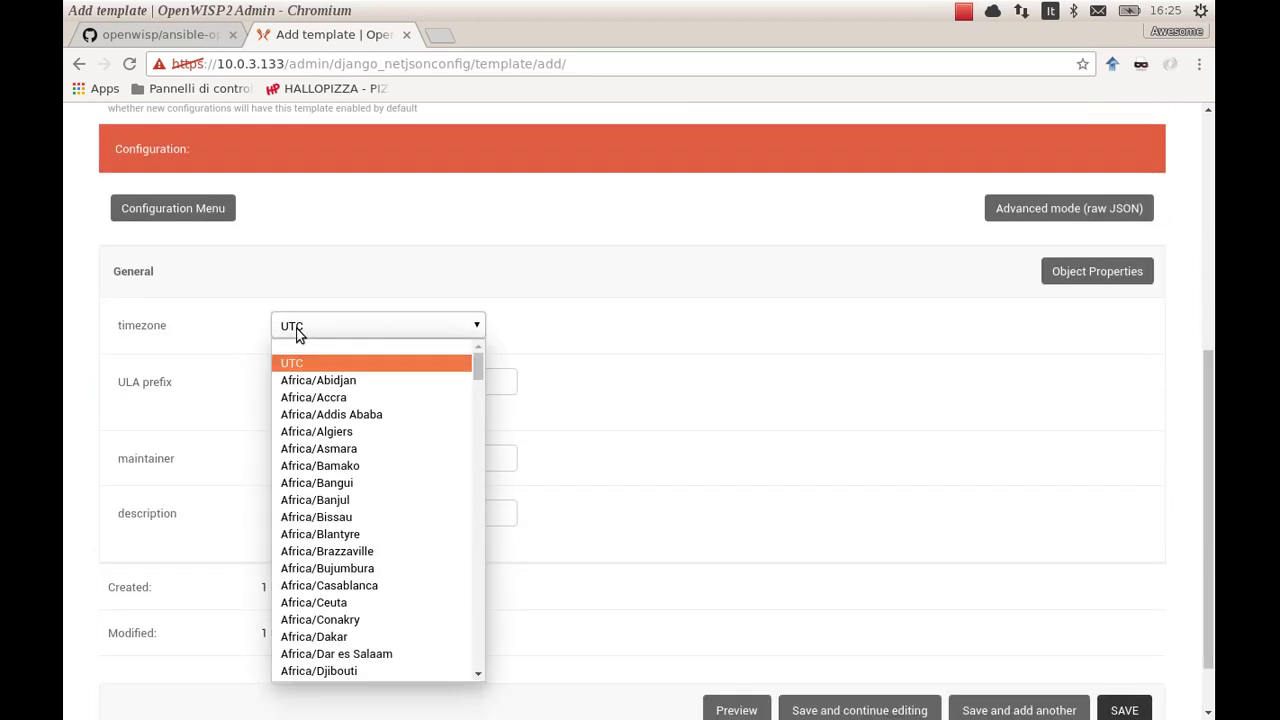
key(e)
key(Down)
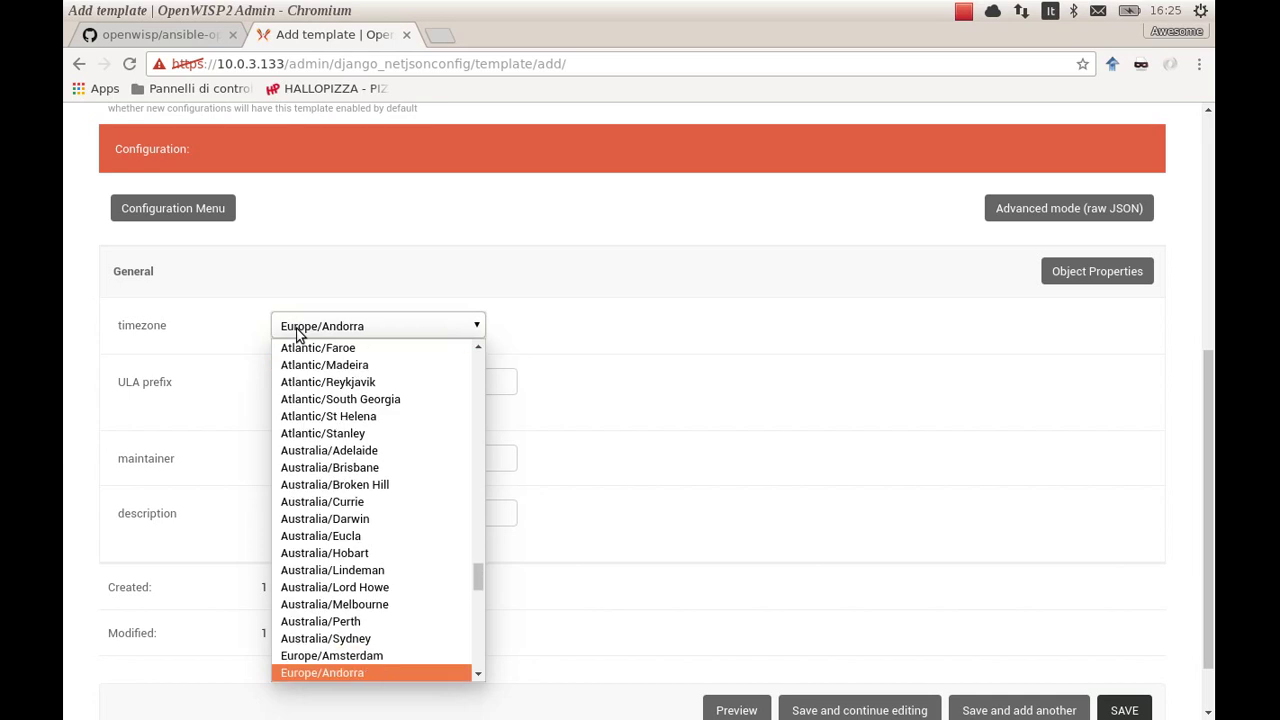
key(Down)
key(Down)
key(Down)
key(Down)
key(Down)
key(Down)
key(Down)
key(Down)
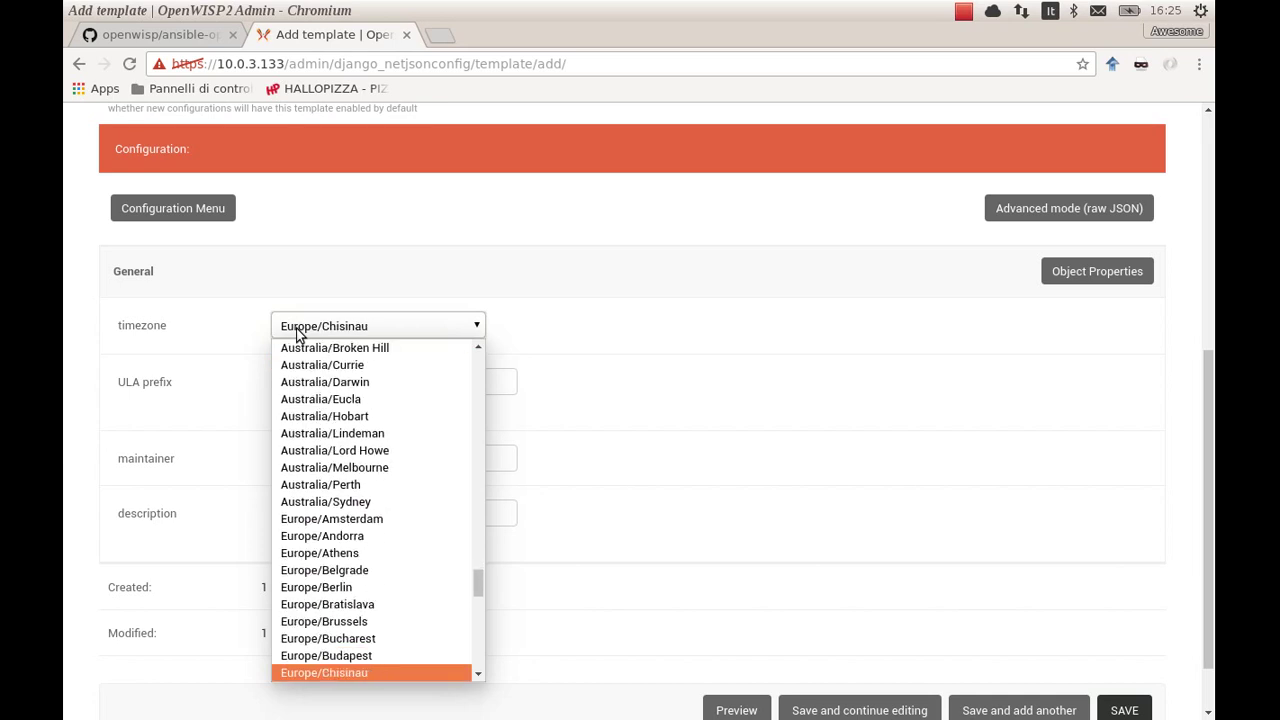
key(Down)
key(Down)
key(Down)
key(Down)
key(Down)
key(Down)
key(Down)
key(Down)
key(Down)
key(Down)
key(Down)
key(Down)
key(Down)
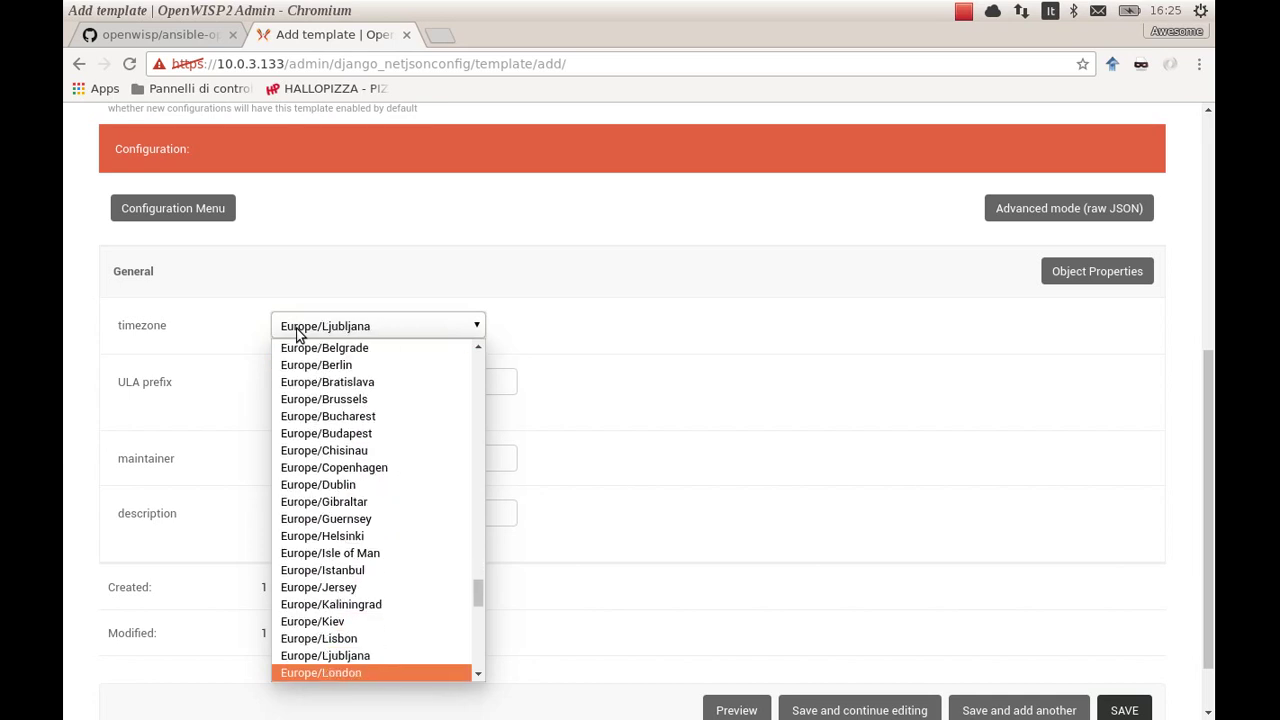
key(Down)
key(Down)
key(Down)
key(Down)
key(Down)
key(Down)
key(Down)
key(Down)
key(Down)
key(Down)
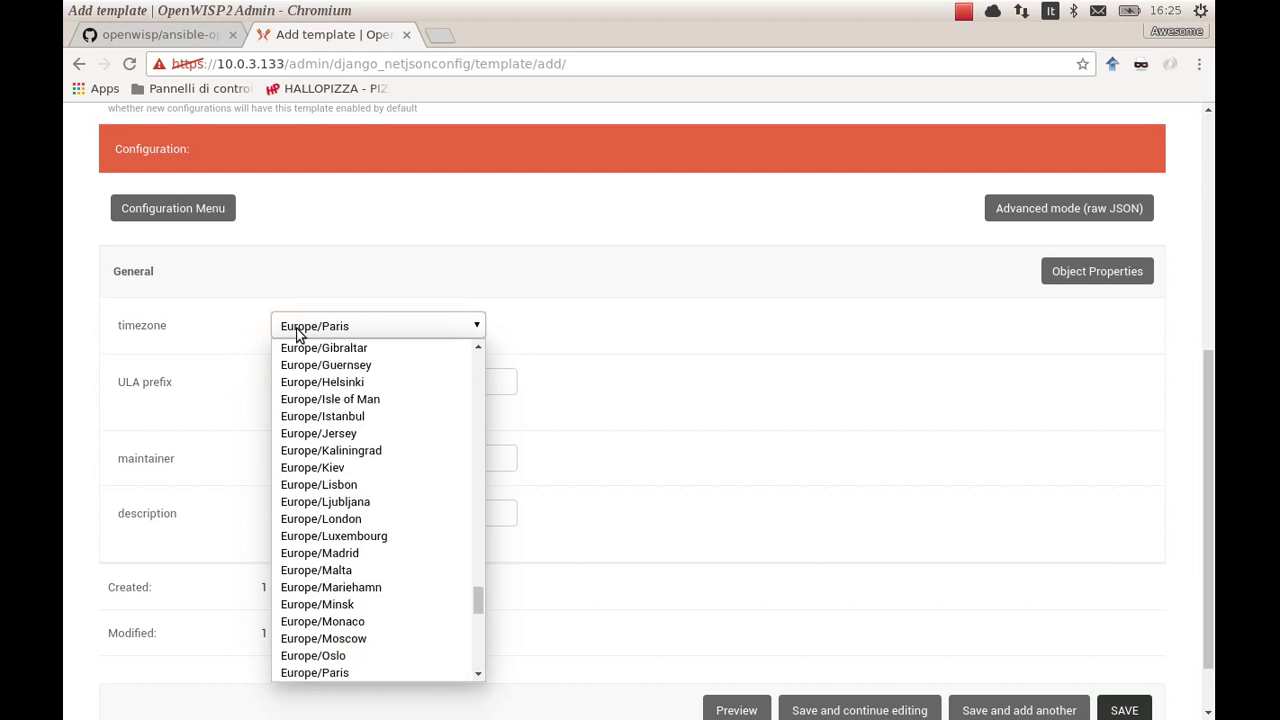
key(Down)
key(Down)
key(Down)
key(Up)
key(Down)
key(Return)
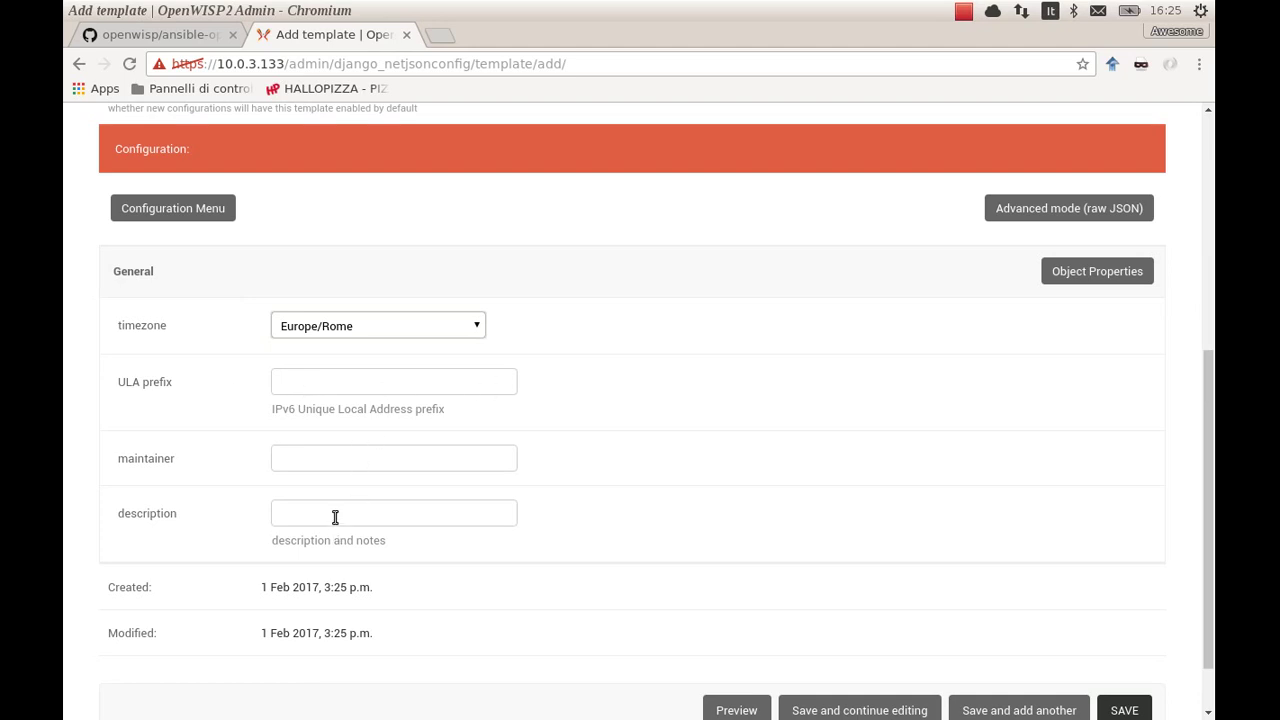
Remove the ULA prefix and maintainer properties from the General section
click(1106, 272)
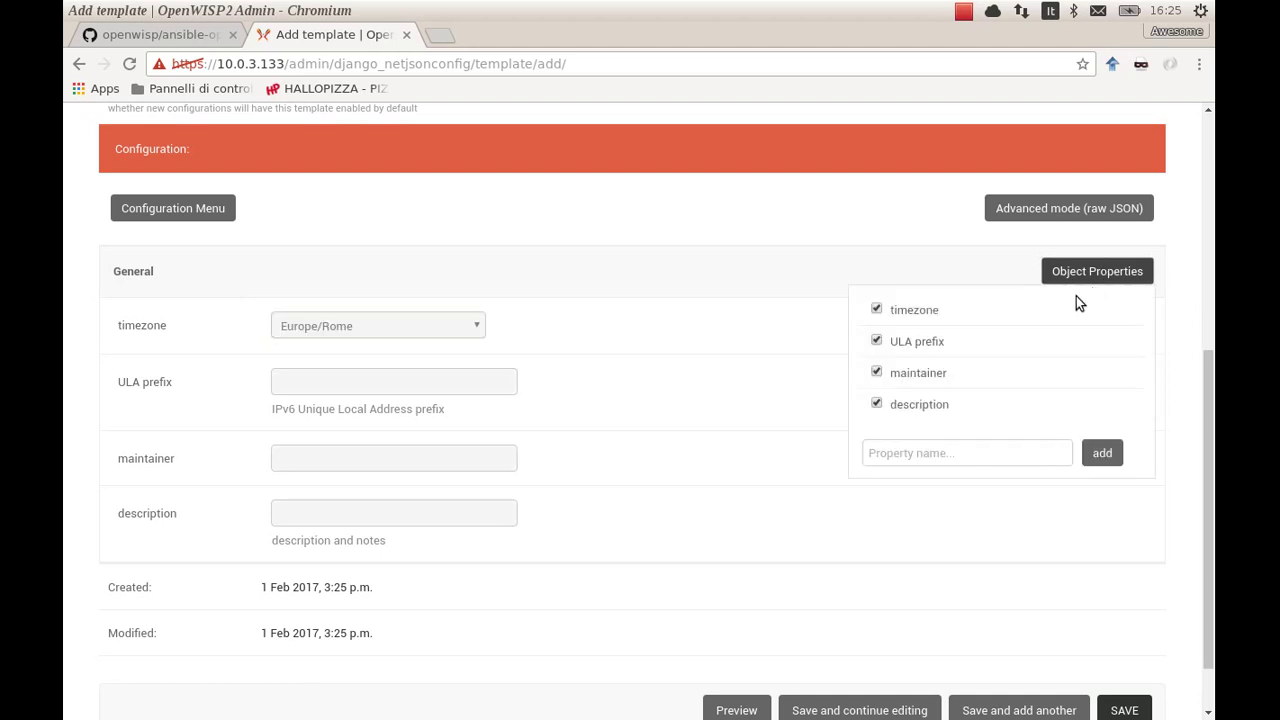
click(929, 341)
click(925, 373)
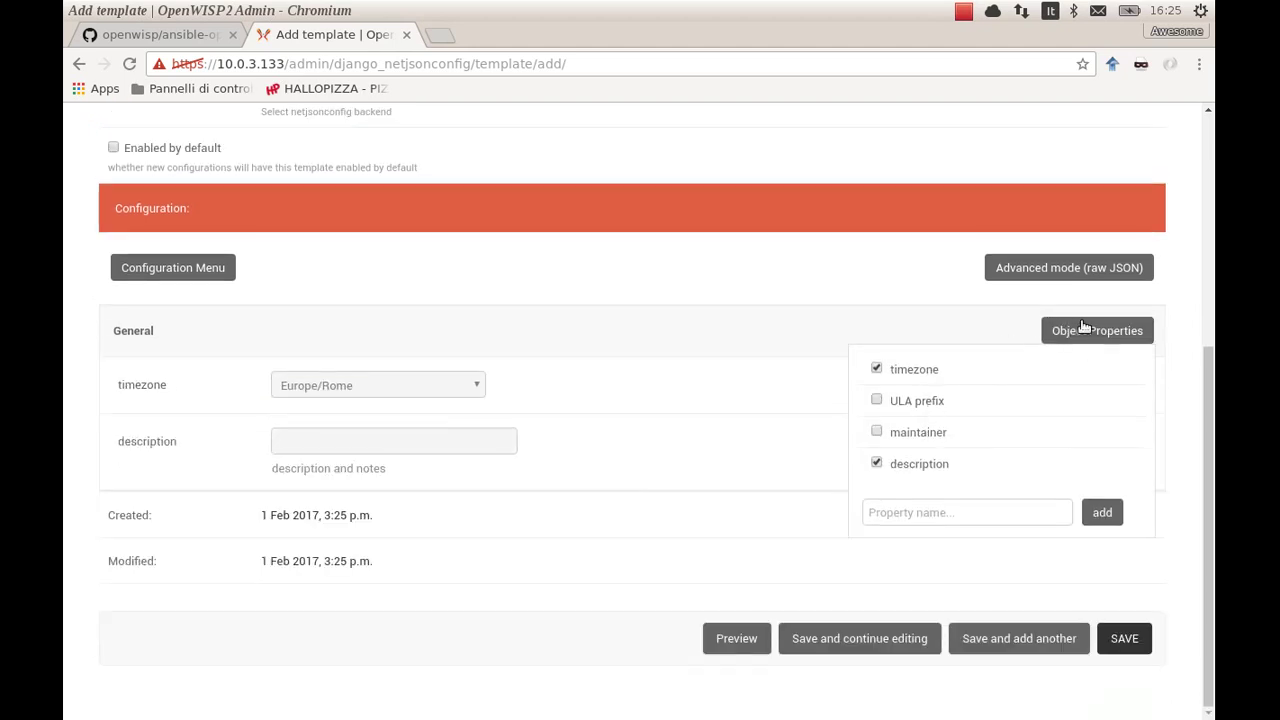
click(995, 305)
Delete the empty description line in the raw JSON, then return to the normal editor
click(1086, 270)
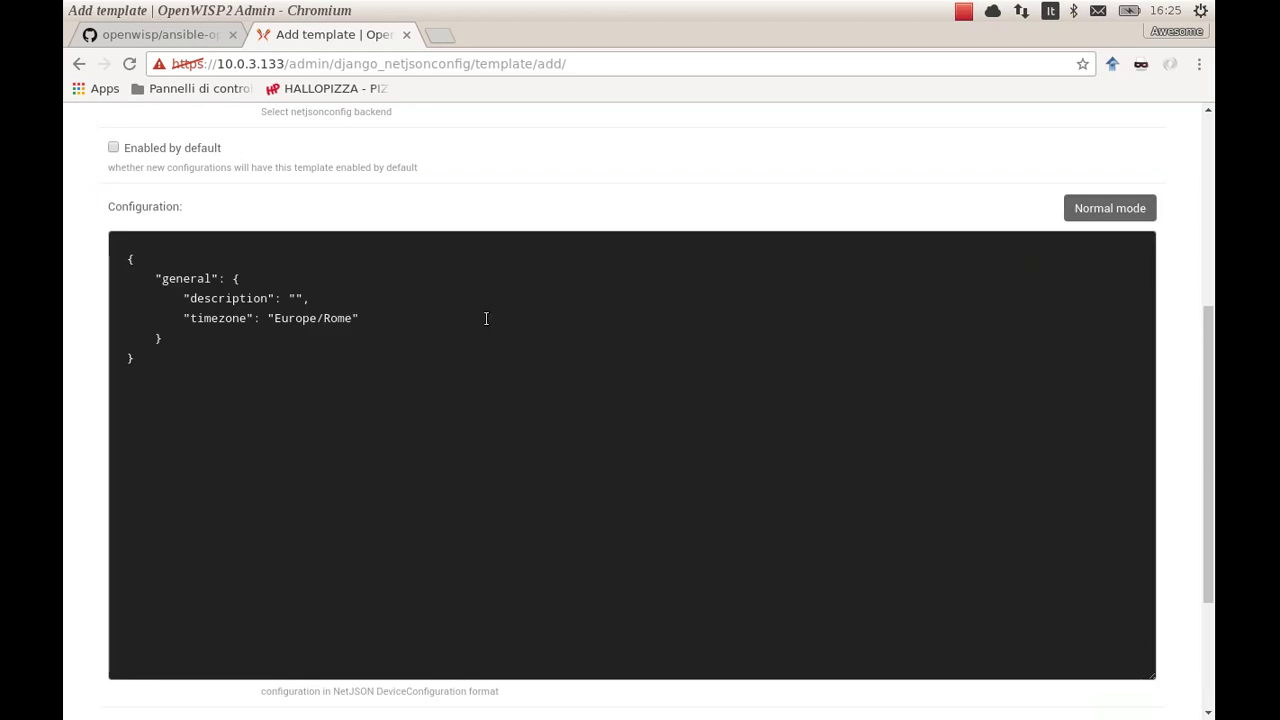
key(shift+Left)
key(shift+Left)
key(shift+Left)
key(shift+Left)
key(shift+Left)
key(shift+Left)
key(shift+Left)
key(shift+Left)
key(shift+Left)
key(shift+Left)
key(shift+Left)
key(shift+Left)
key(shift+Left)
key(shift+Left)
key(shift+Left)
key(shift+Left)
key(shift+Left)
key(shift+Left)
key(BackSpace)
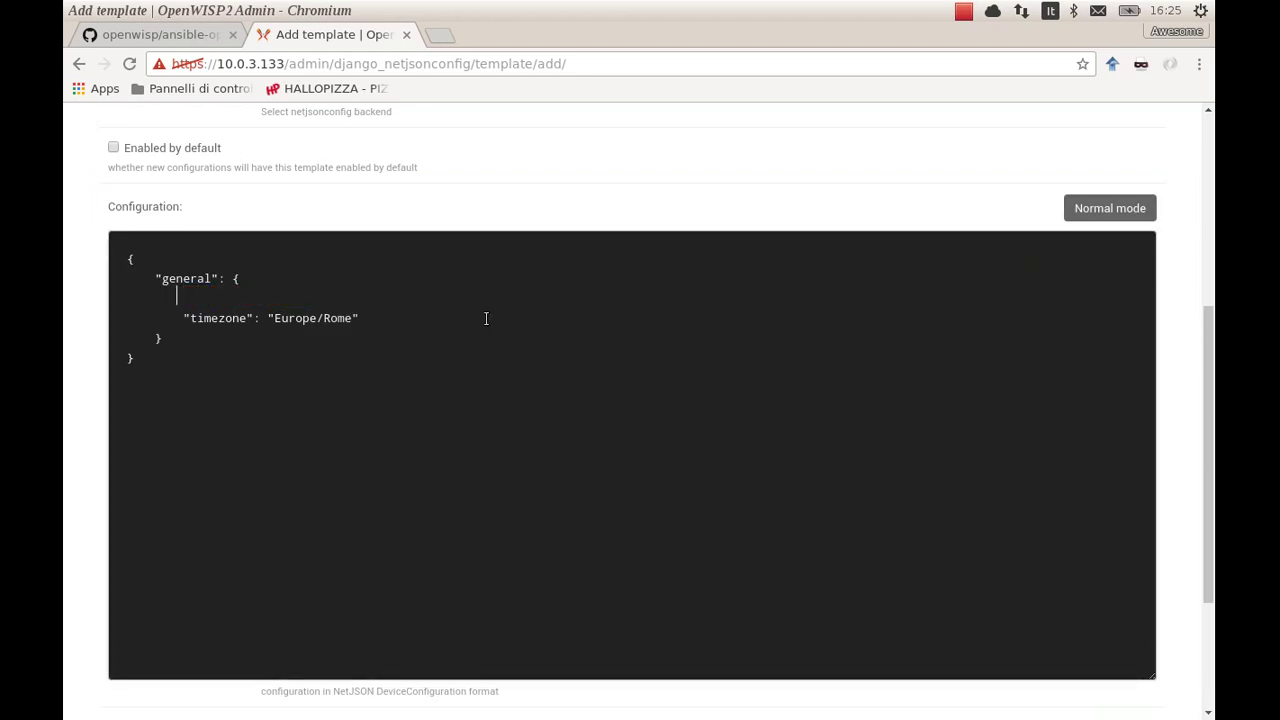
key(BackSpace)
key(BackSpace)
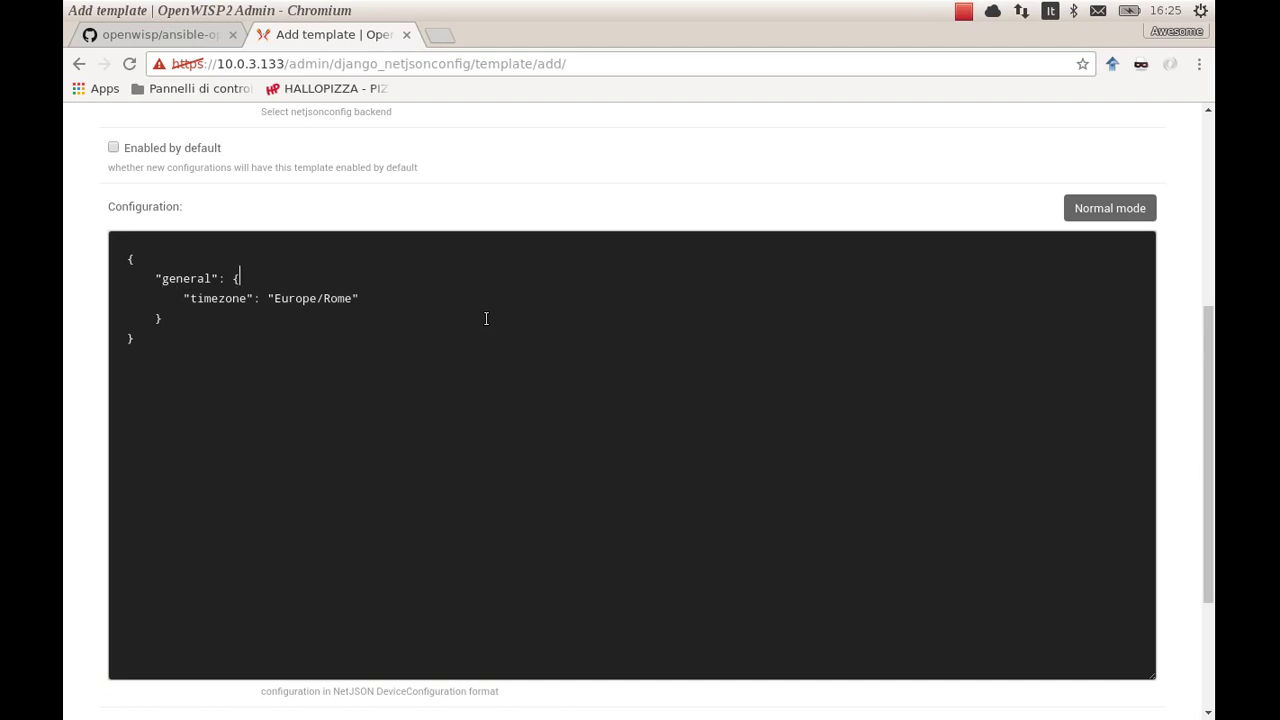
click(1093, 212)
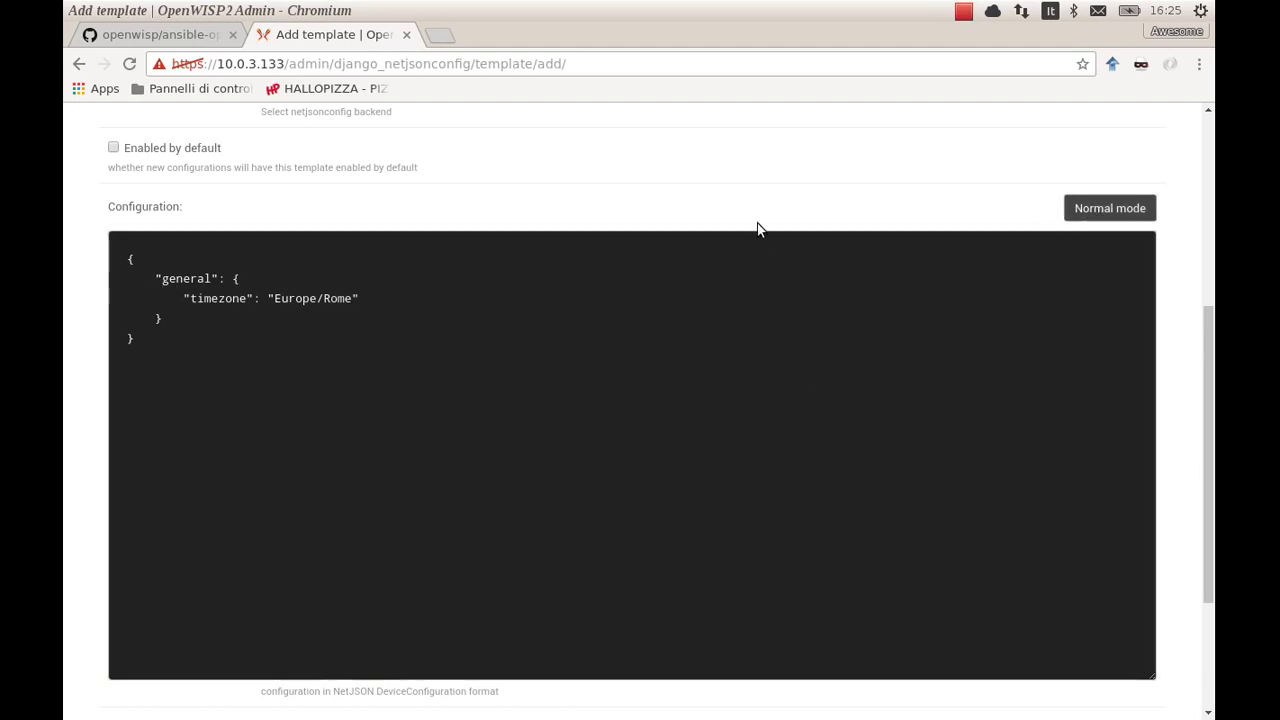
key(Escape)
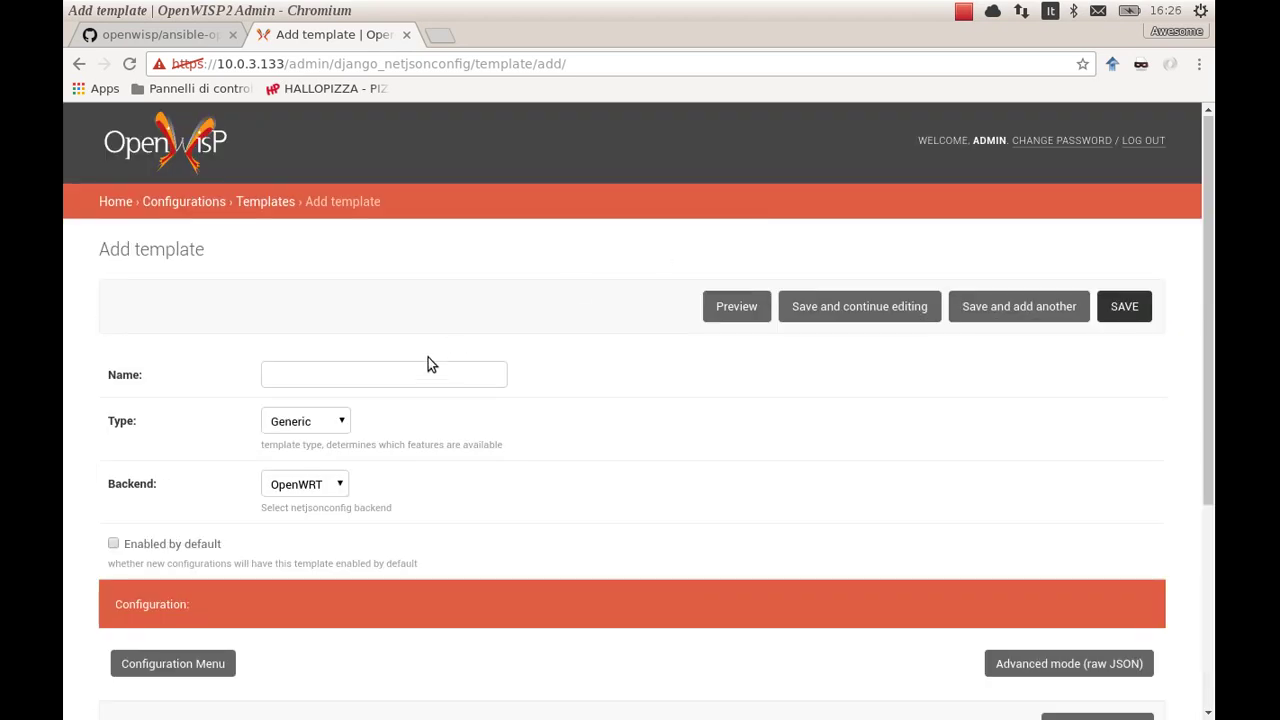
Name the template 'Timezone (Europe/Rome)', save it, and enable it by default
click(428, 377)
text(Timezone)
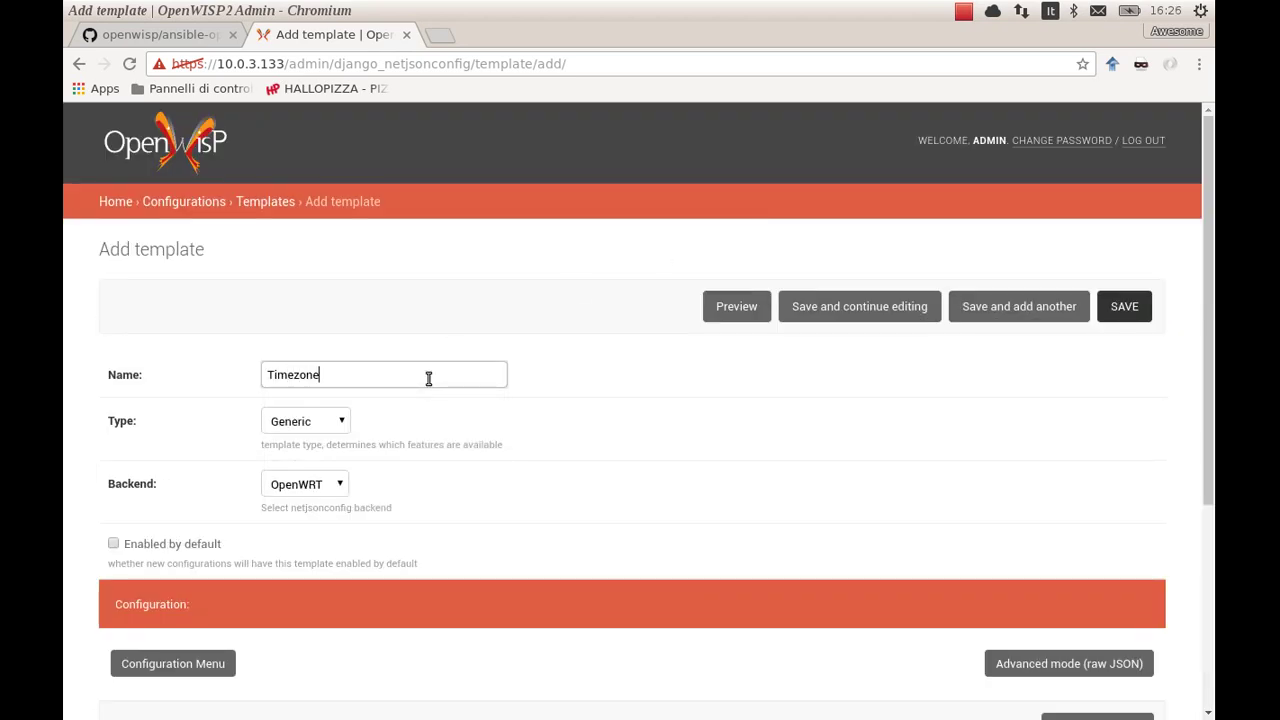
text( Europe/Rome))
key(Left)
key(Left)
key(Left)
key(Left)
key(Left)
key(Left)
text(()
click(833, 316)
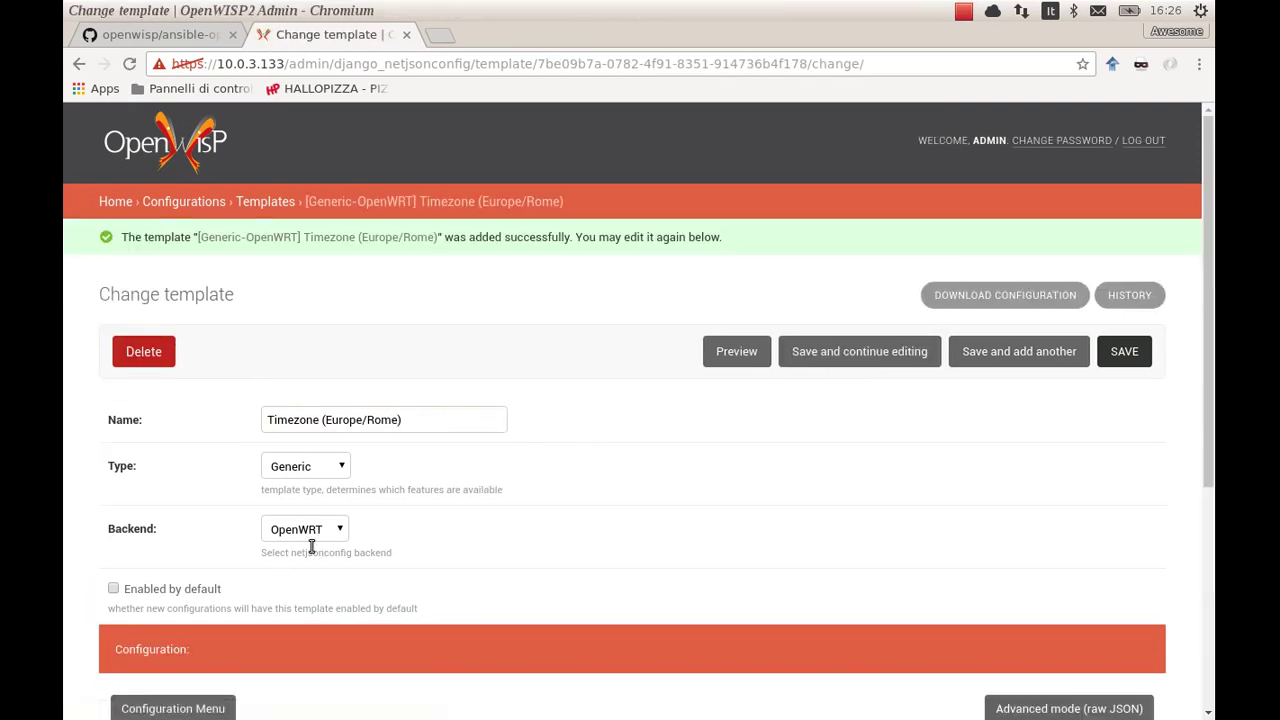
click(198, 591)
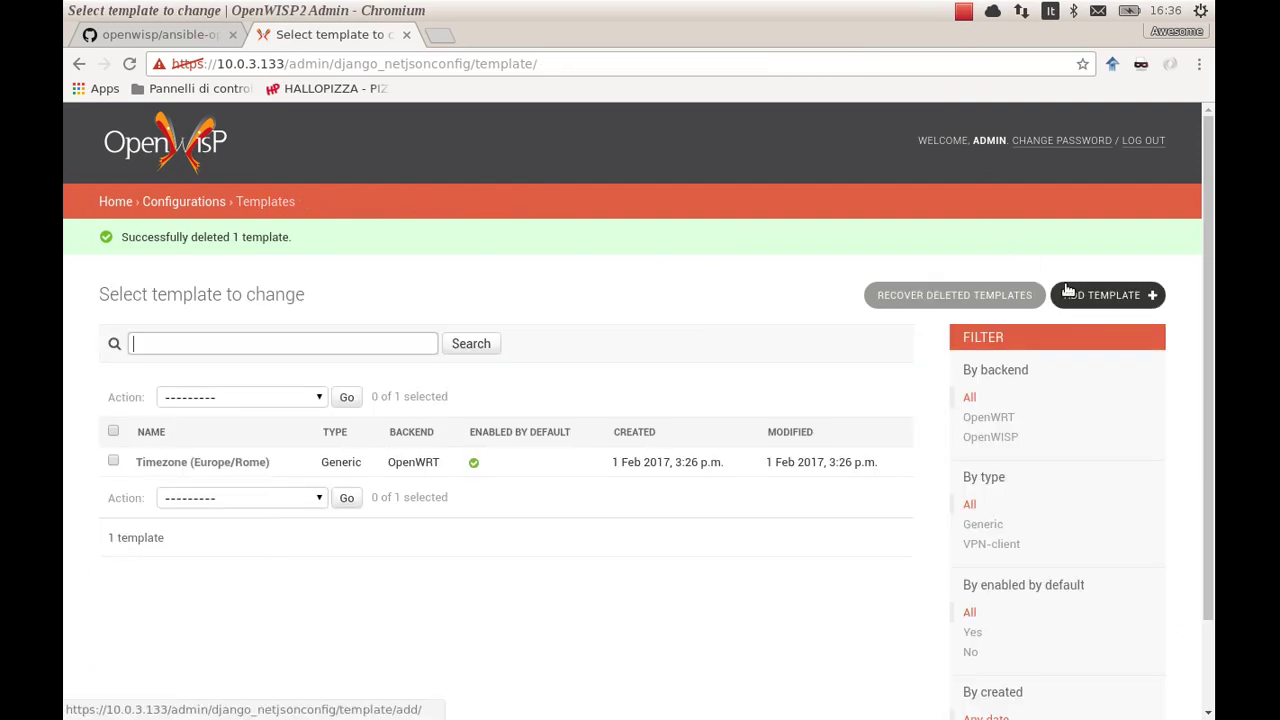
Create another template named 'SSH keys', enabled by default
click(1066, 294)
click(331, 384)
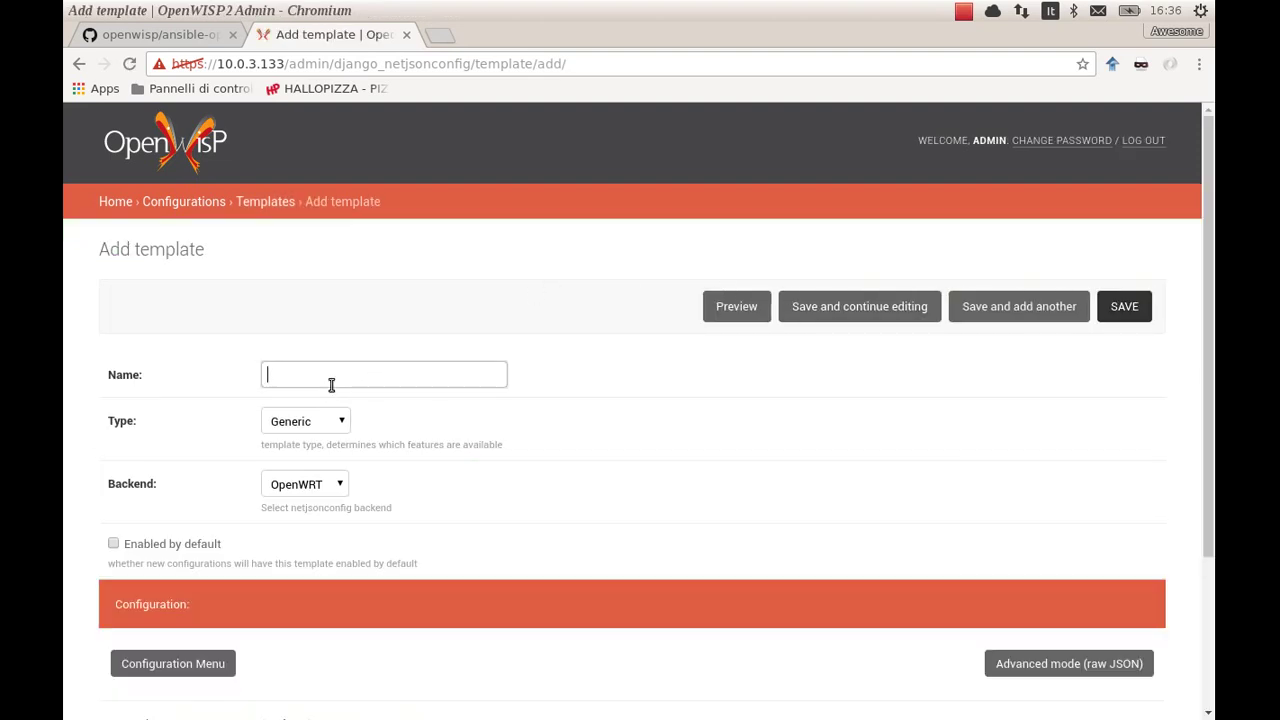
text(SSH keys)
click(594, 442)
scroll(594, 442, down, 3)
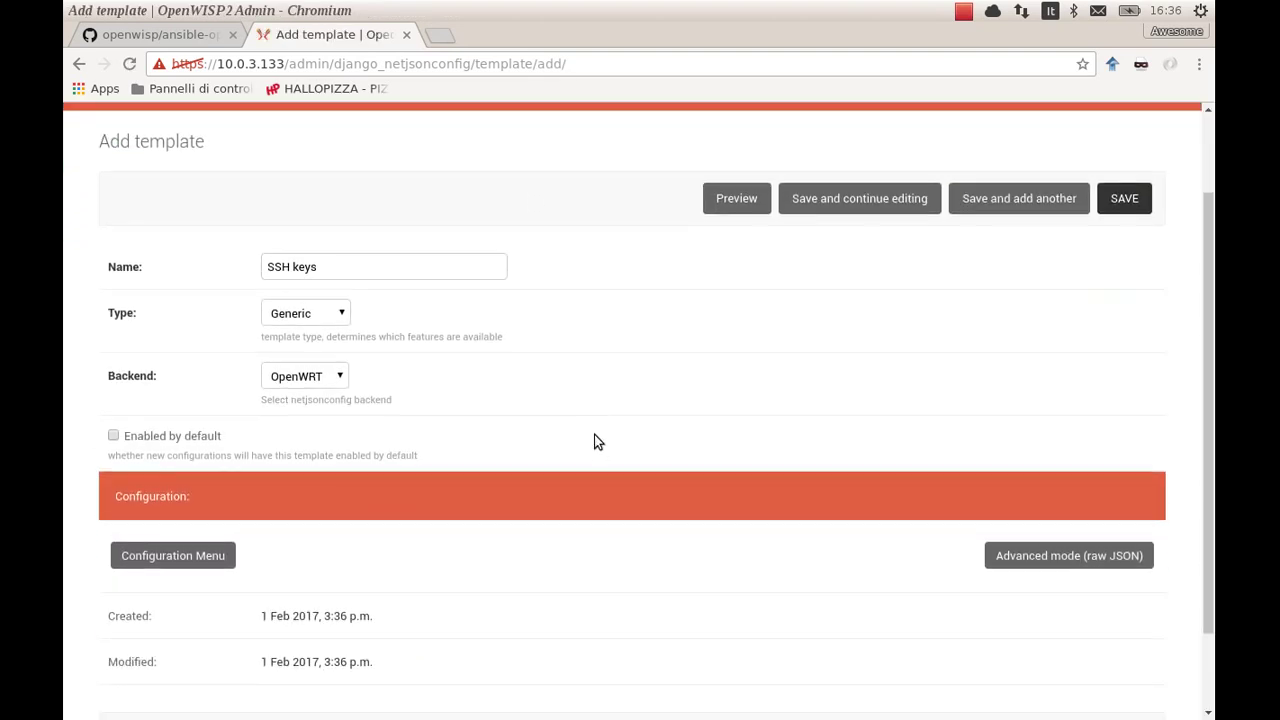
click(207, 402)
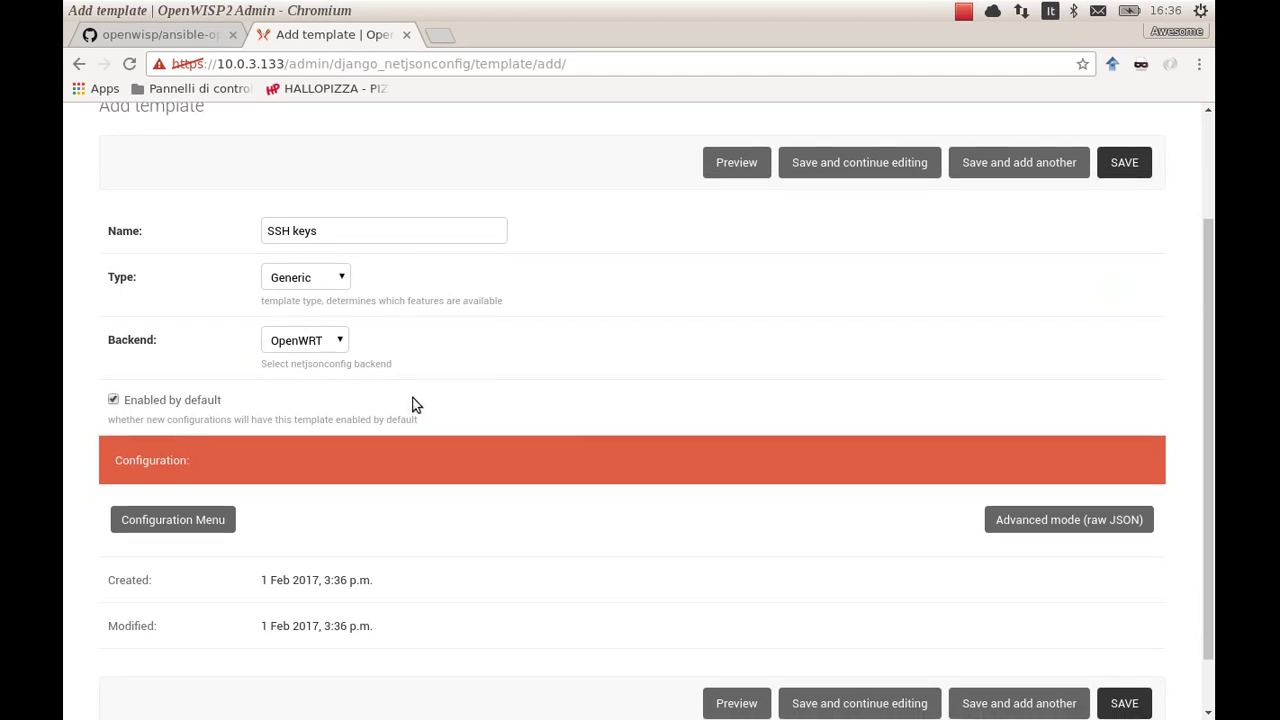
Add a Files section to the SSH keys template's configuration
scroll(412, 396, down, 1)
click(200, 457)
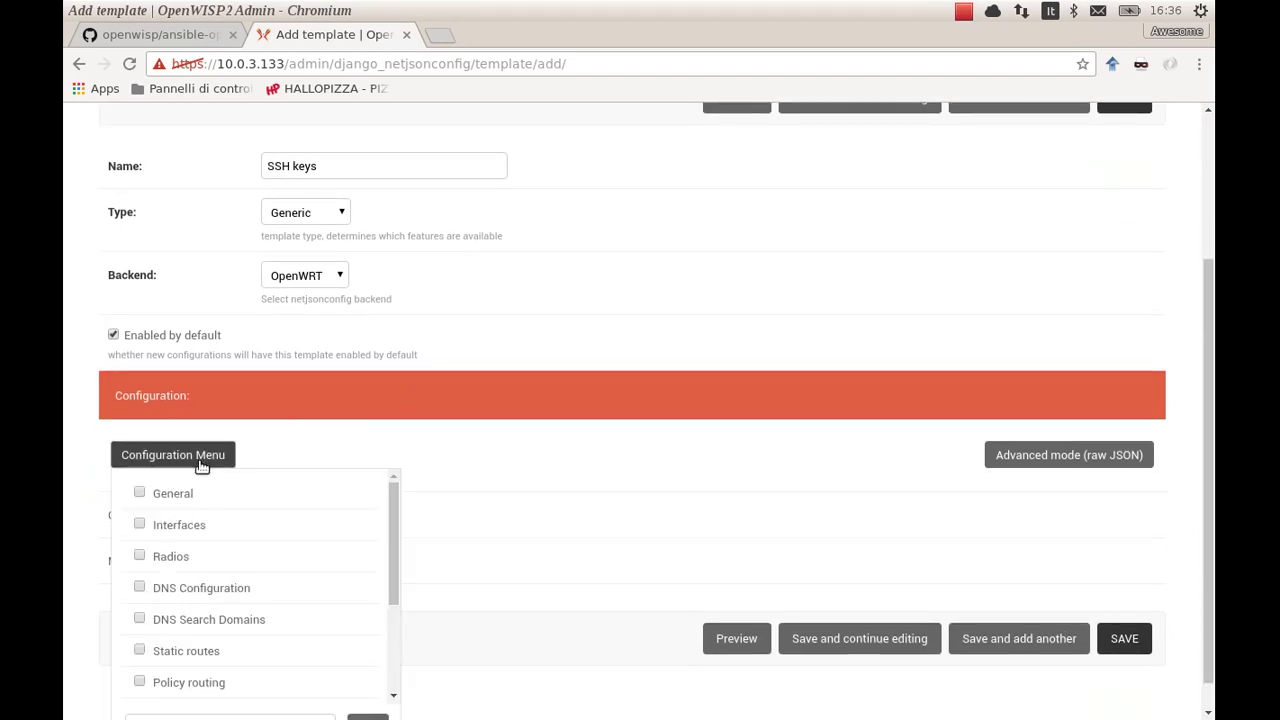
drag(393, 554, 391, 655)
click(139, 677)
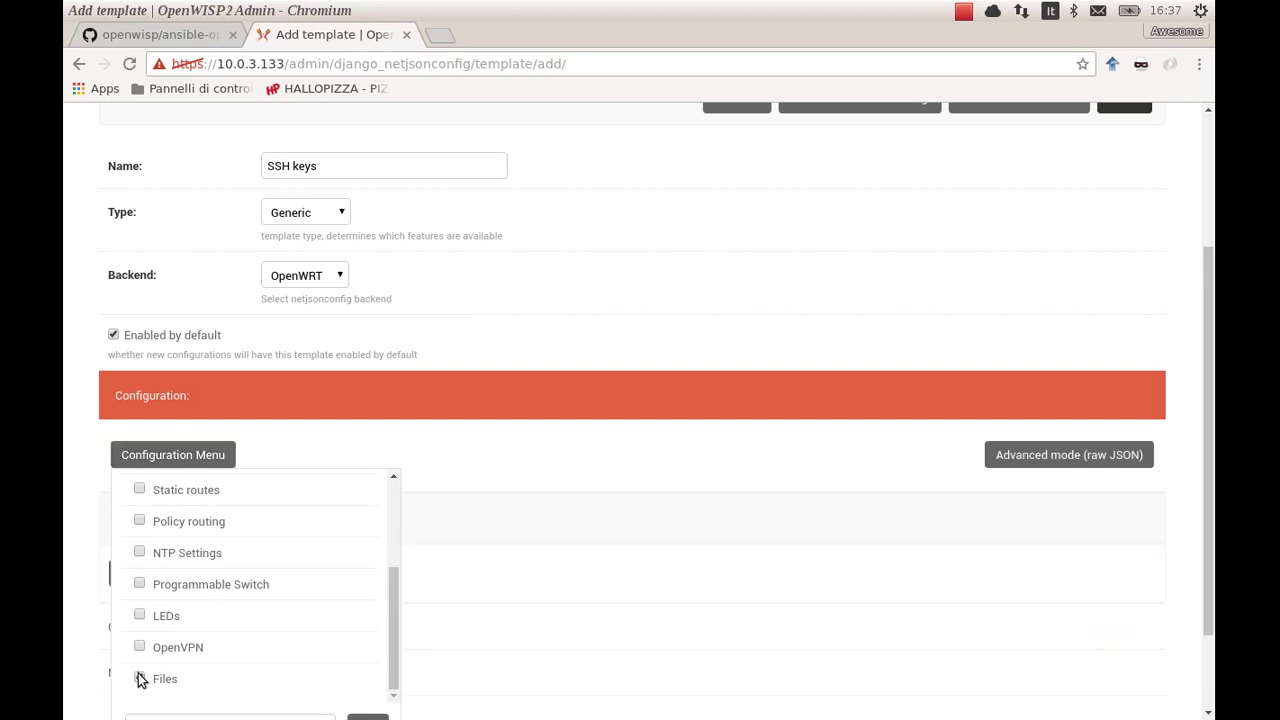
click(232, 455)
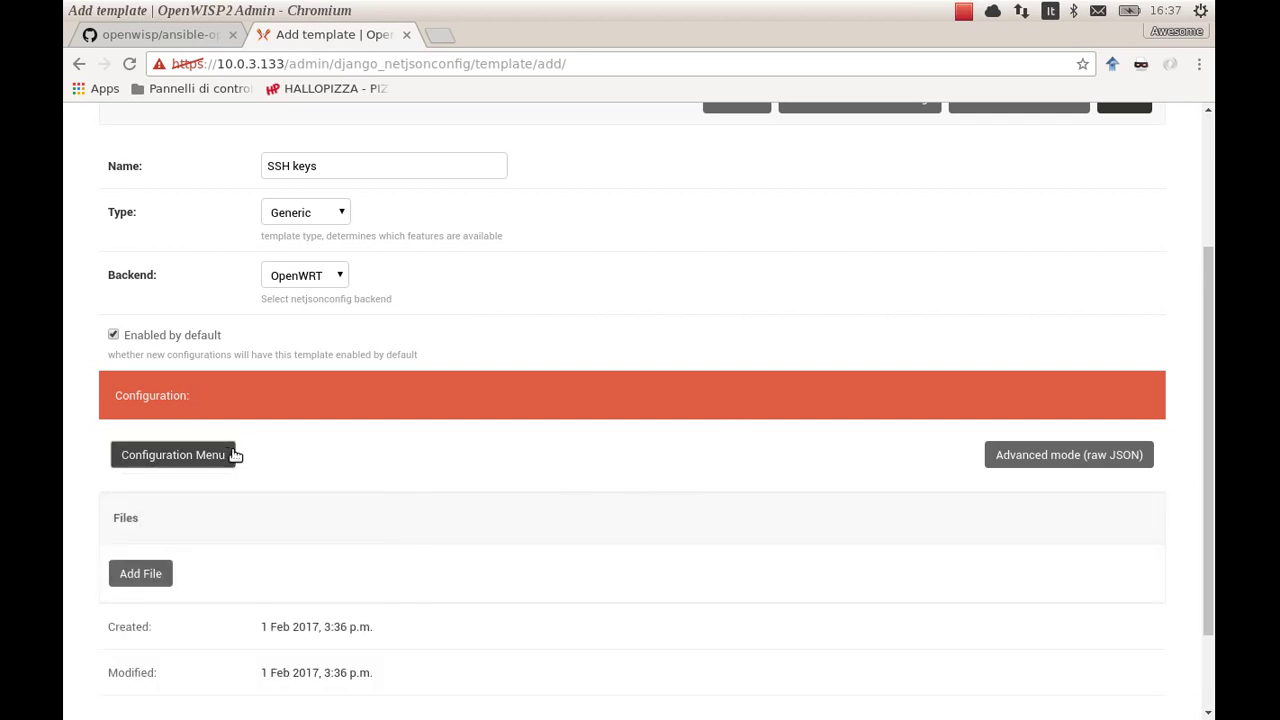
Add a file at /etc/dropbear/authorized_keys containing the pasted SSH public key
click(141, 574)
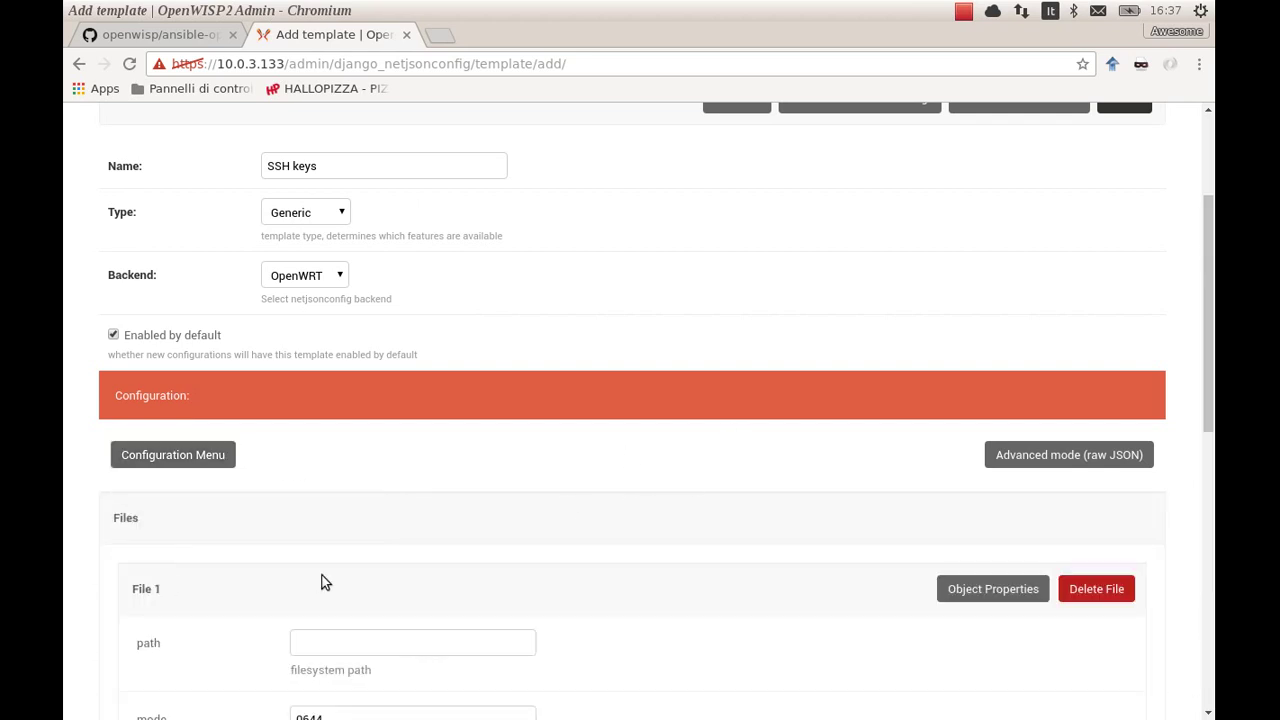
scroll(322, 575, down, 4)
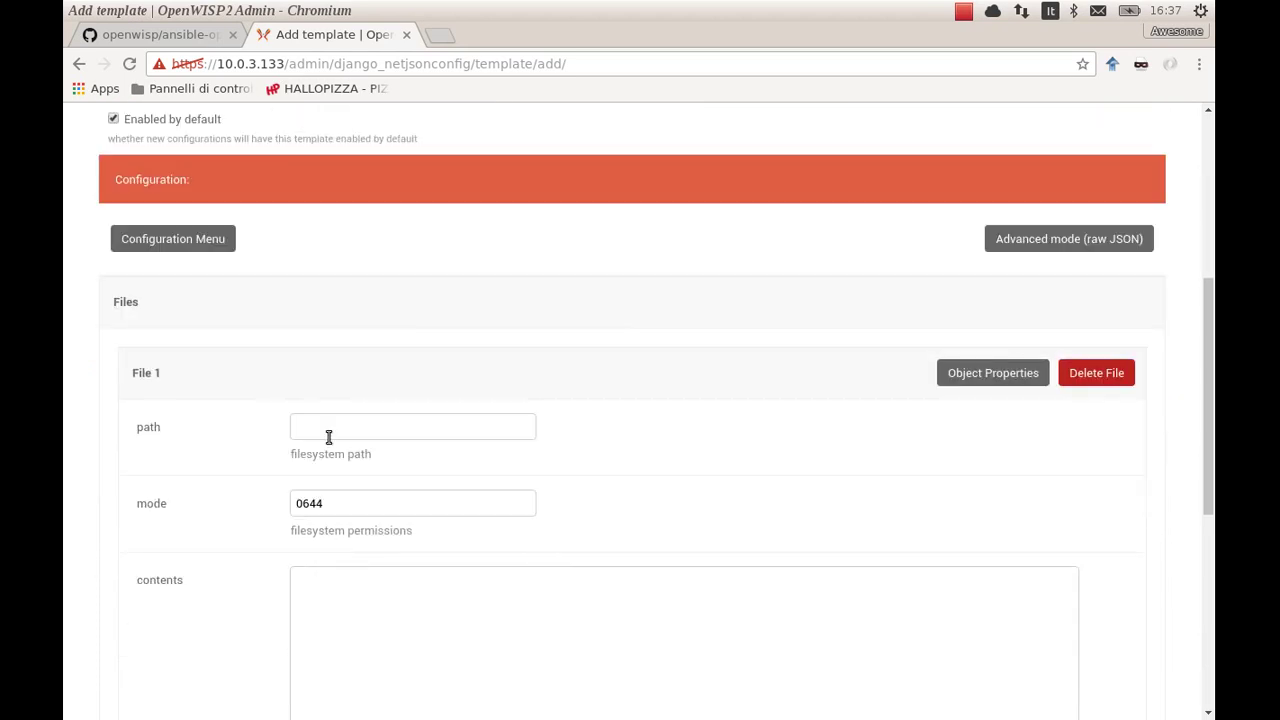
click(329, 437)
text(/et)
key(Down)
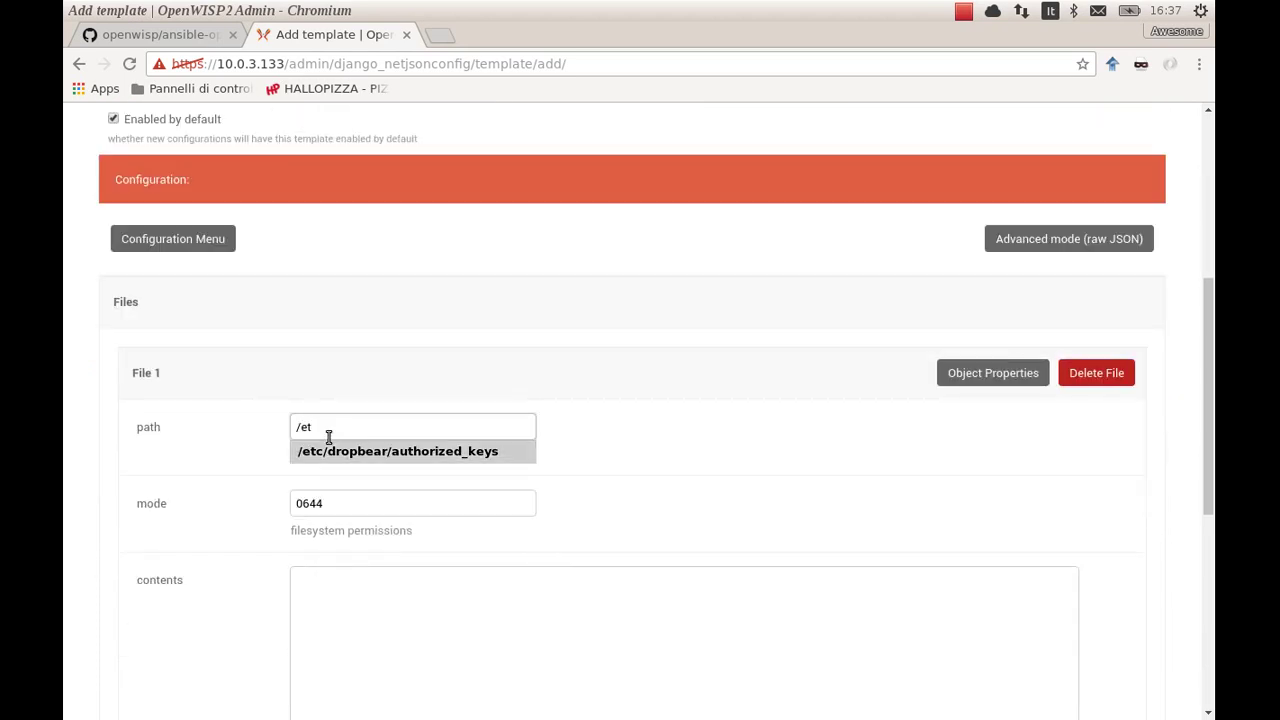
key(Return)
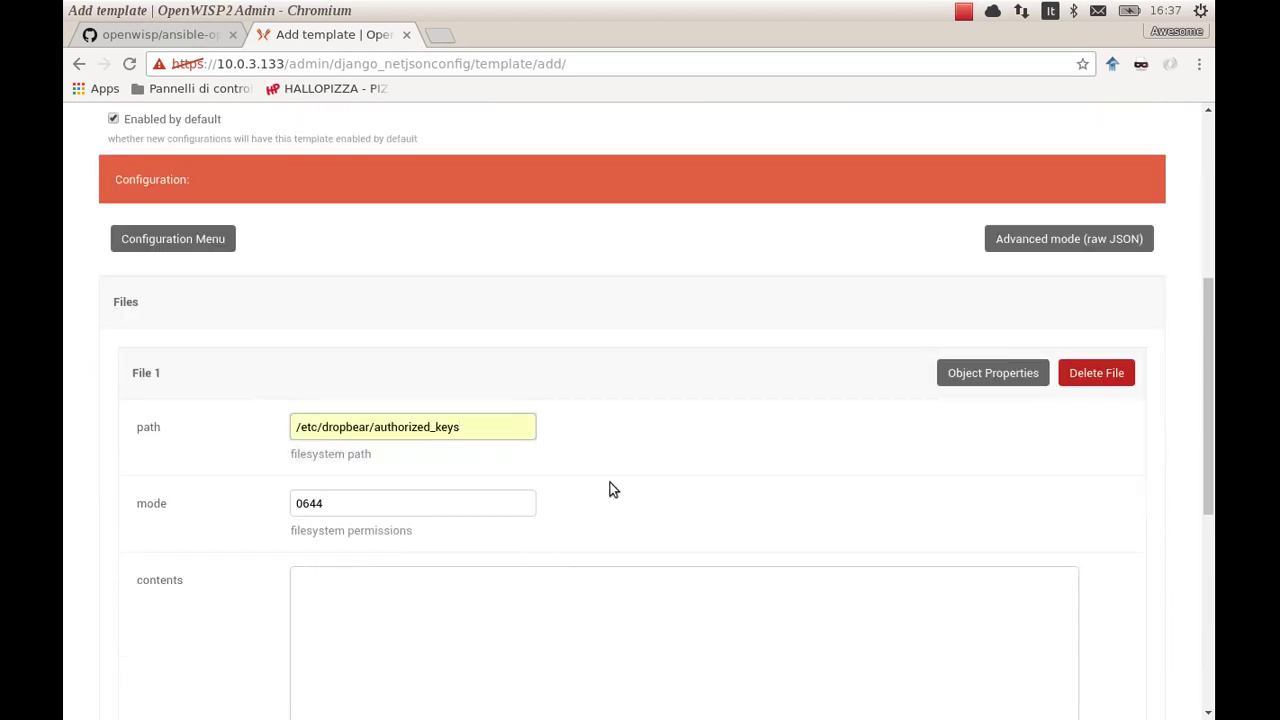
middle_click(508, 634)
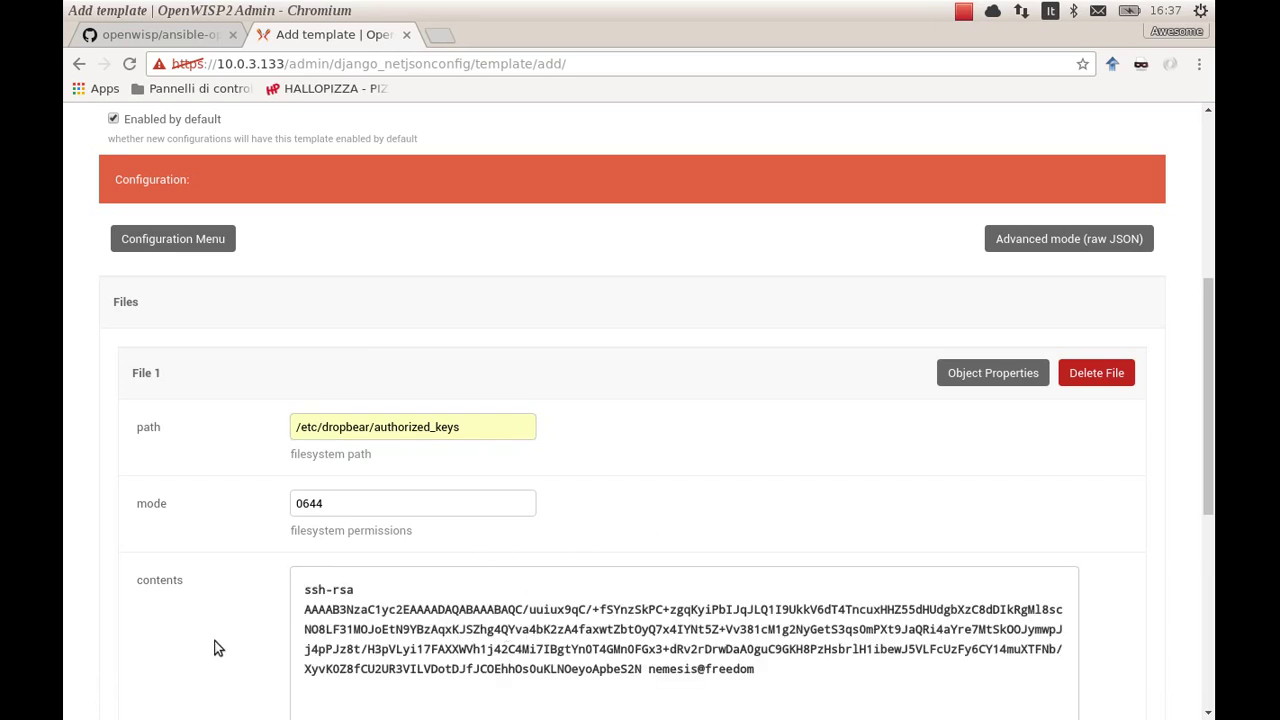
Save the SSH keys template
scroll(215, 645, down, 5)
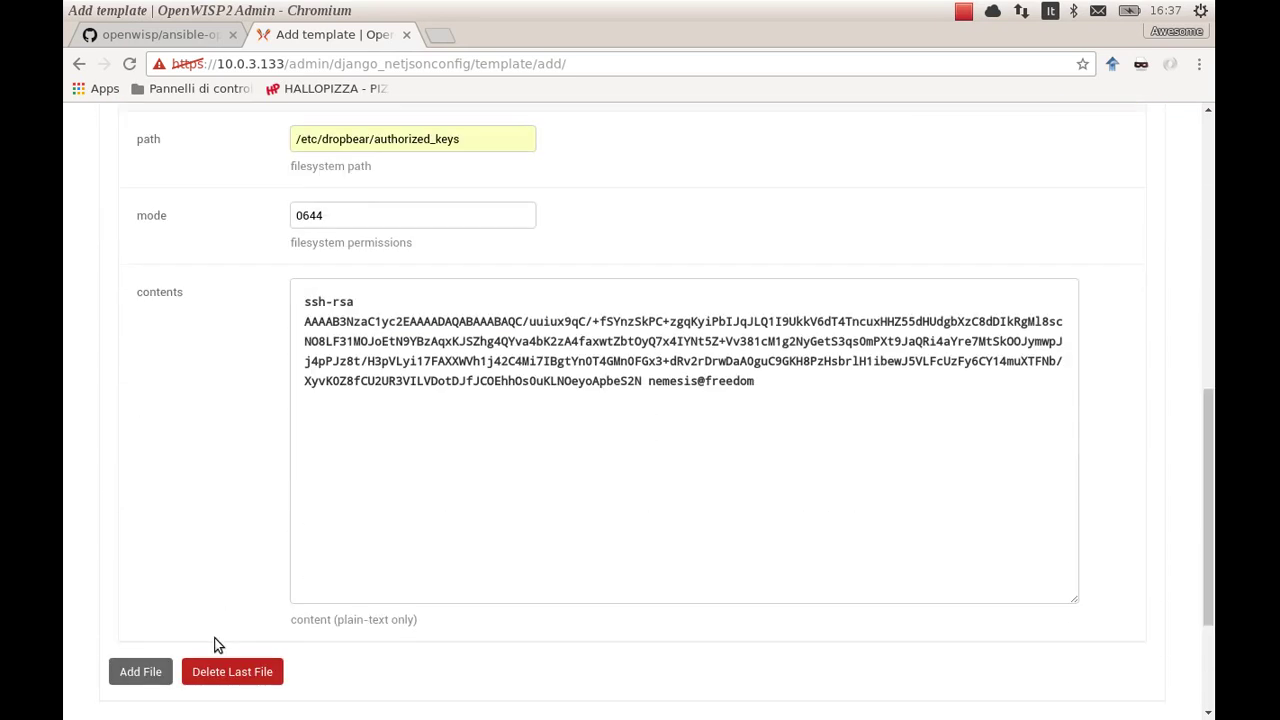
scroll(215, 645, up, 6)
scroll(215, 645, up, 4)
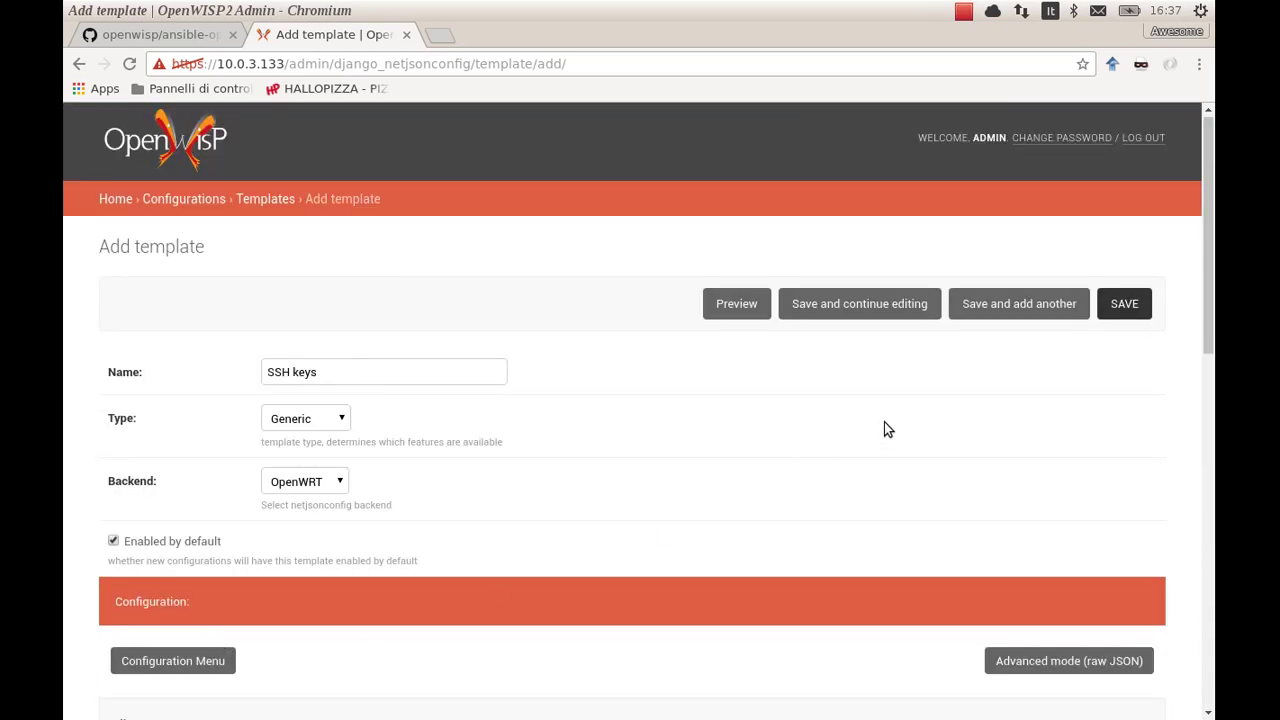
click(1126, 316)
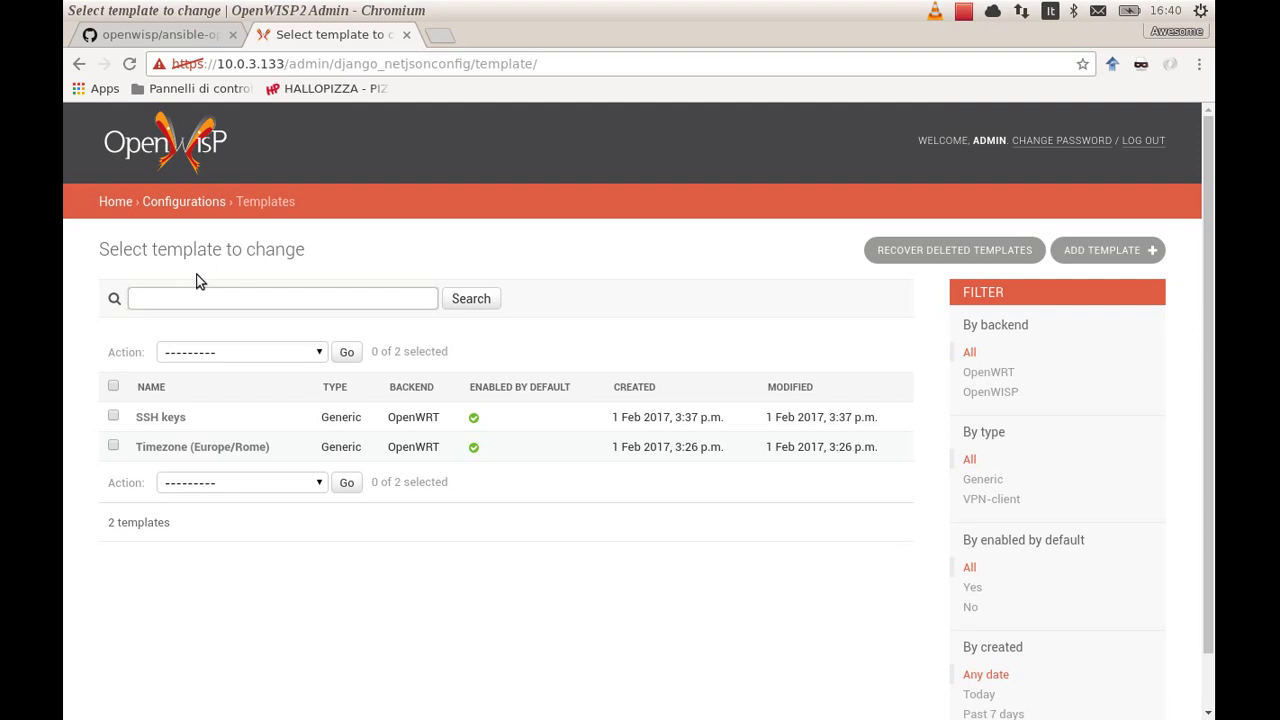
Create a new template named '2GHz wifi ap', enabled by default
click(1120, 254)
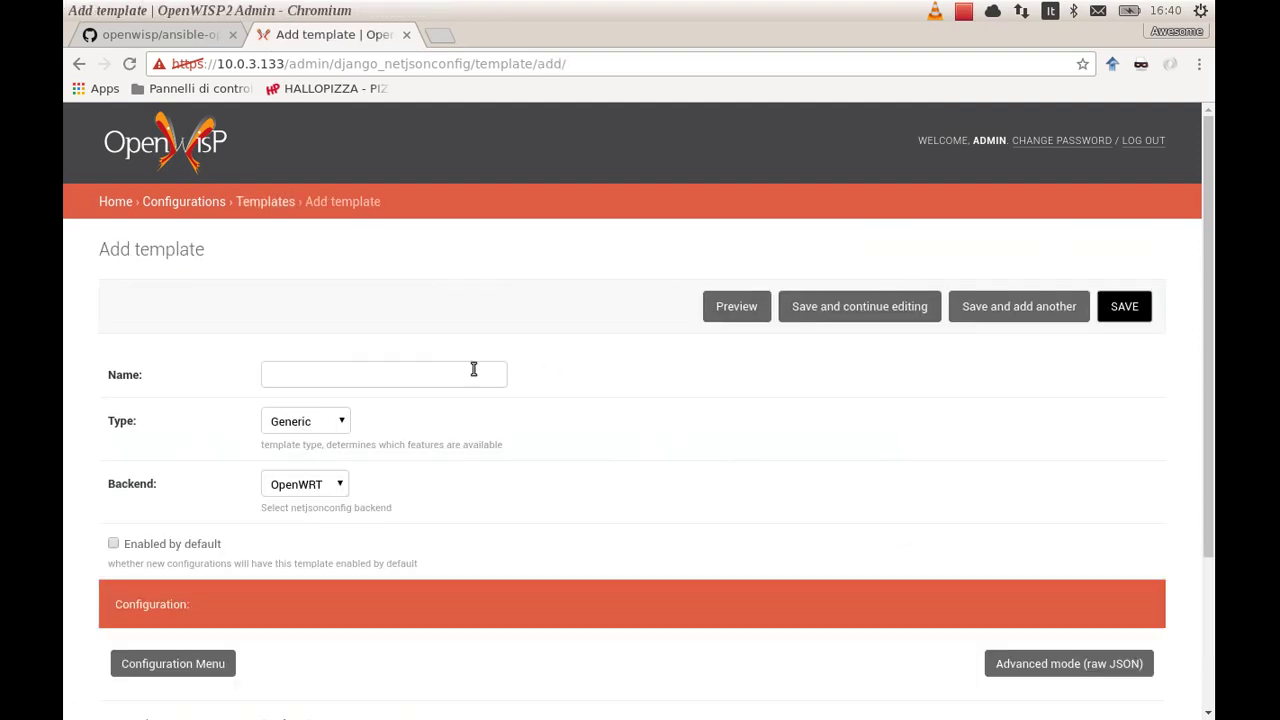
click(444, 367)
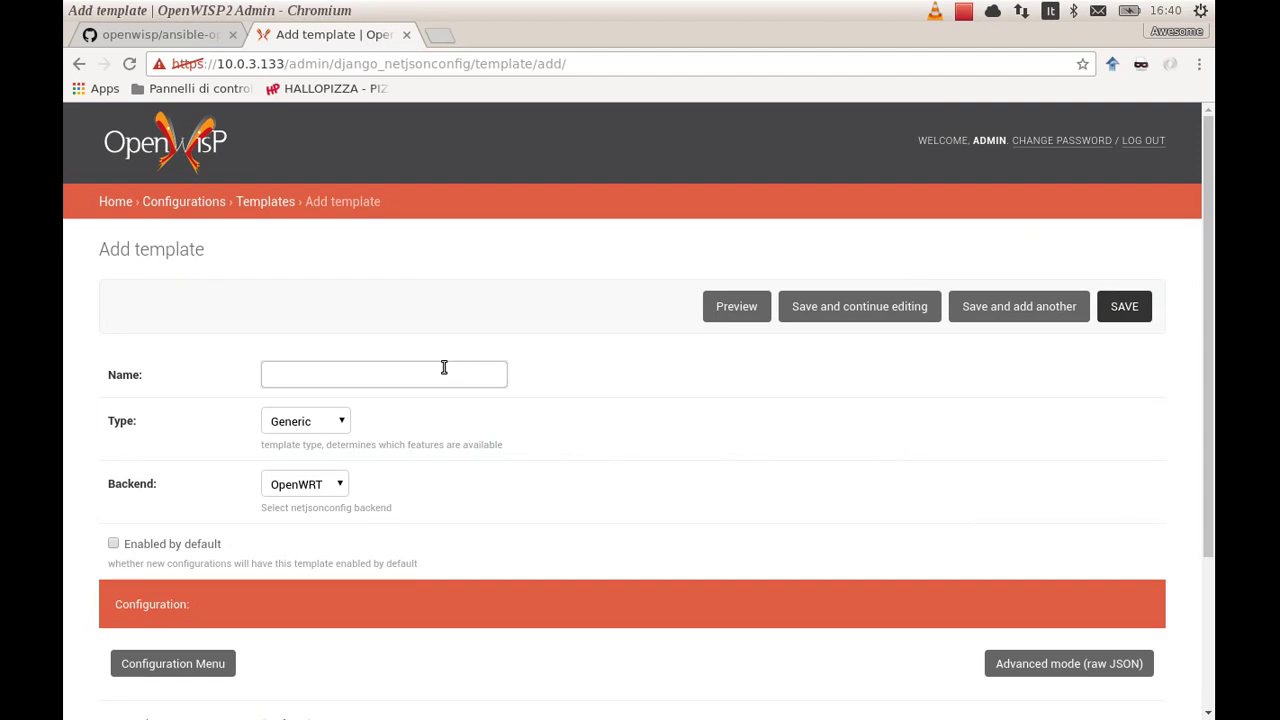
text(2GHz wifi ap)
click(214, 543)
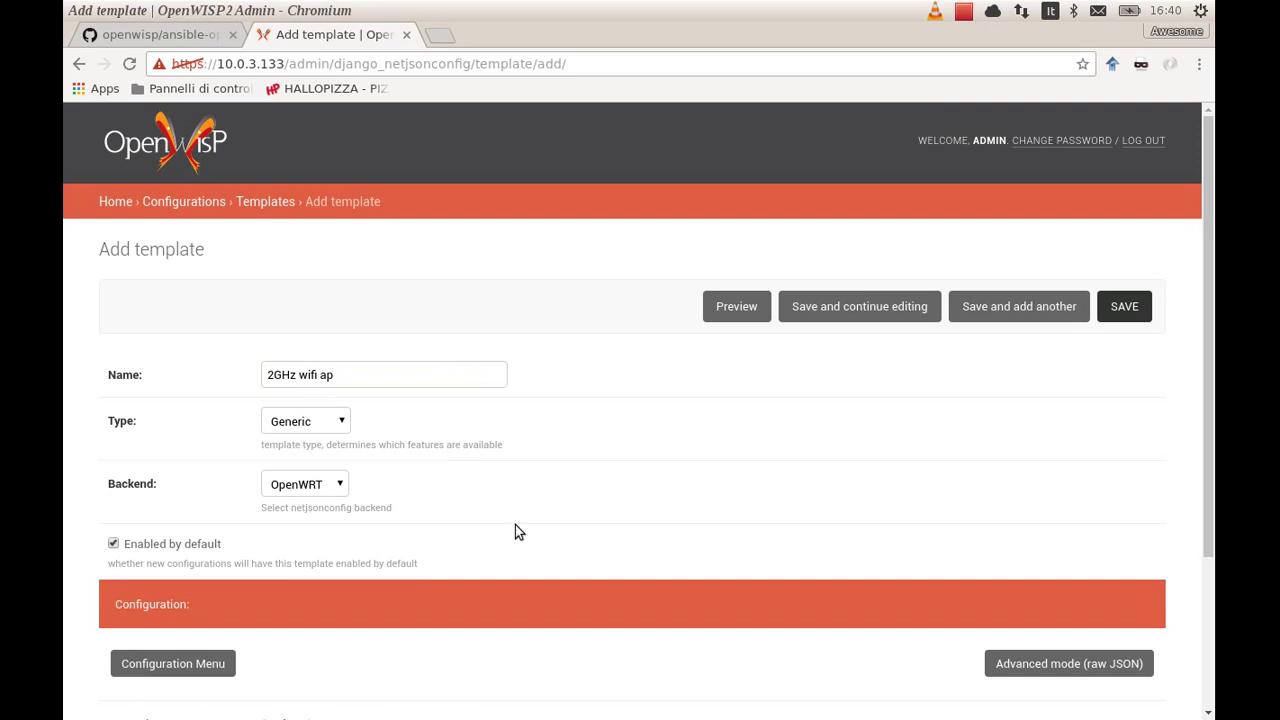
Add a Radios section to the 2GHz wifi ap configuration
scroll(515, 525, down, 4)
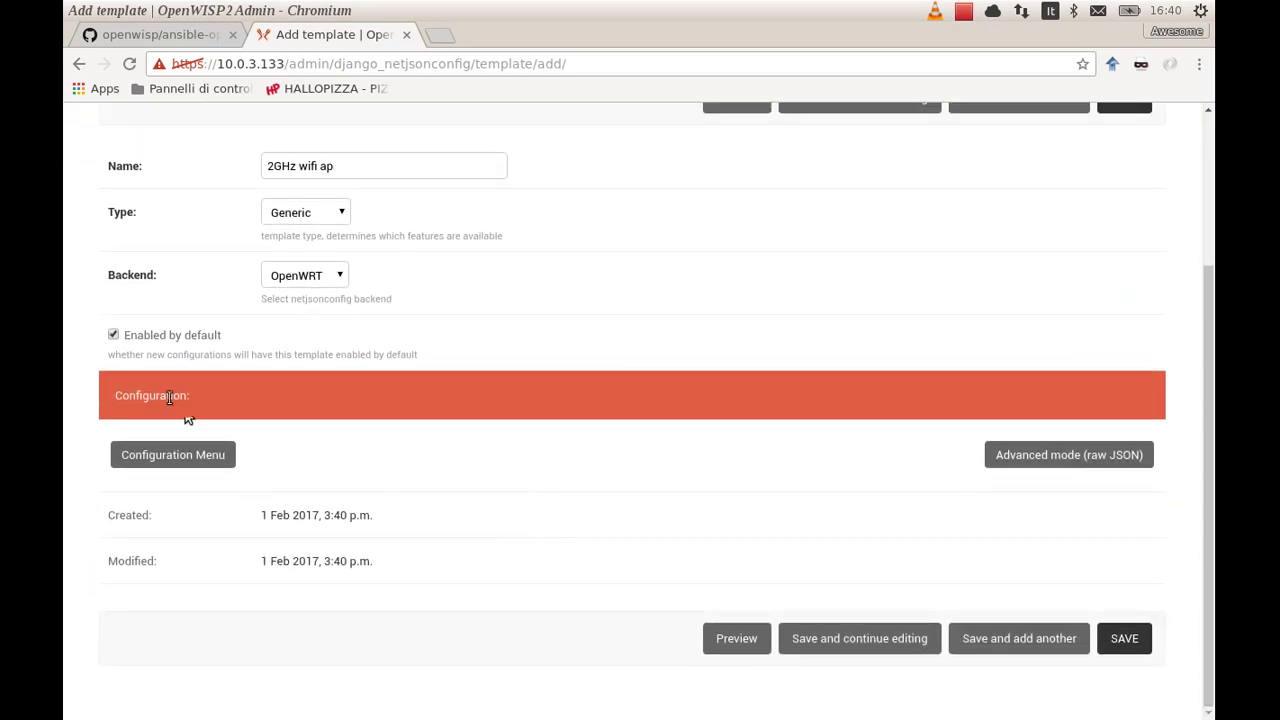
click(185, 454)
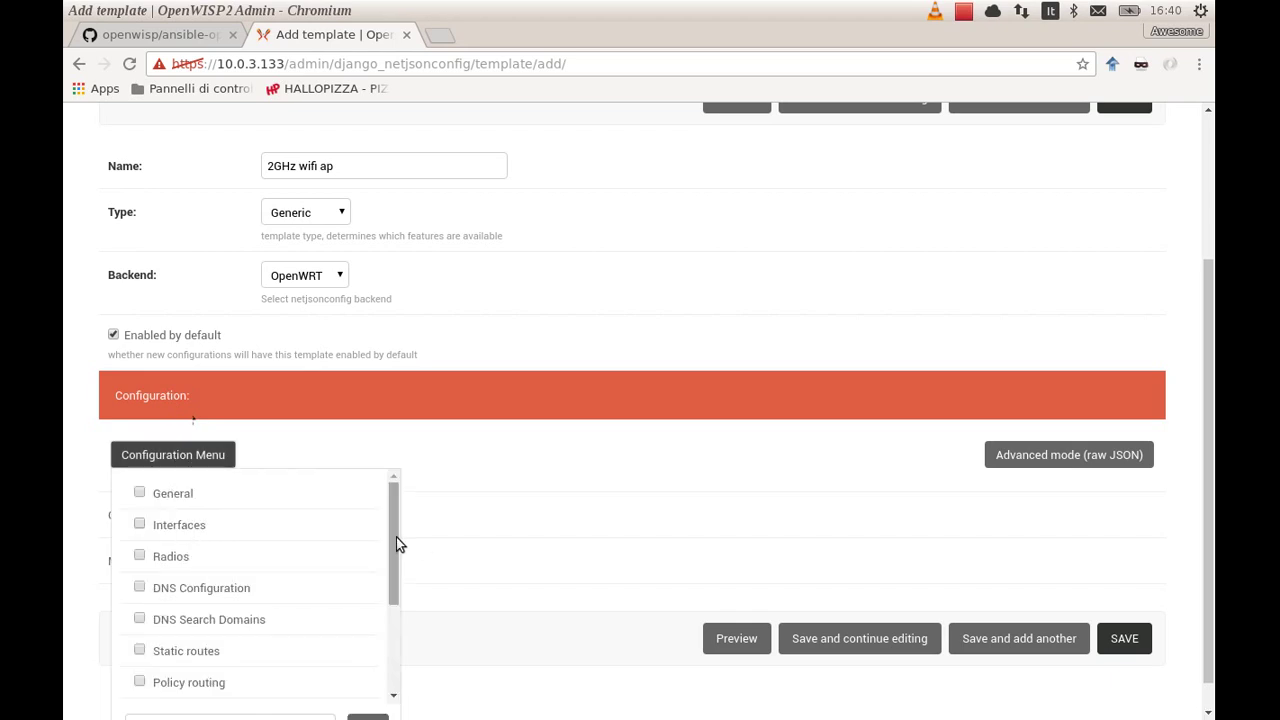
scroll(396, 540, down, 3)
drag(400, 603, 229, 525)
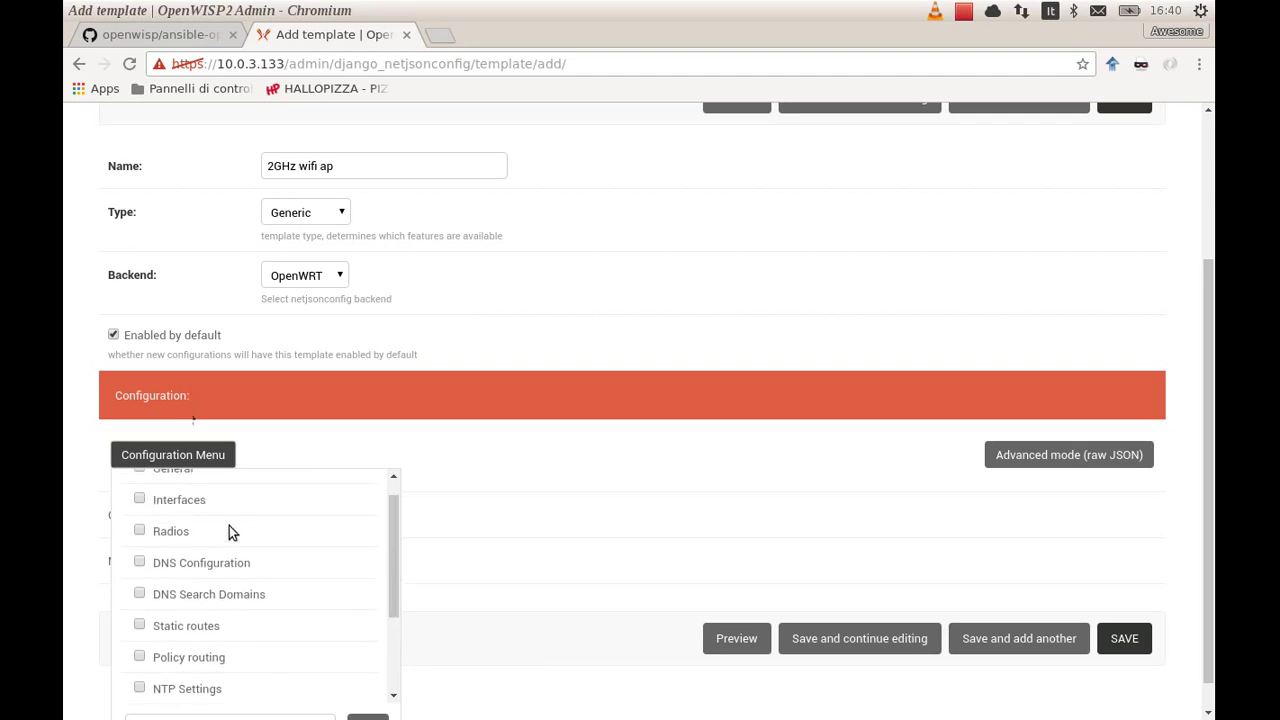
click(178, 531)
Add a first radio named radio0
click(183, 454)
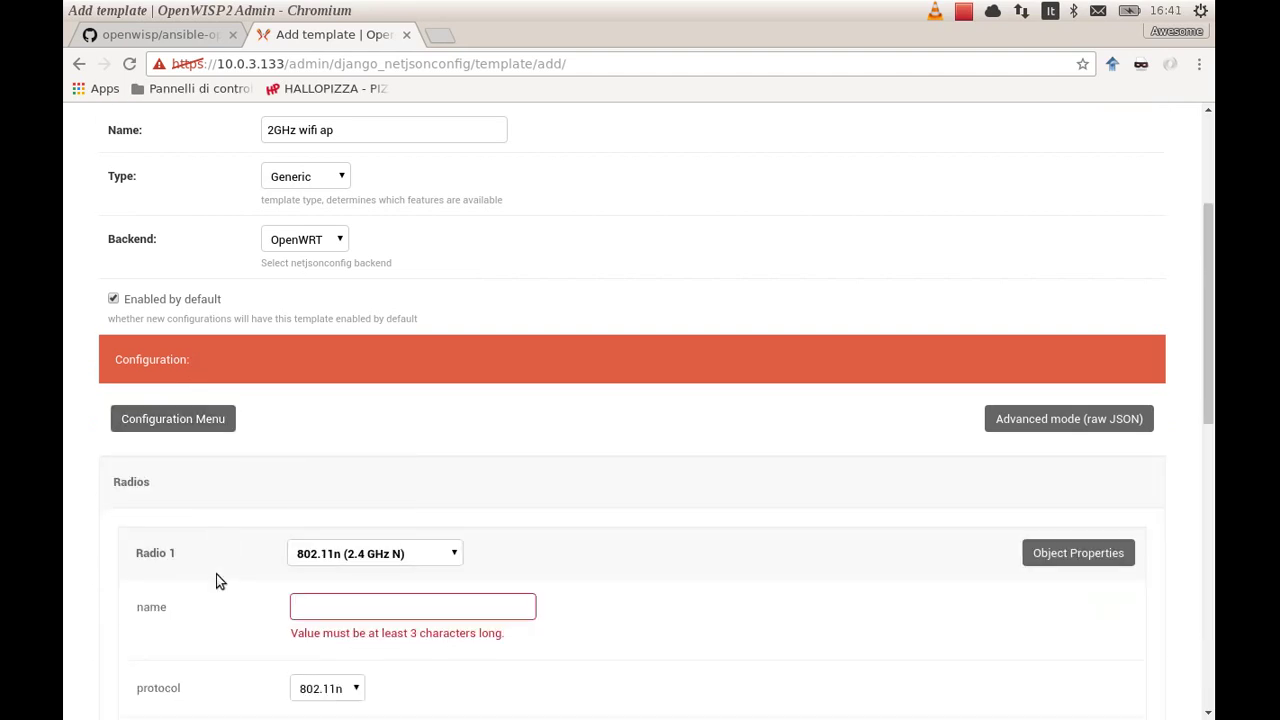
scroll(216, 574, down, 4)
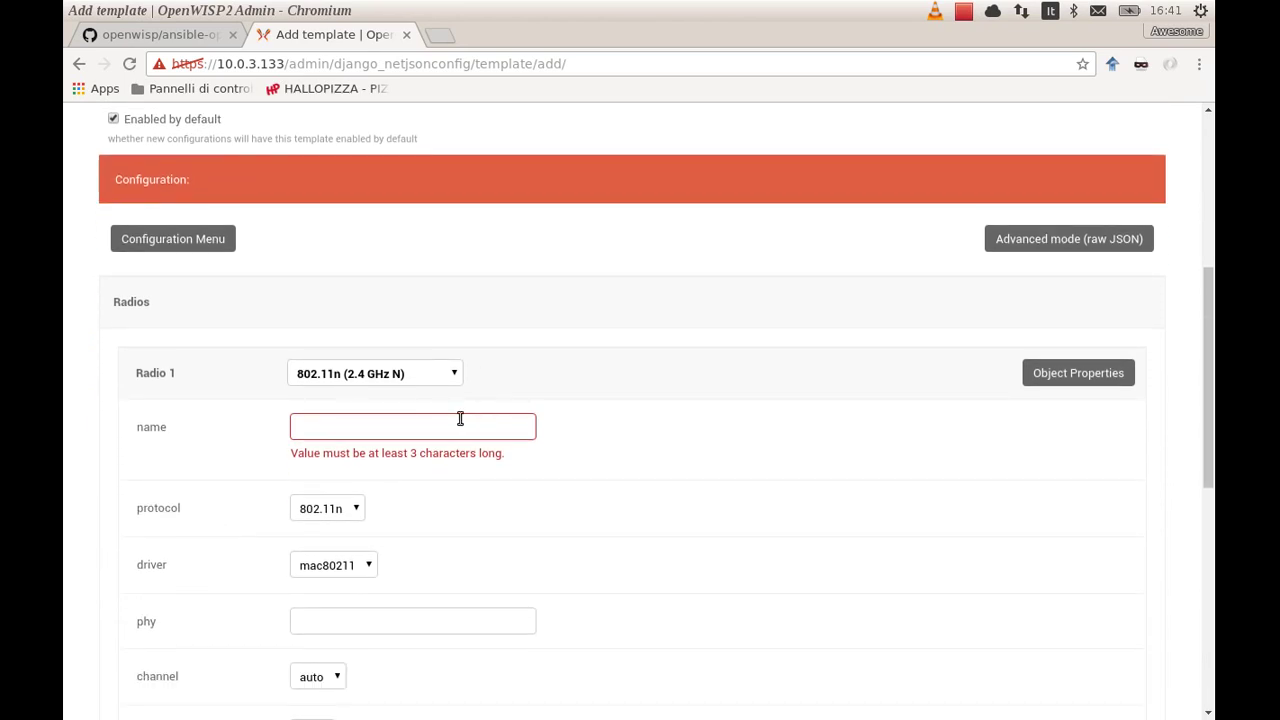
click(460, 418)
text(radio0)
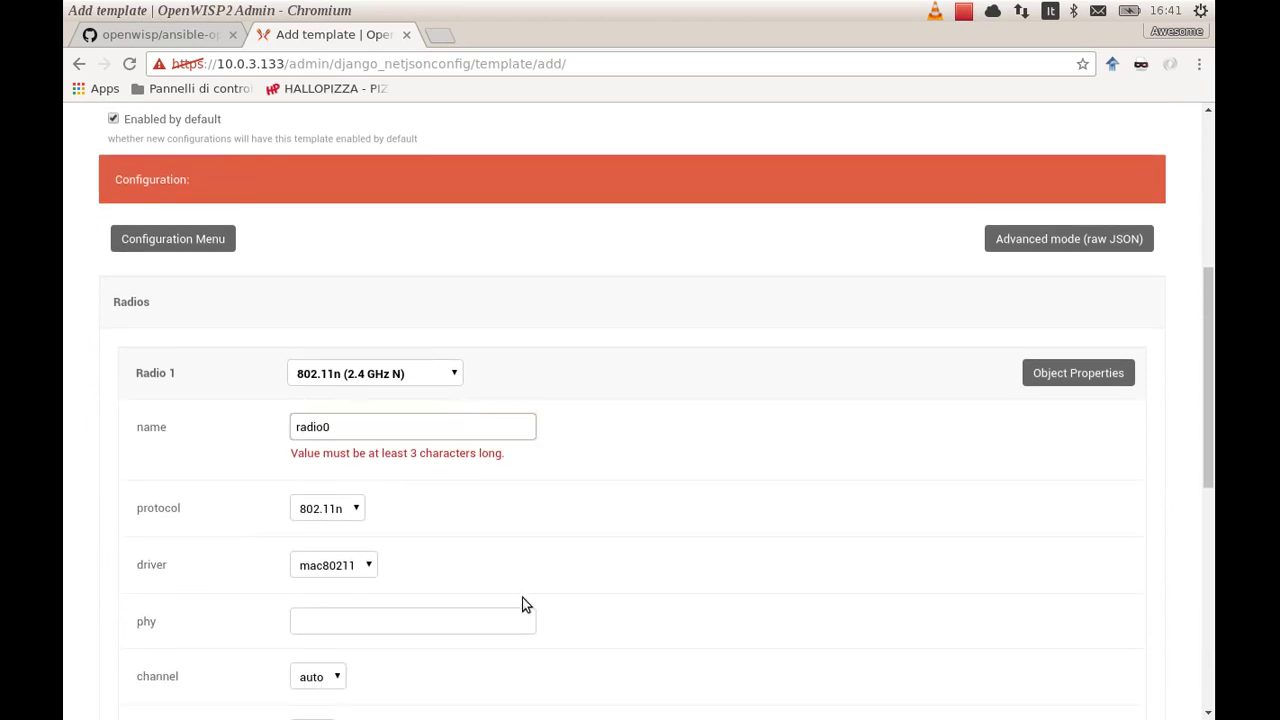
scroll(522, 600, down, 2)
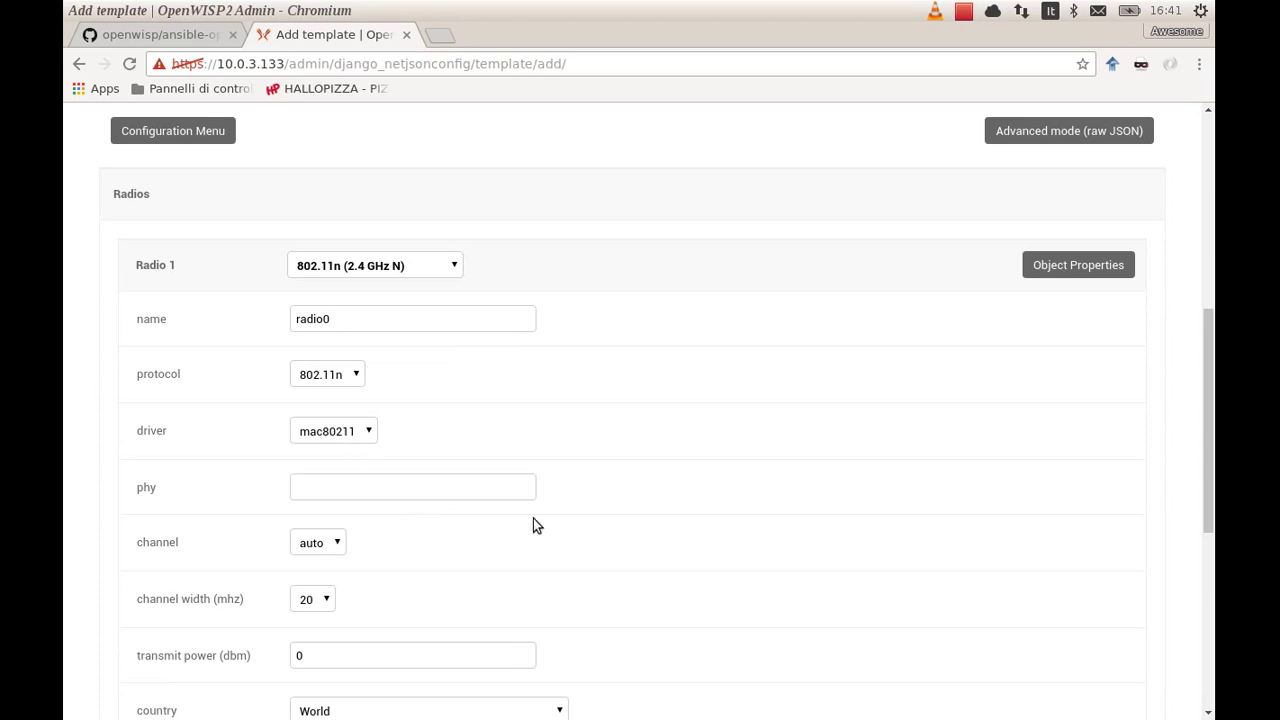
click(320, 487)
scroll(648, 540, down, 3)
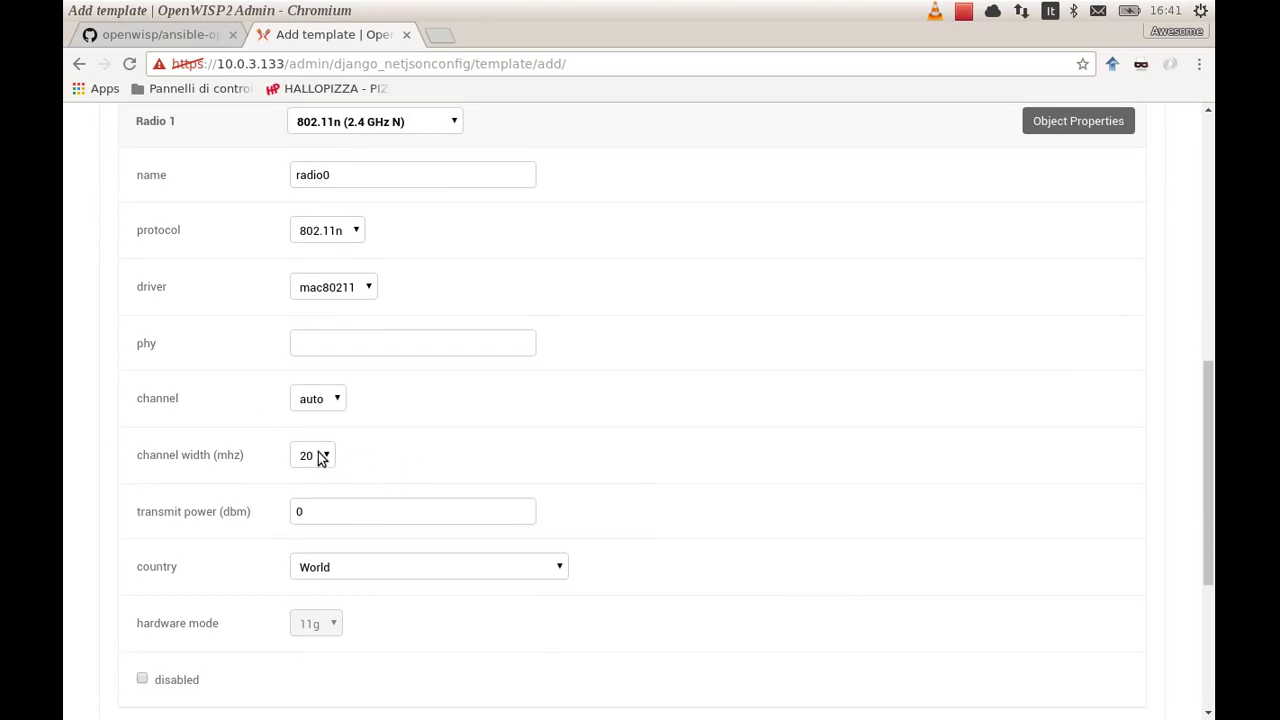
Give radio0 a 40 MHz channel width, 10 dBm transmit power and country Italy
click(319, 455)
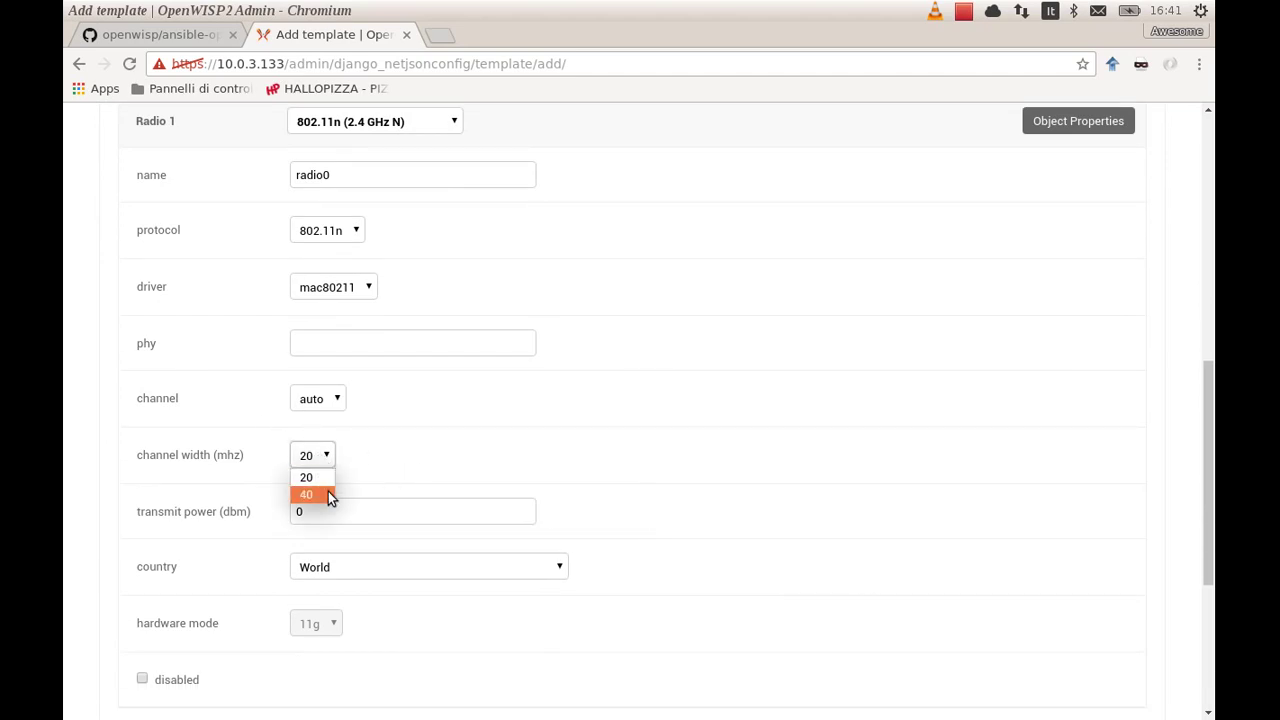
click(392, 510)
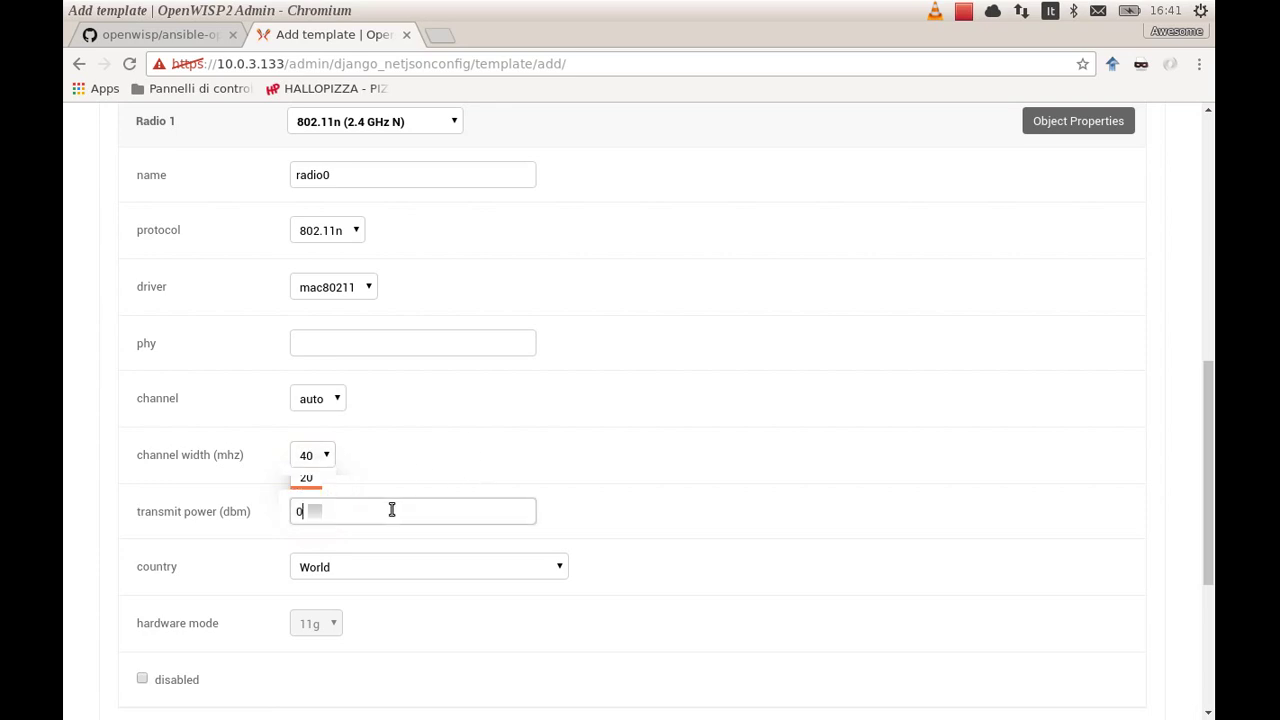
key(BackSpace)
text(10)
click(476, 580)
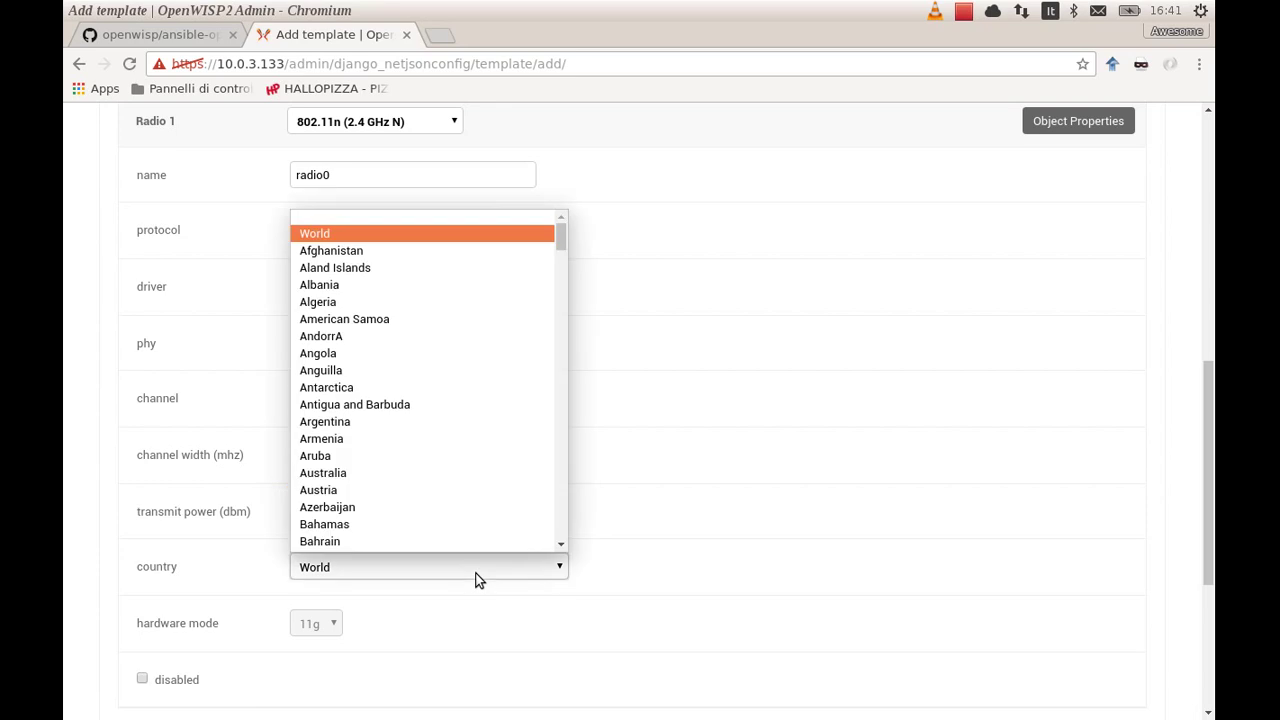
text(it)
key(Return)
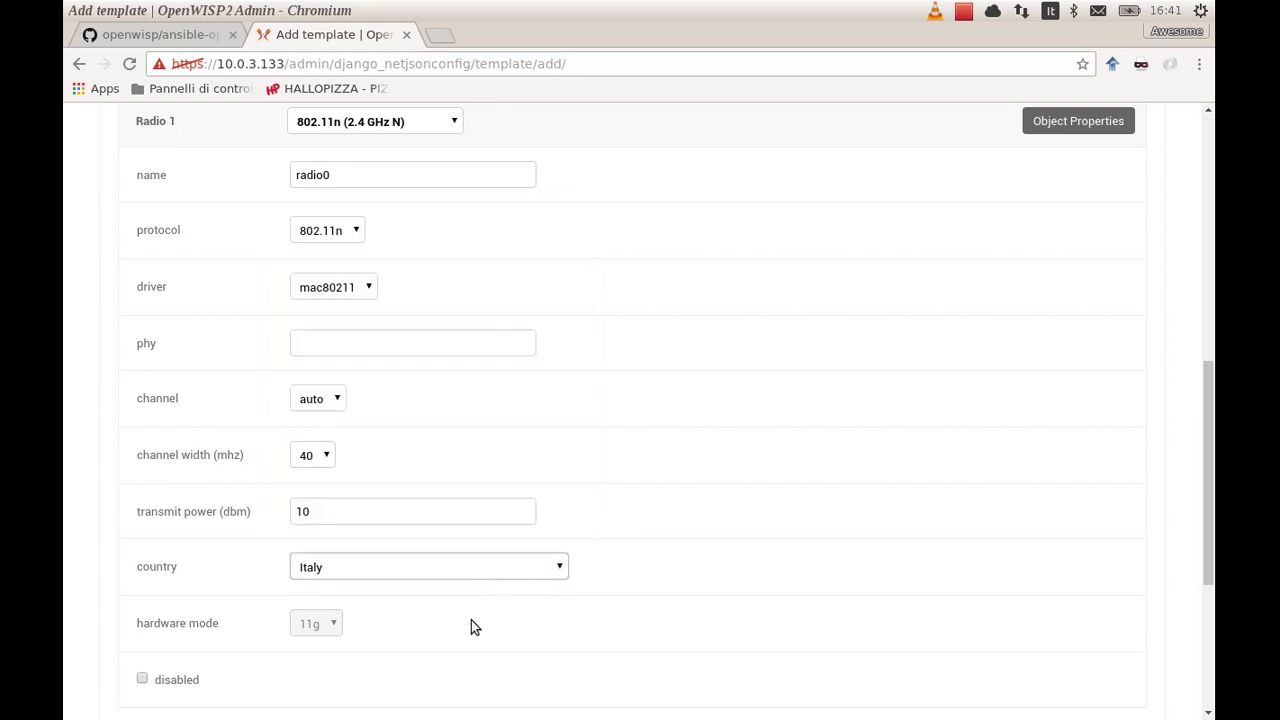
click(462, 639)
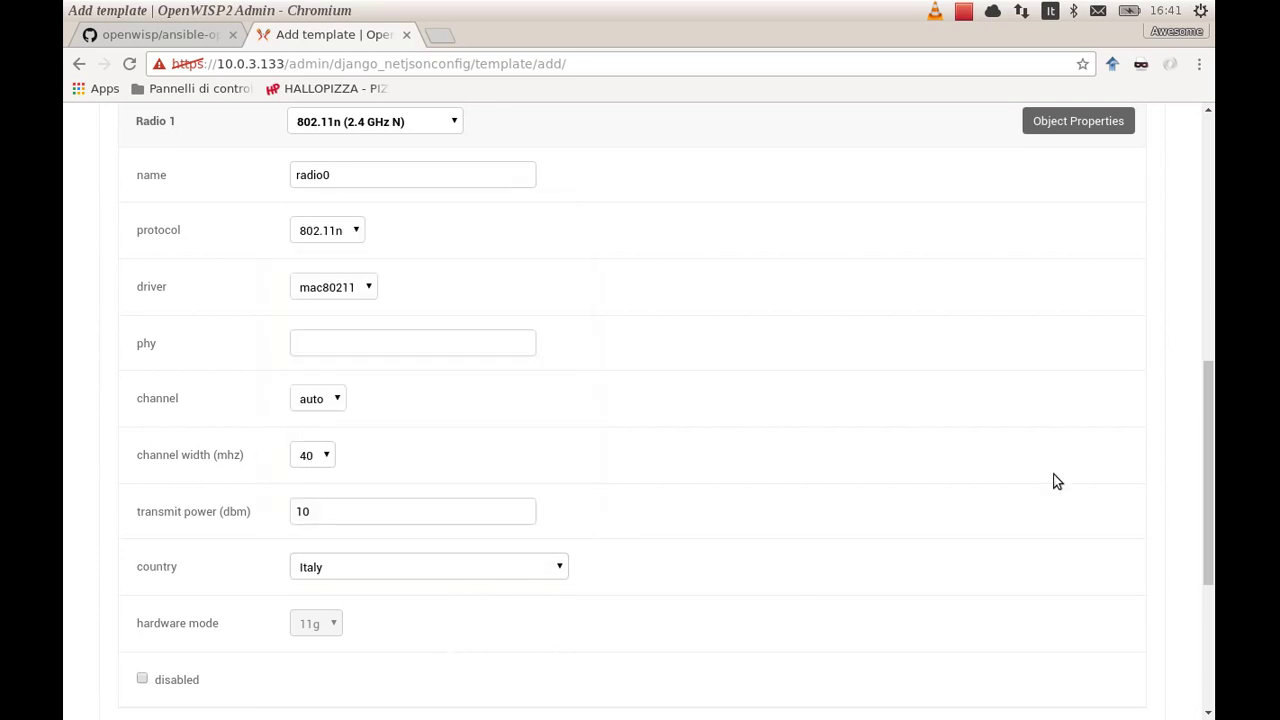
drag(1210, 483, 1211, 488)
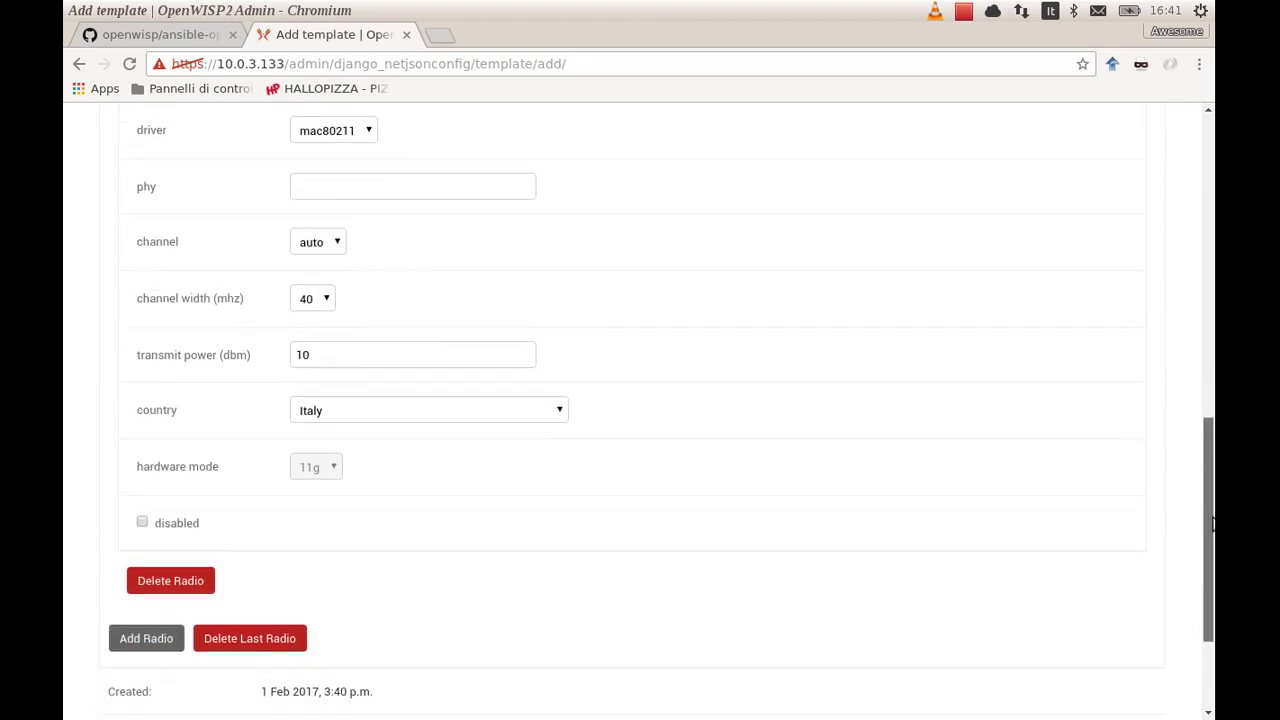
drag(1213, 524, 1186, 403)
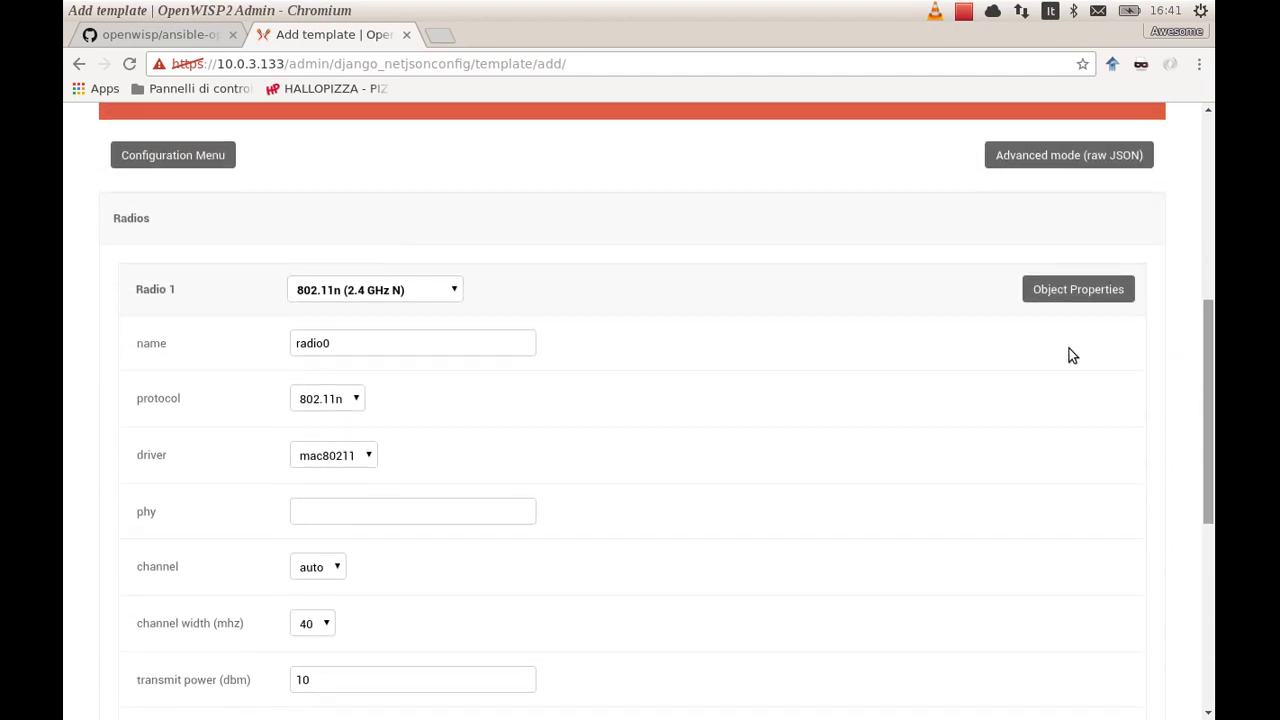
Add an Interfaces section with a wireless interface named wlan0
click(208, 156)
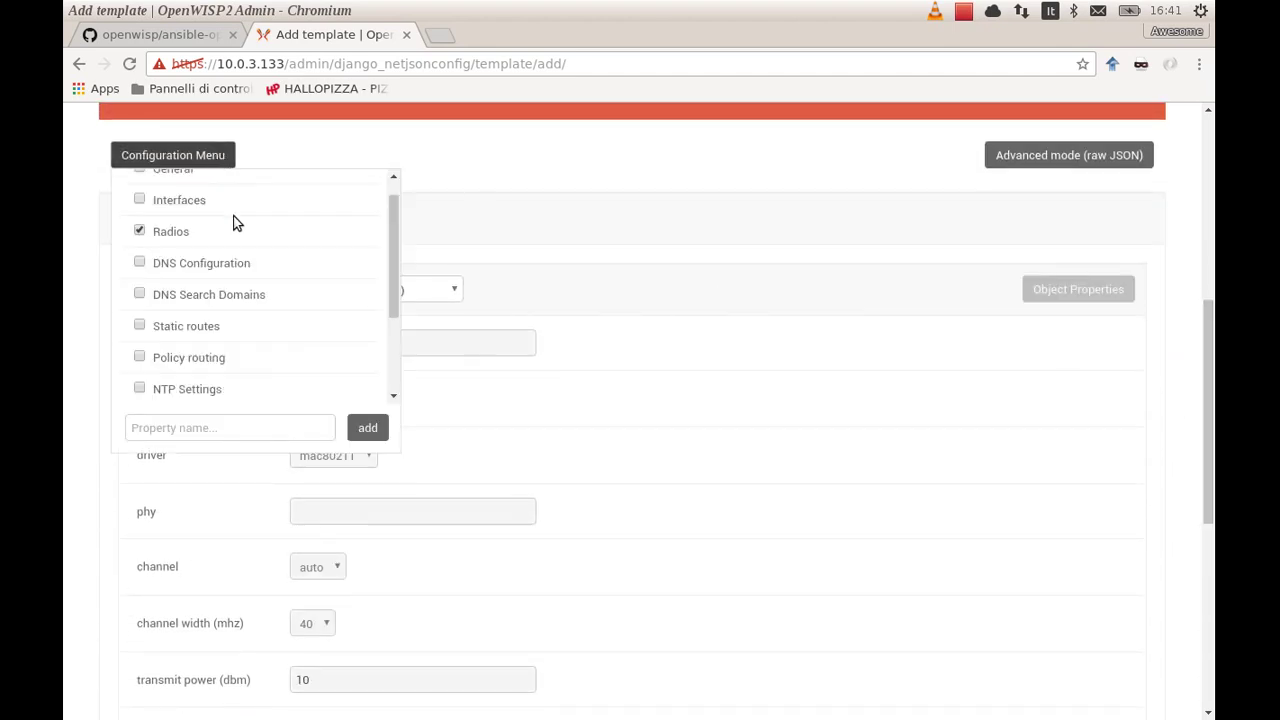
click(168, 199)
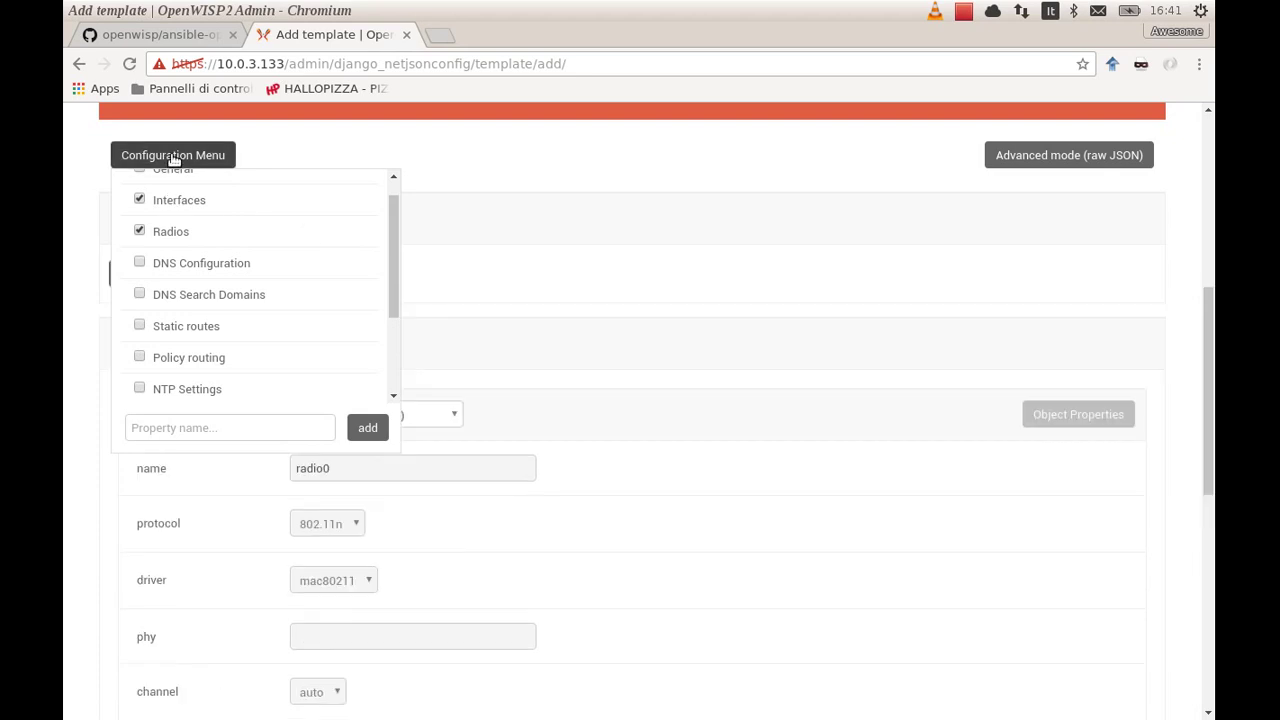
click(171, 155)
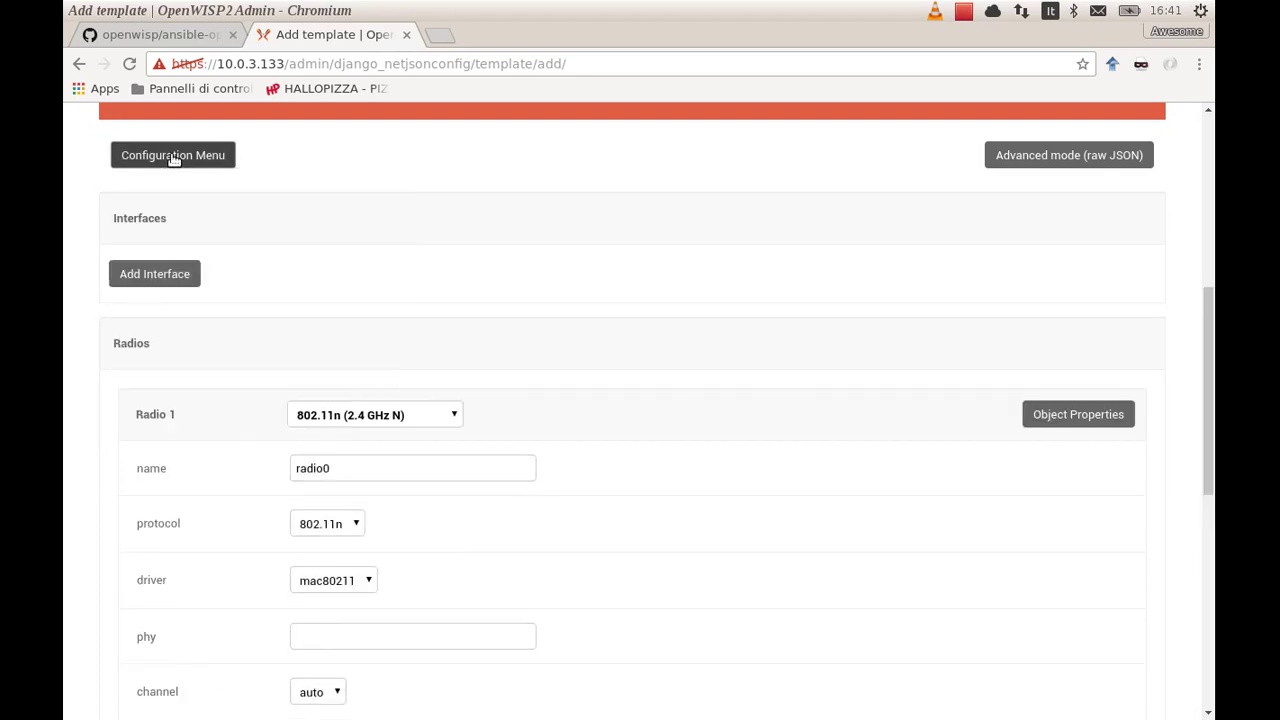
click(152, 275)
click(331, 293)
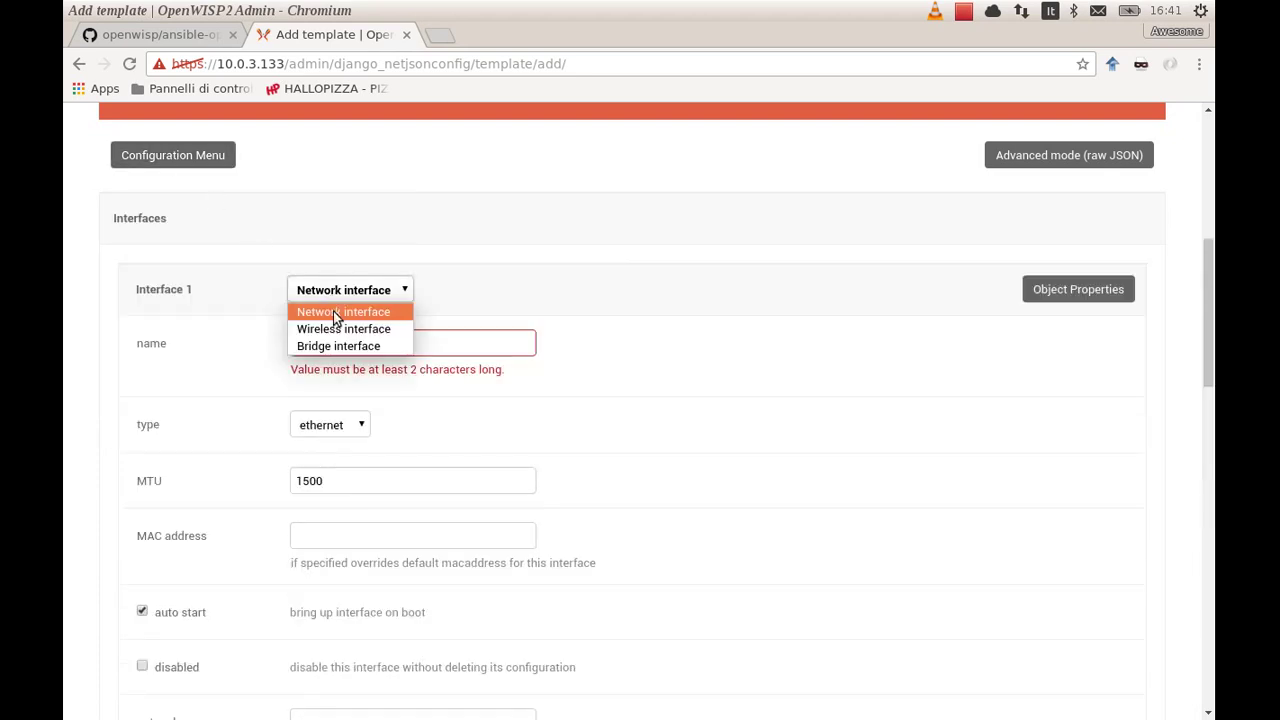
click(337, 326)
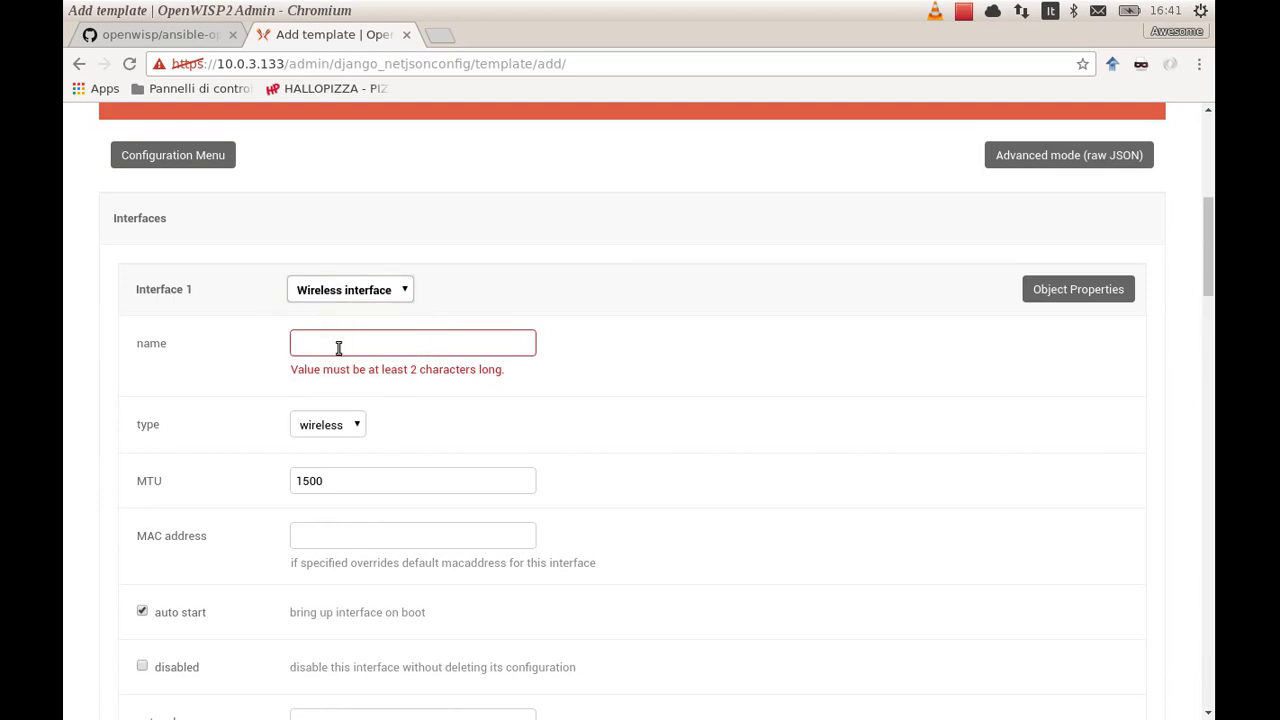
click(338, 344)
text(wlan0)
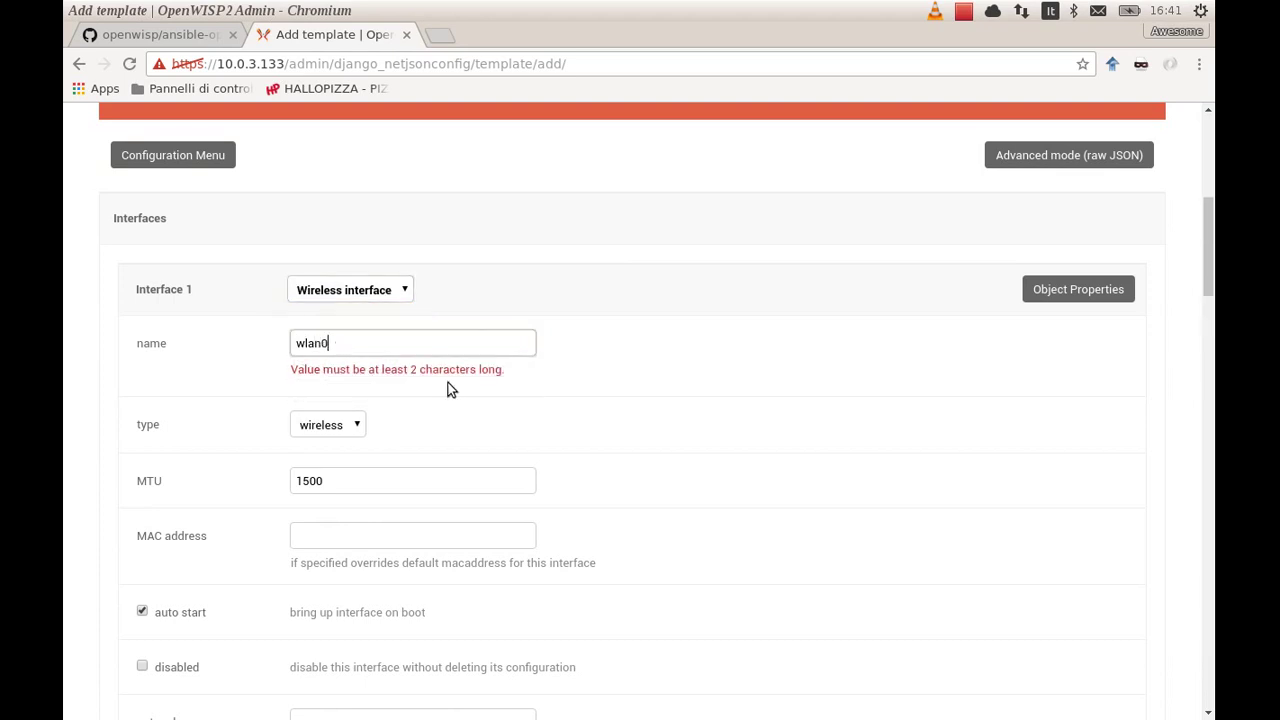
click(557, 423)
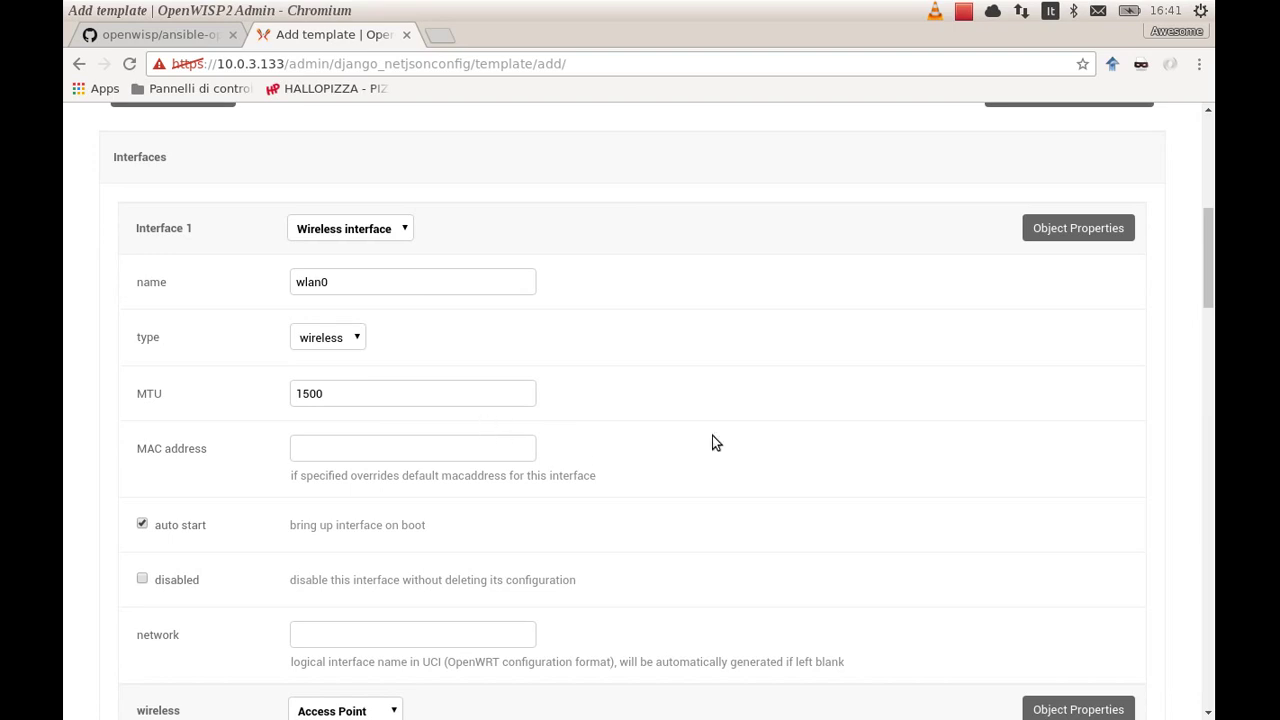
Set wlan0 to Access Point mode on radio0 with SSID fosdem-test-openwisp2
scroll(712, 435, down, 4)
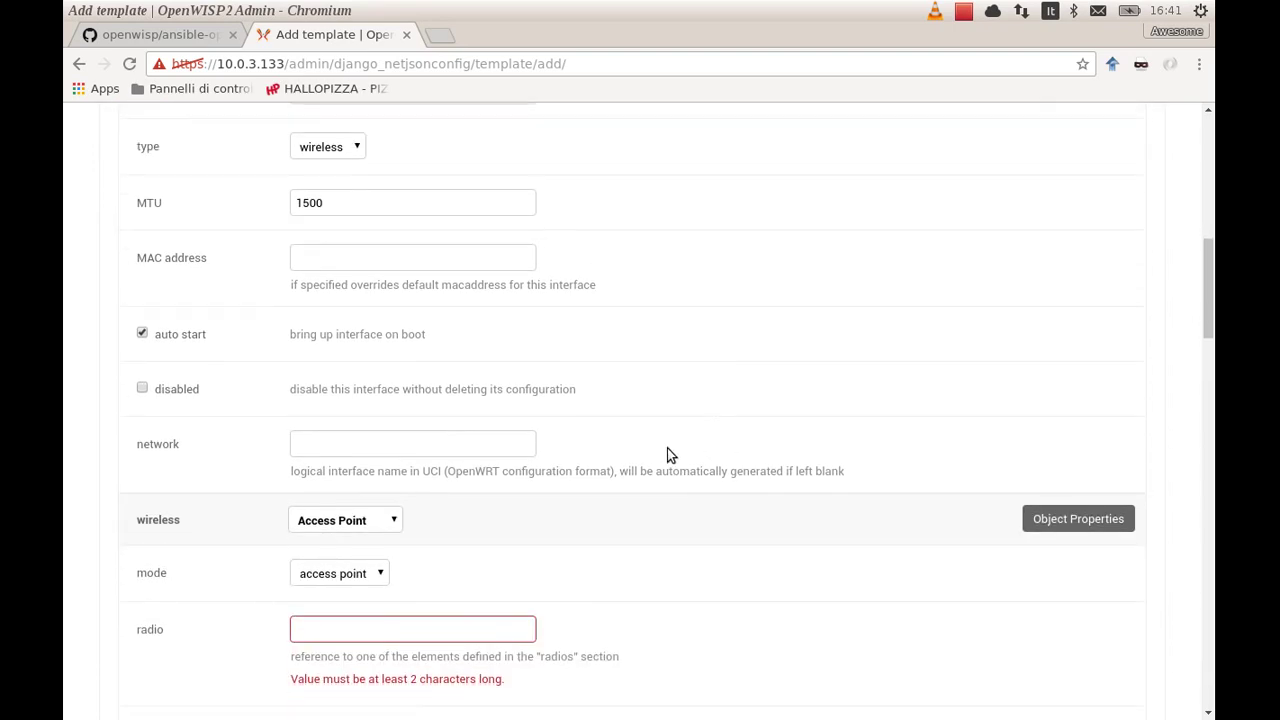
scroll(647, 444, down, 1)
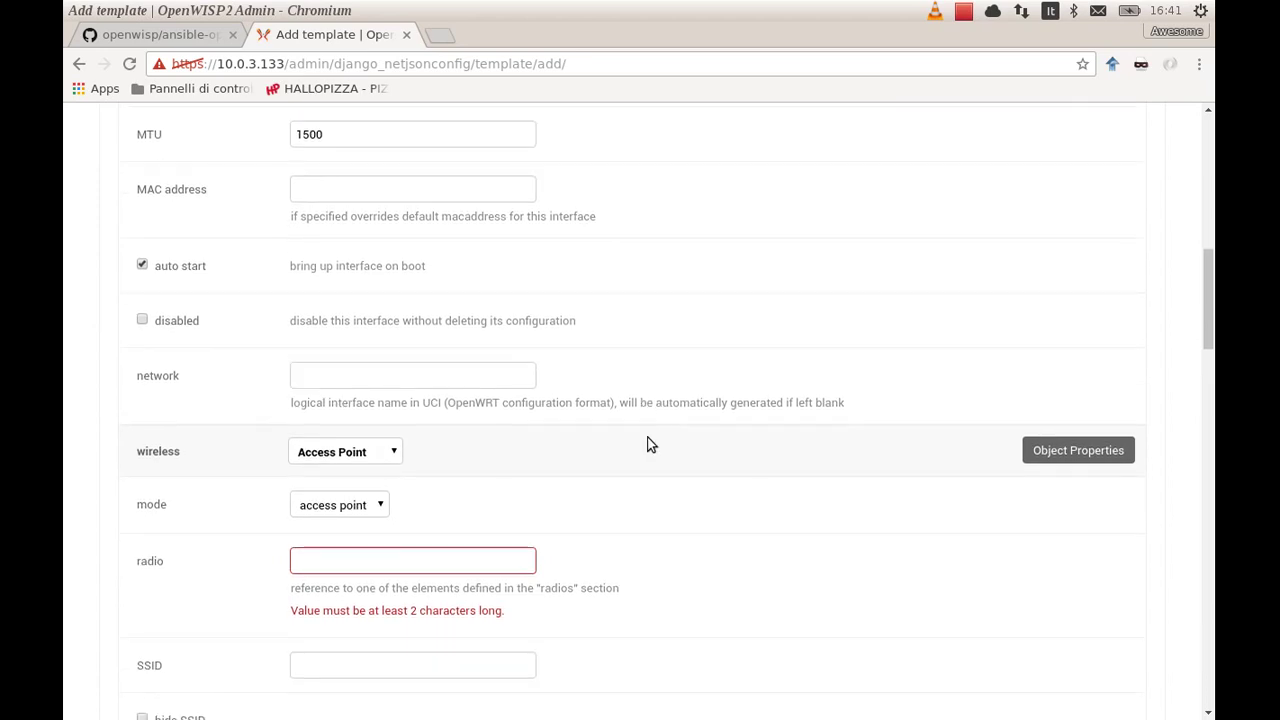
scroll(647, 444, down, 1)
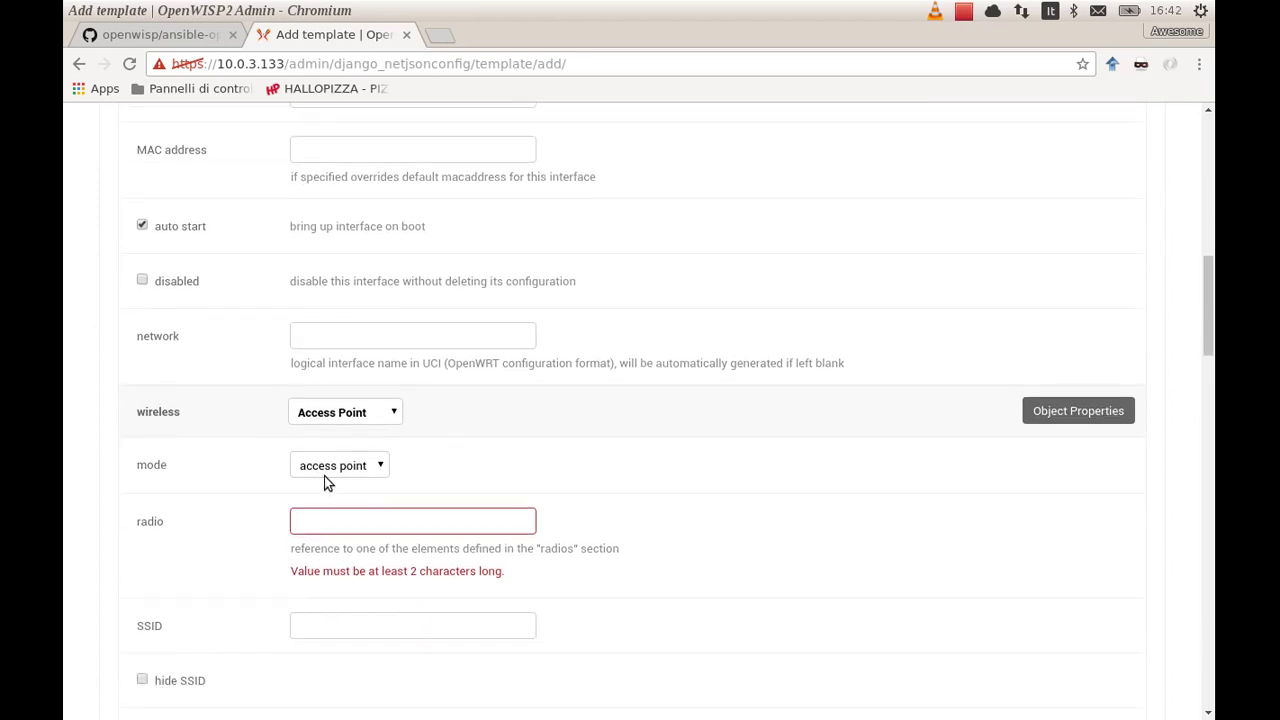
click(331, 419)
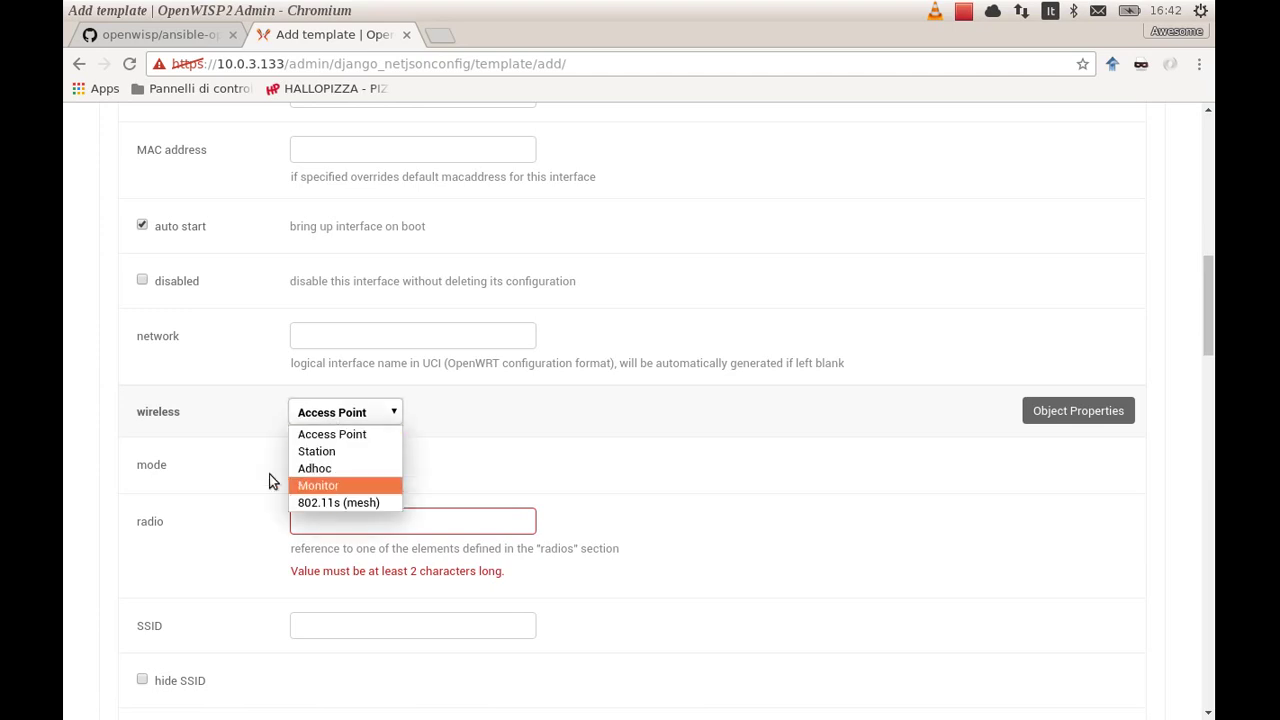
click(272, 481)
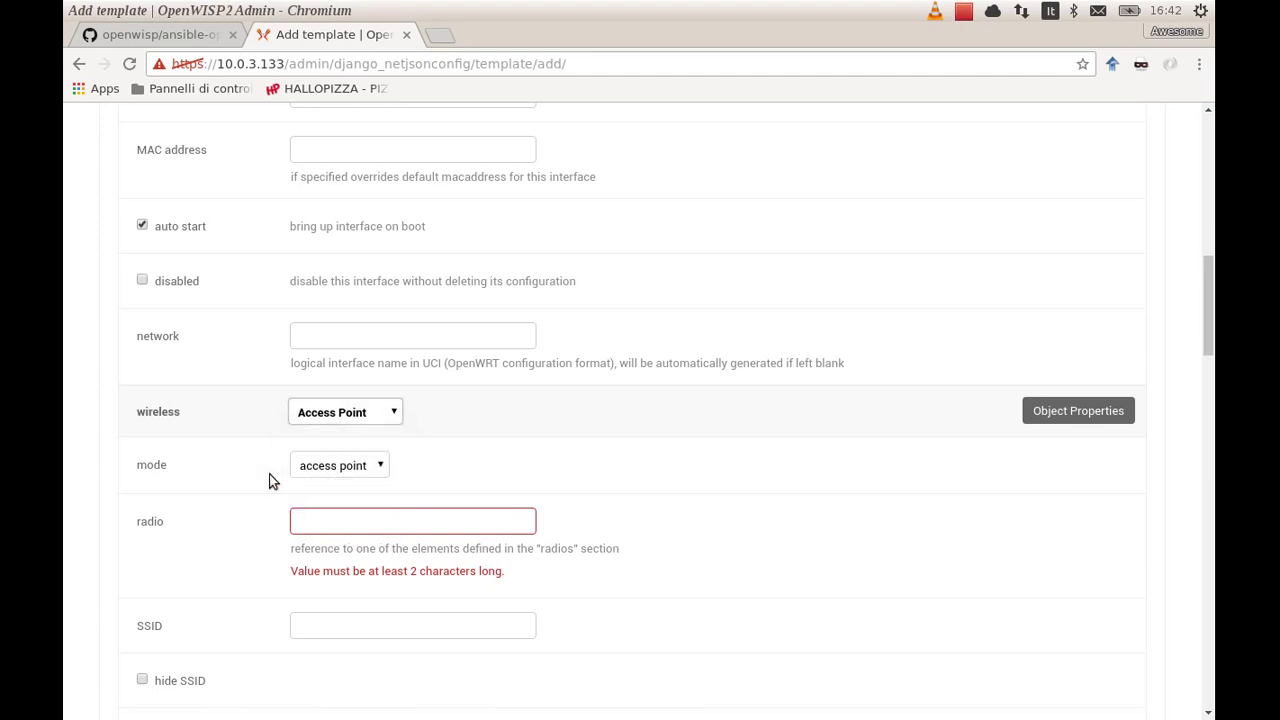
click(339, 524)
text(radio0)
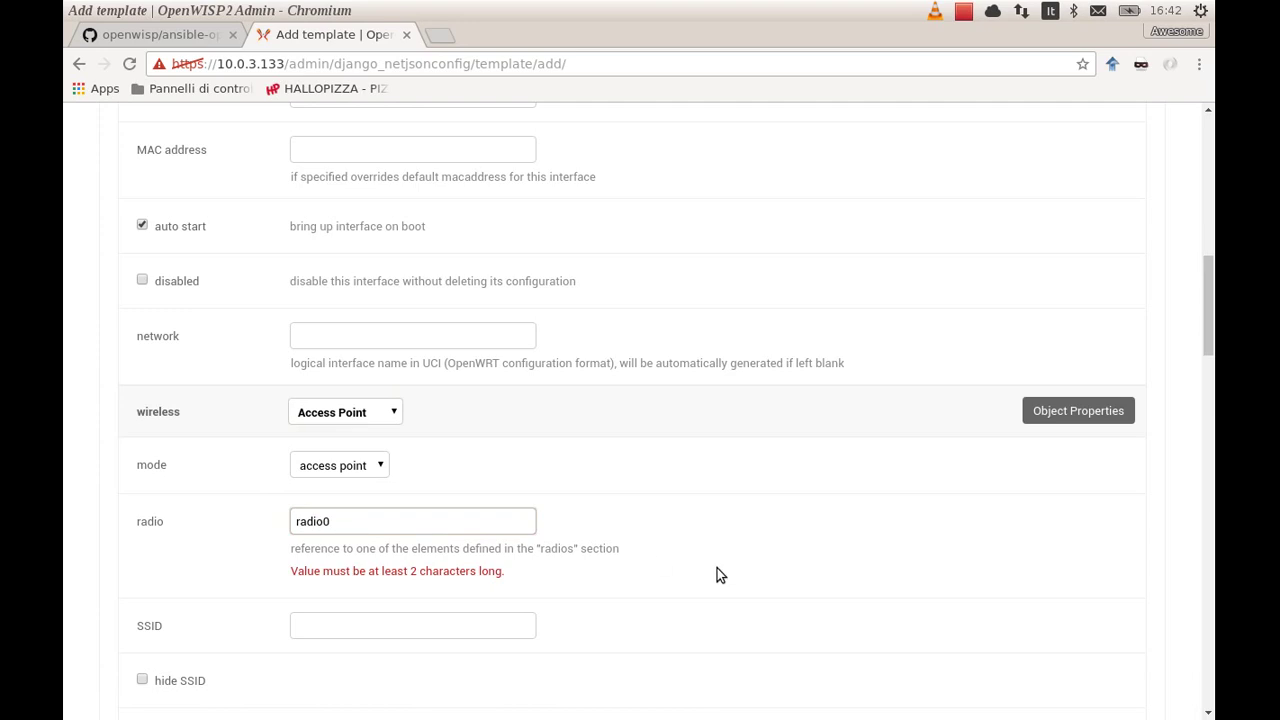
click(717, 568)
scroll(717, 572, down, 1)
scroll(717, 575, down, 1)
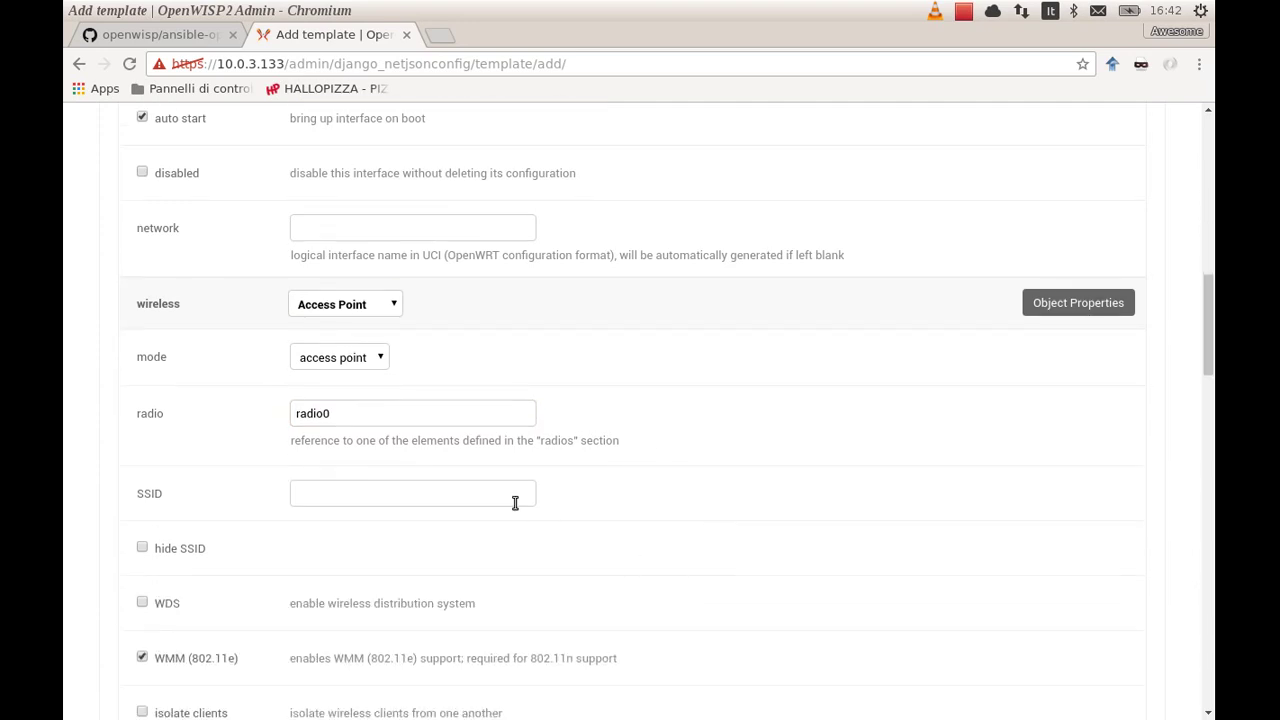
click(461, 489)
text(fosdem-test-)
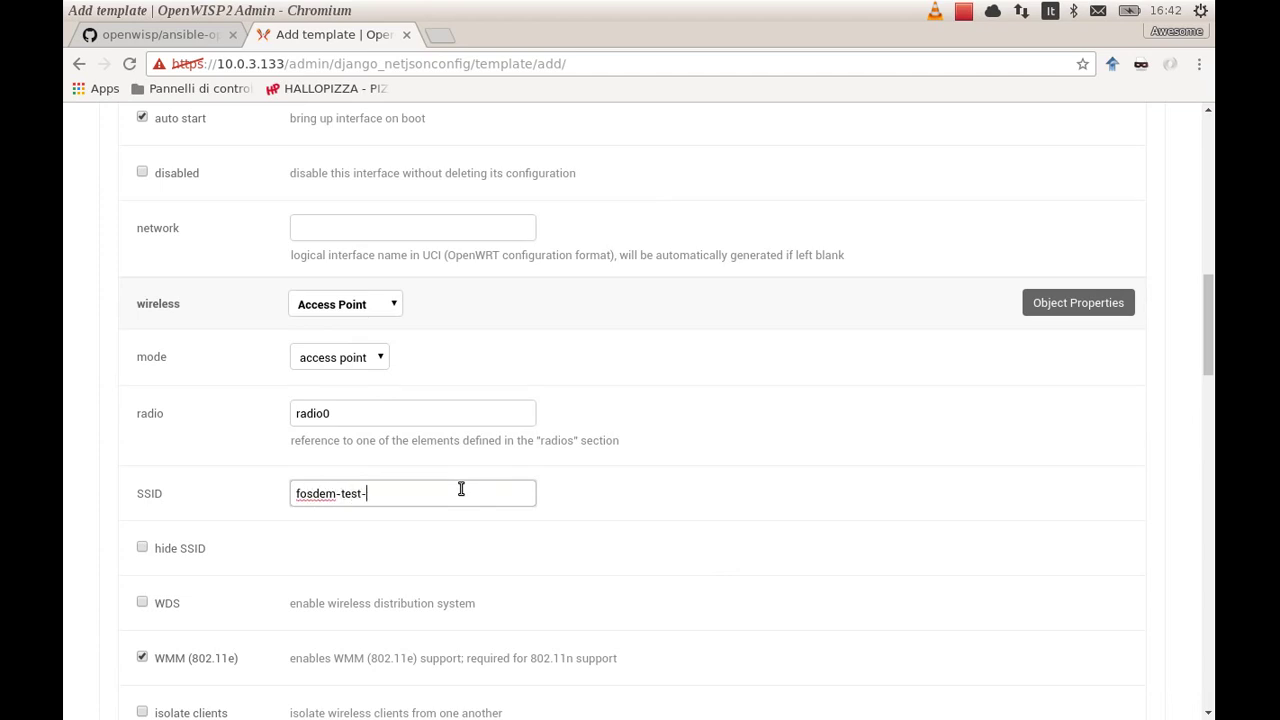
text(openwisp2)
click(416, 549)
scroll(416, 549, down, 4)
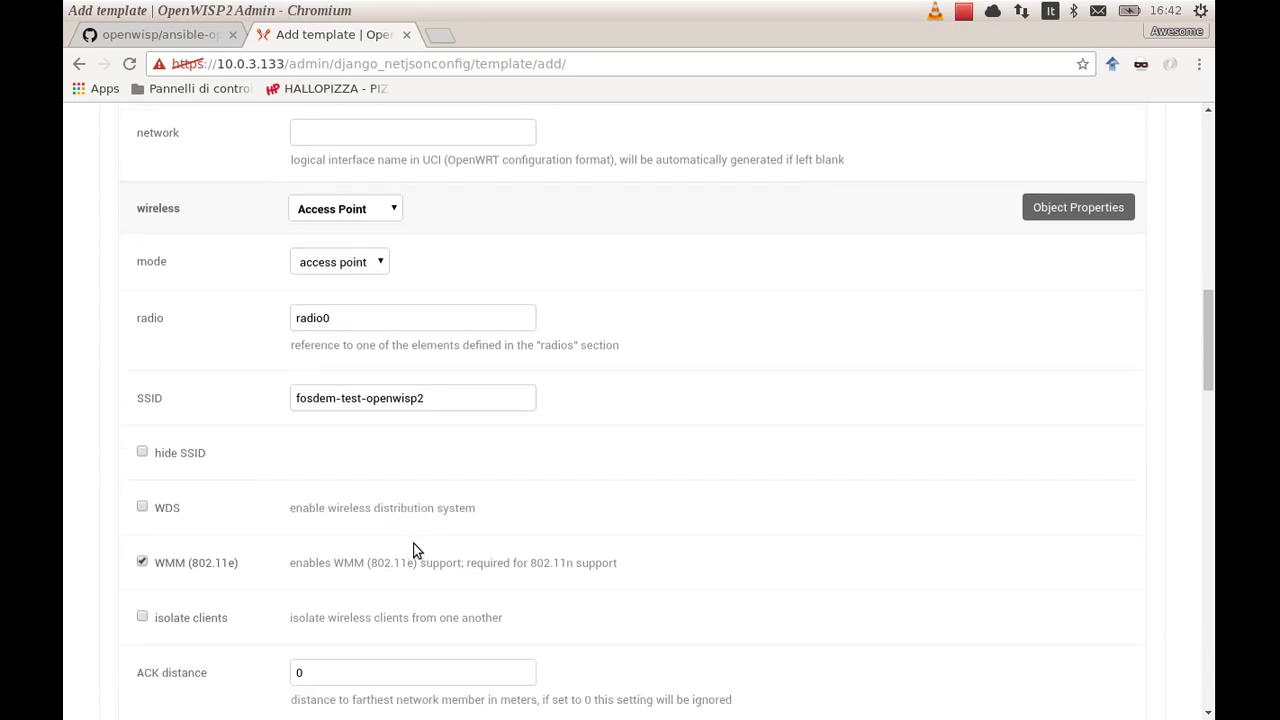
scroll(415, 544, down, 4)
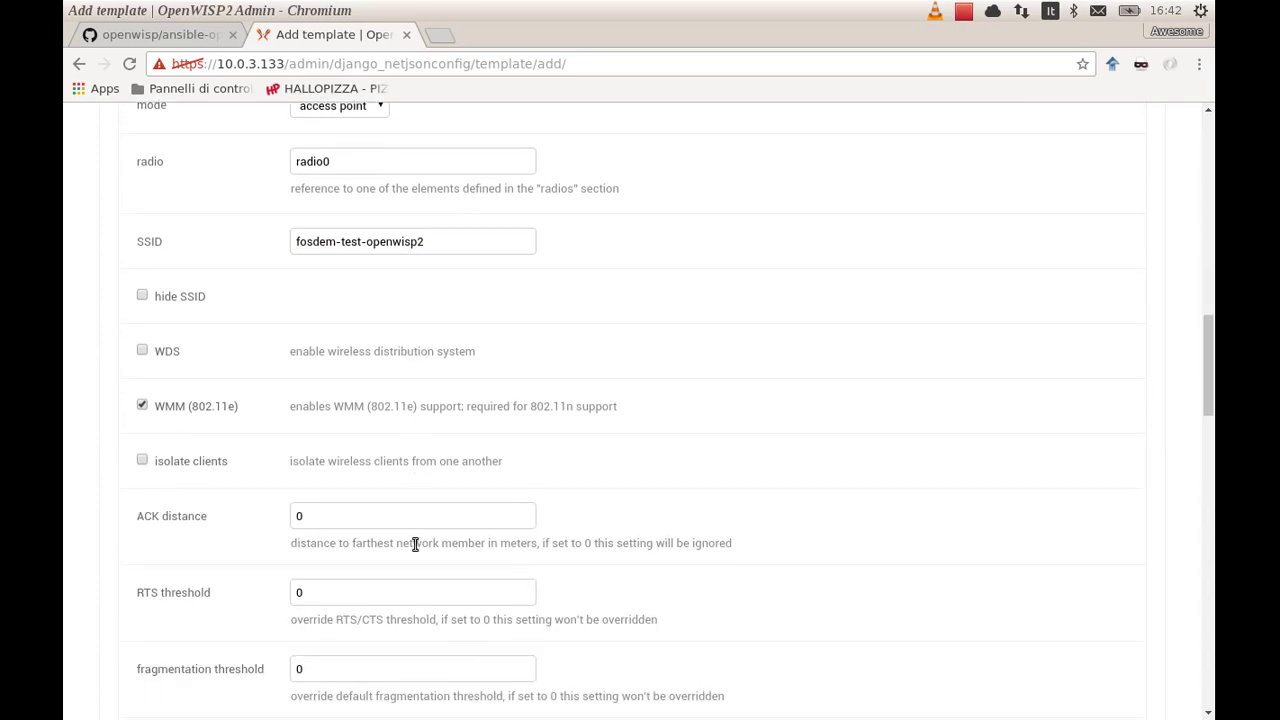
scroll(415, 544, down, 6)
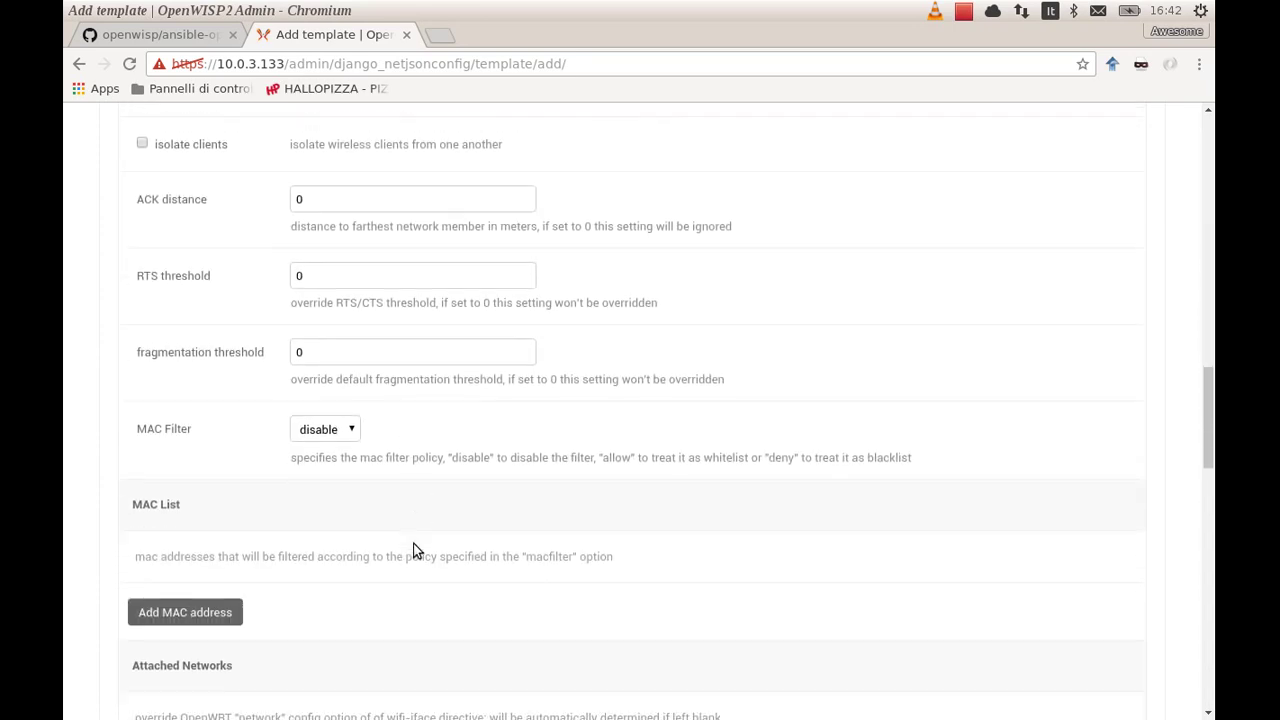
scroll(416, 549, down, 4)
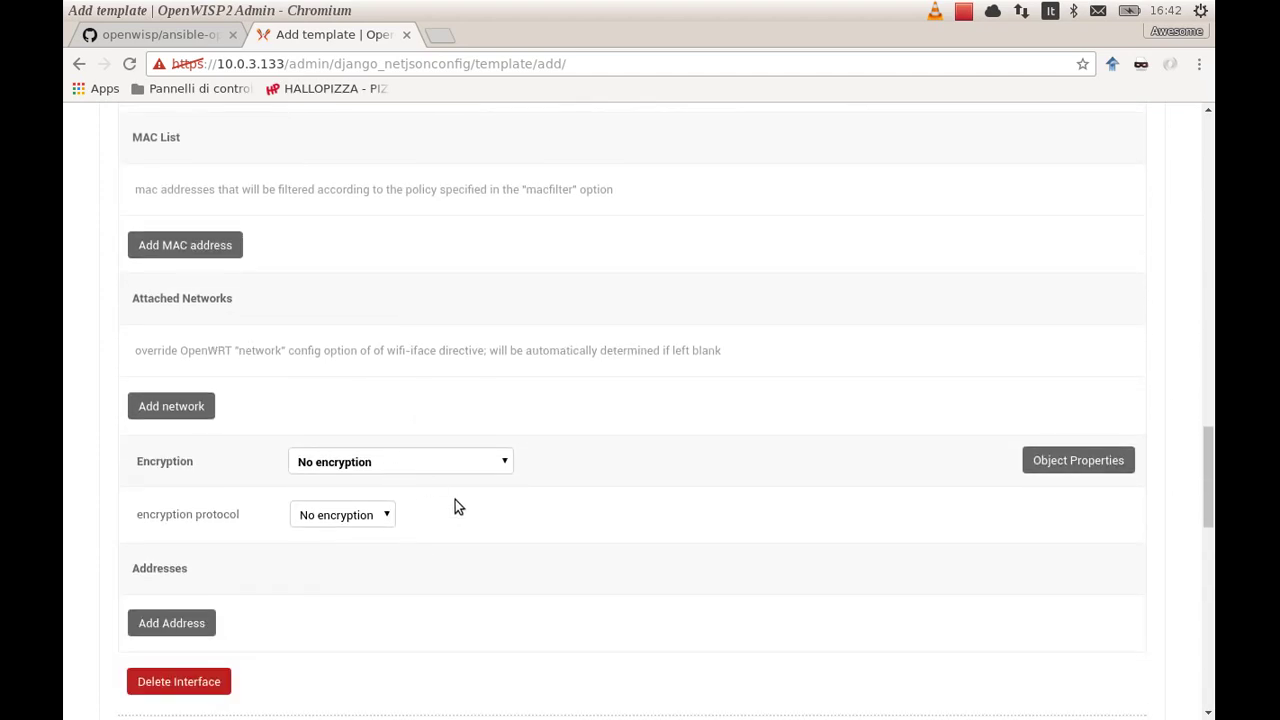
scroll(456, 505, down, 4)
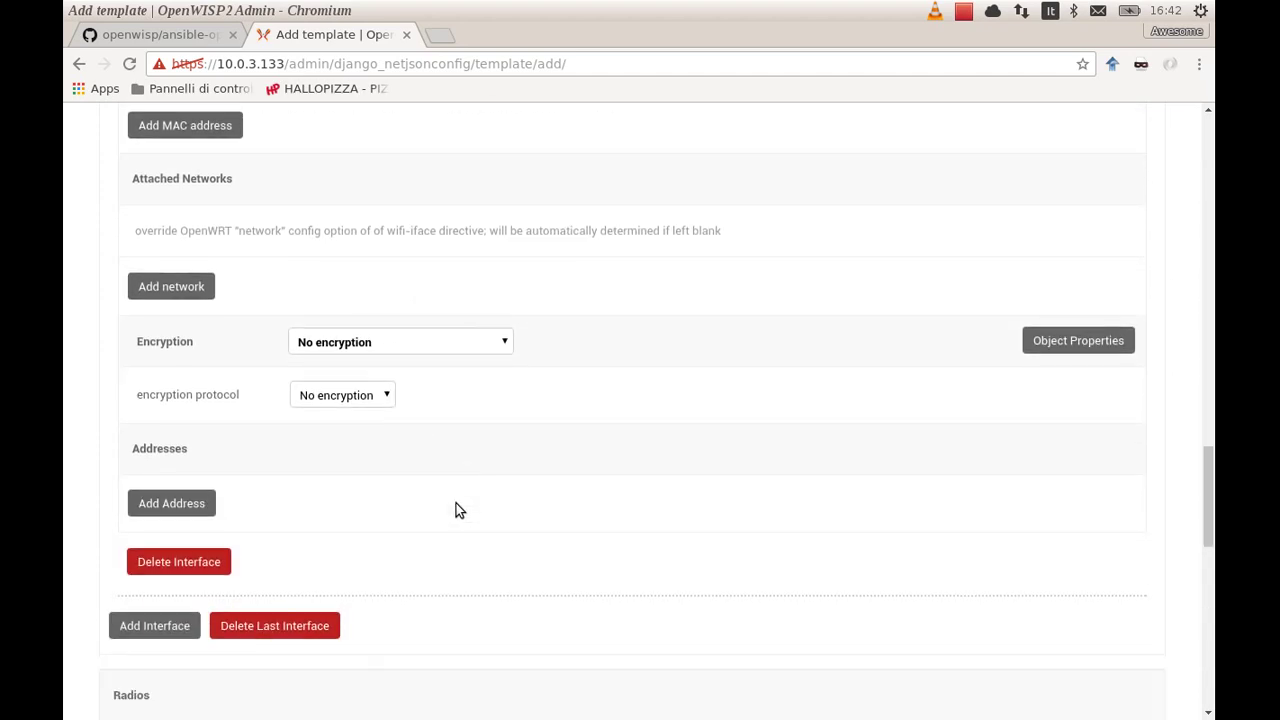
scroll(456, 510, down, 9)
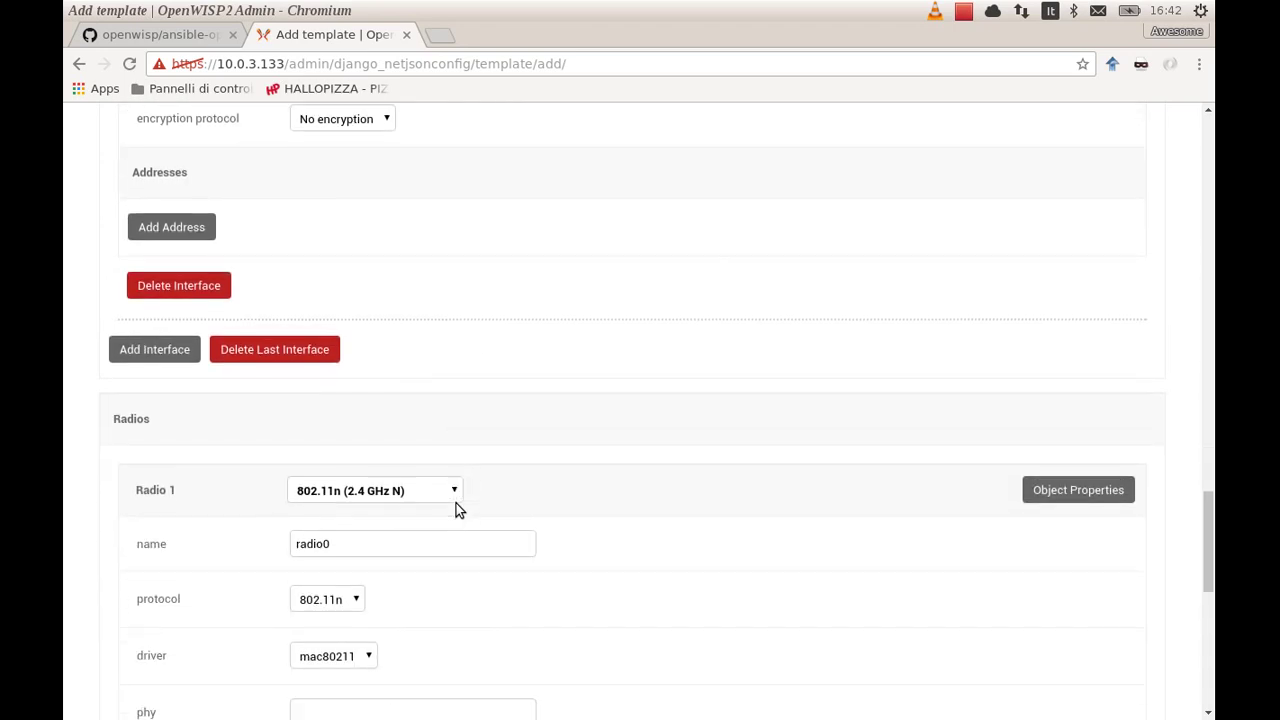
scroll(456, 510, down, 12)
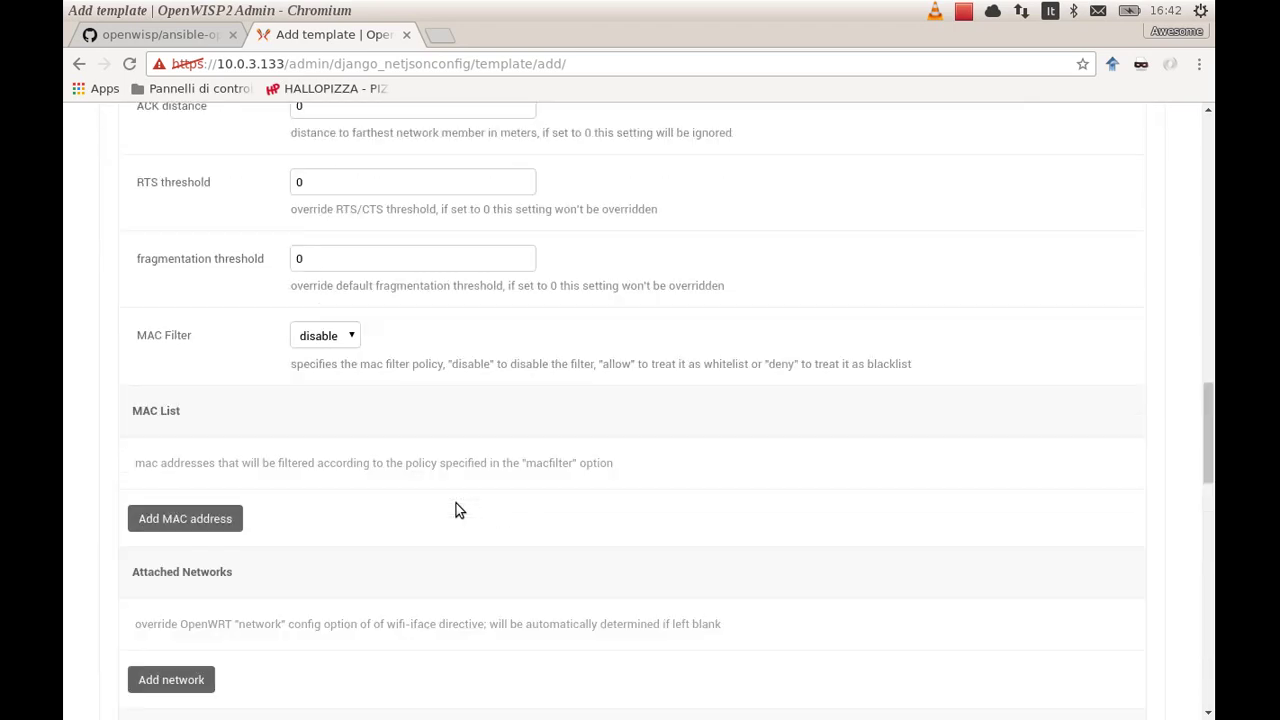
scroll(456, 508, up, 20)
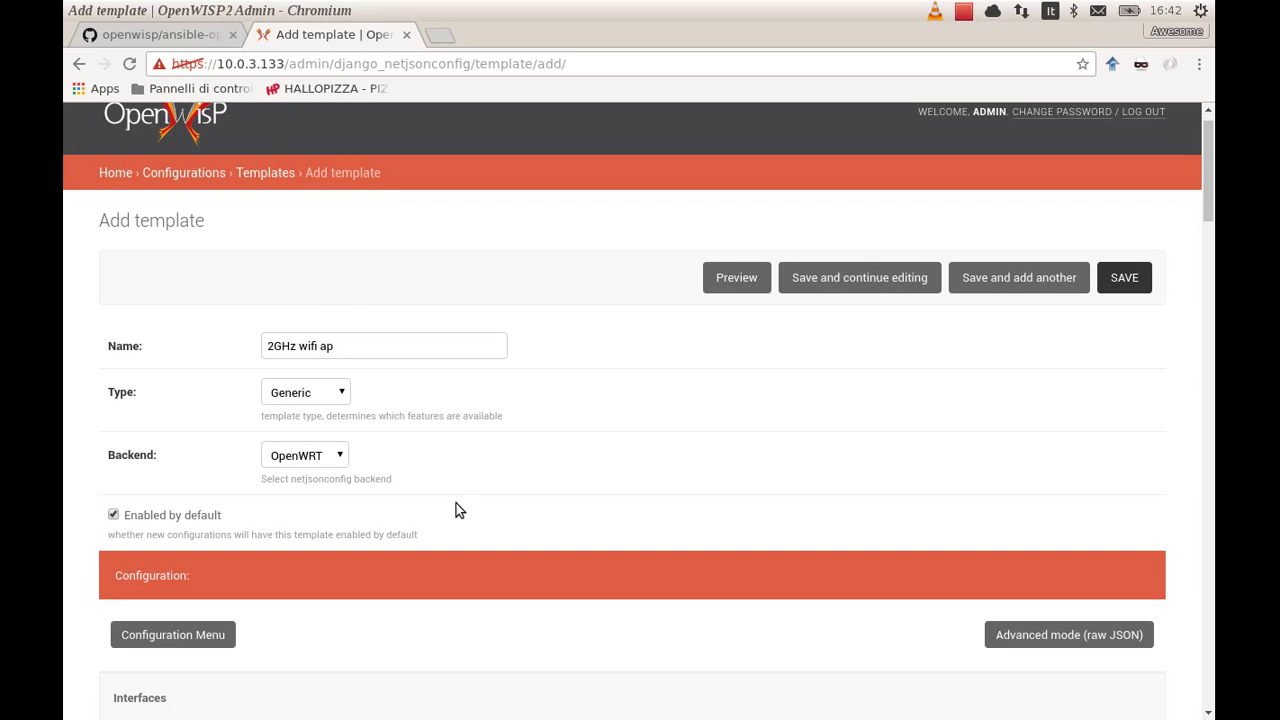
scroll(456, 510, up, 1)
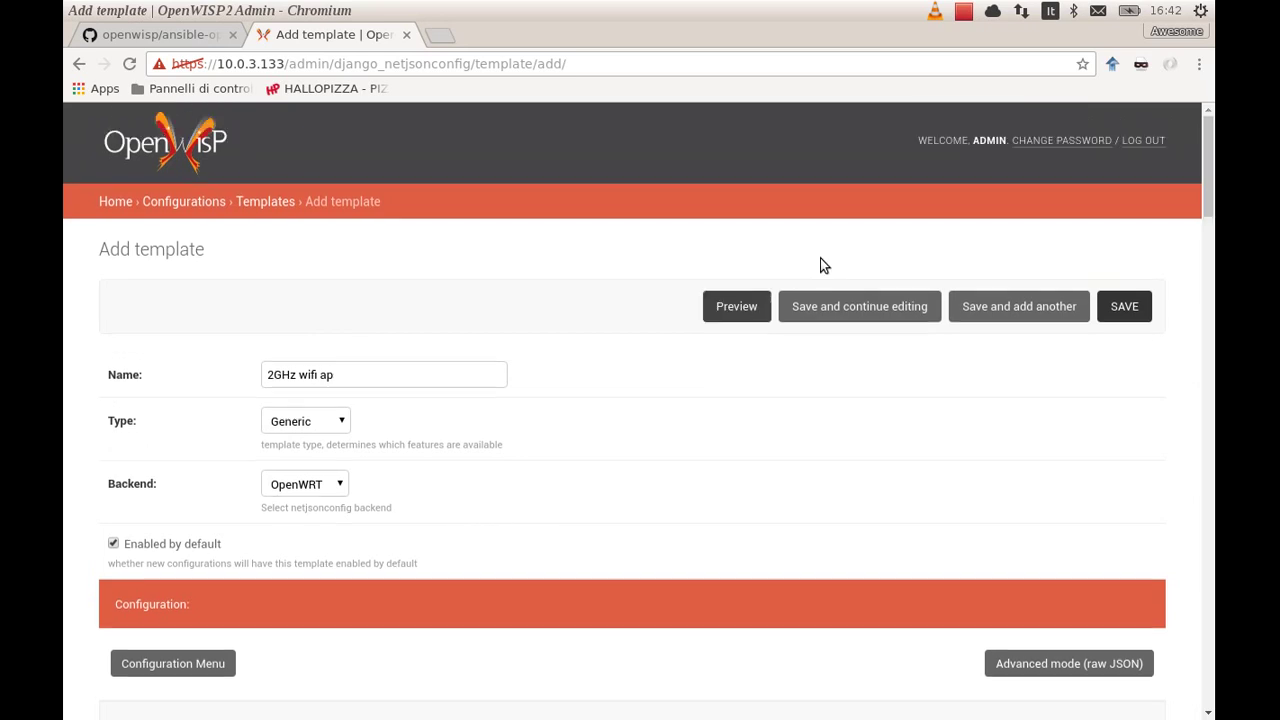
Check the generated UCI configuration preview, including the wifi_wlan0 section, then close it
click(722, 307)
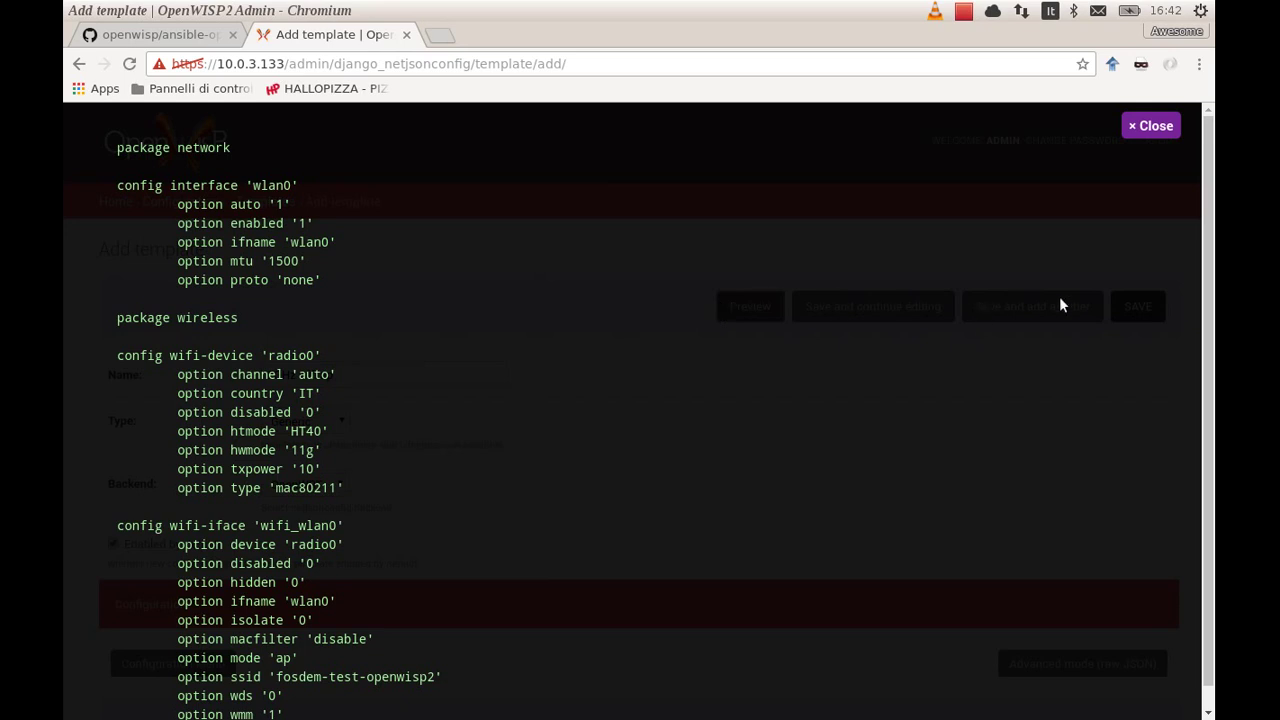
drag(1207, 313, 1195, 272)
double_click(310, 527)
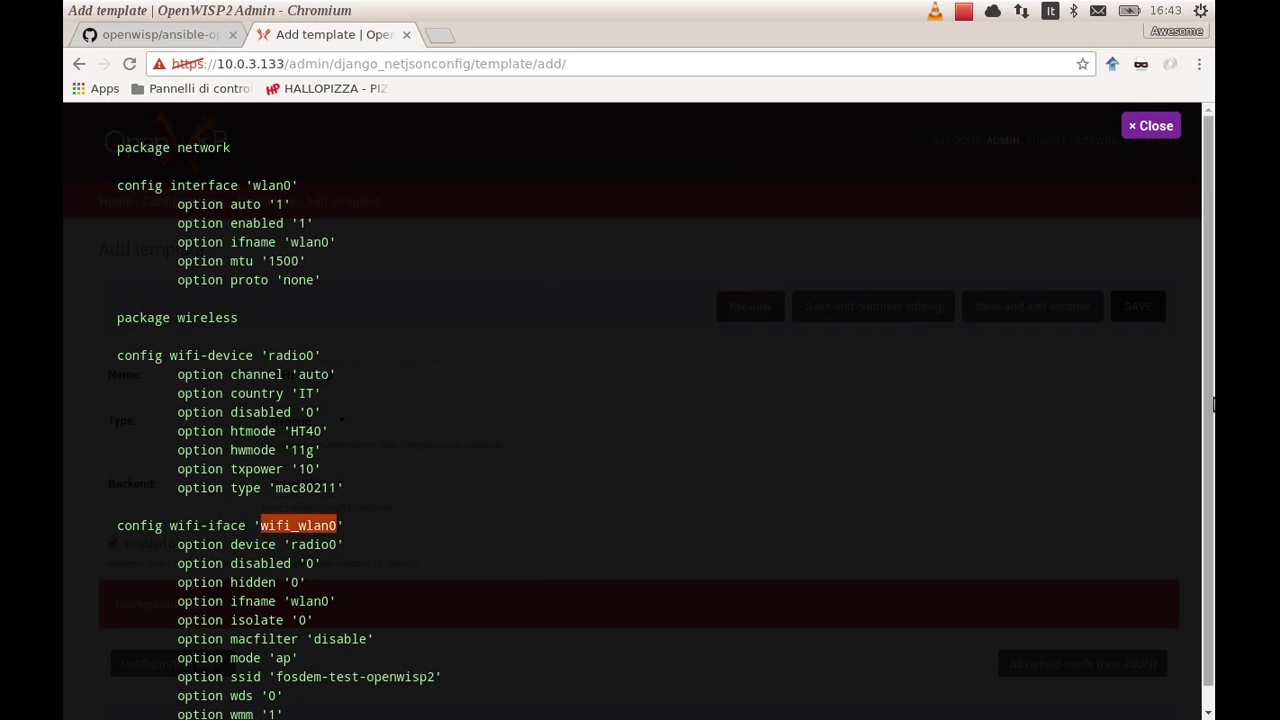
drag(1208, 383, 1213, 484)
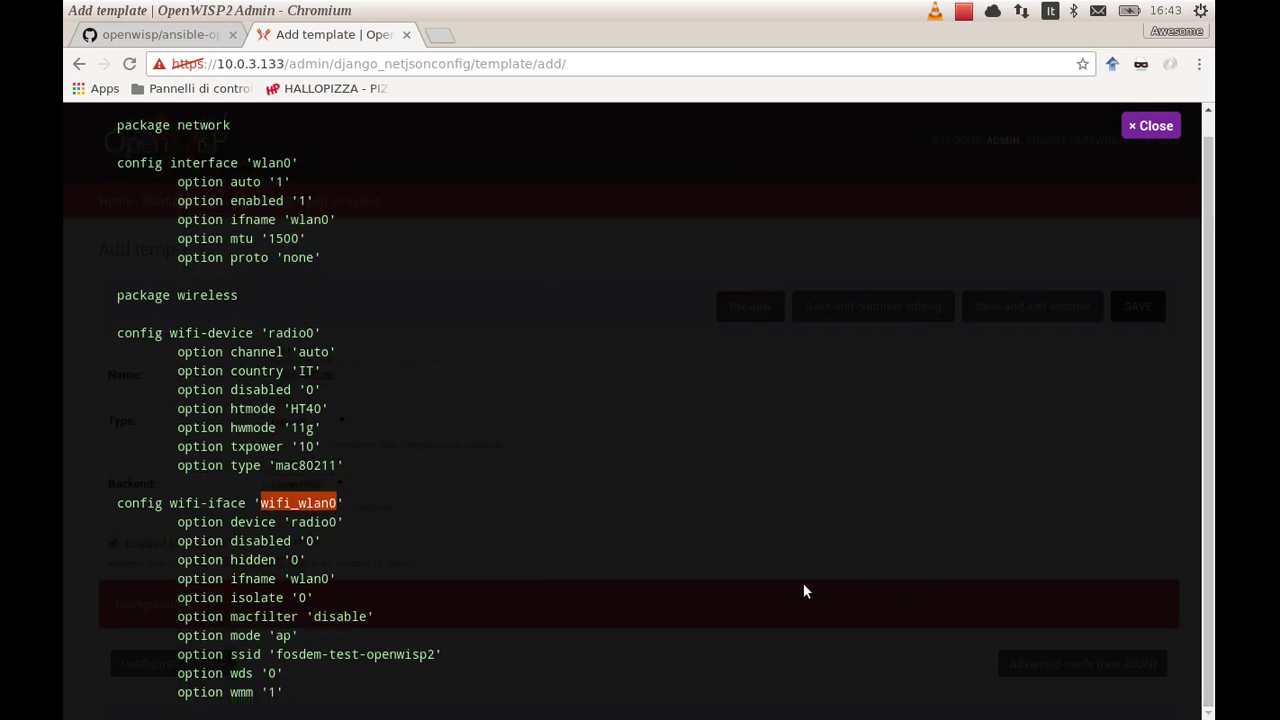
key(Escape)
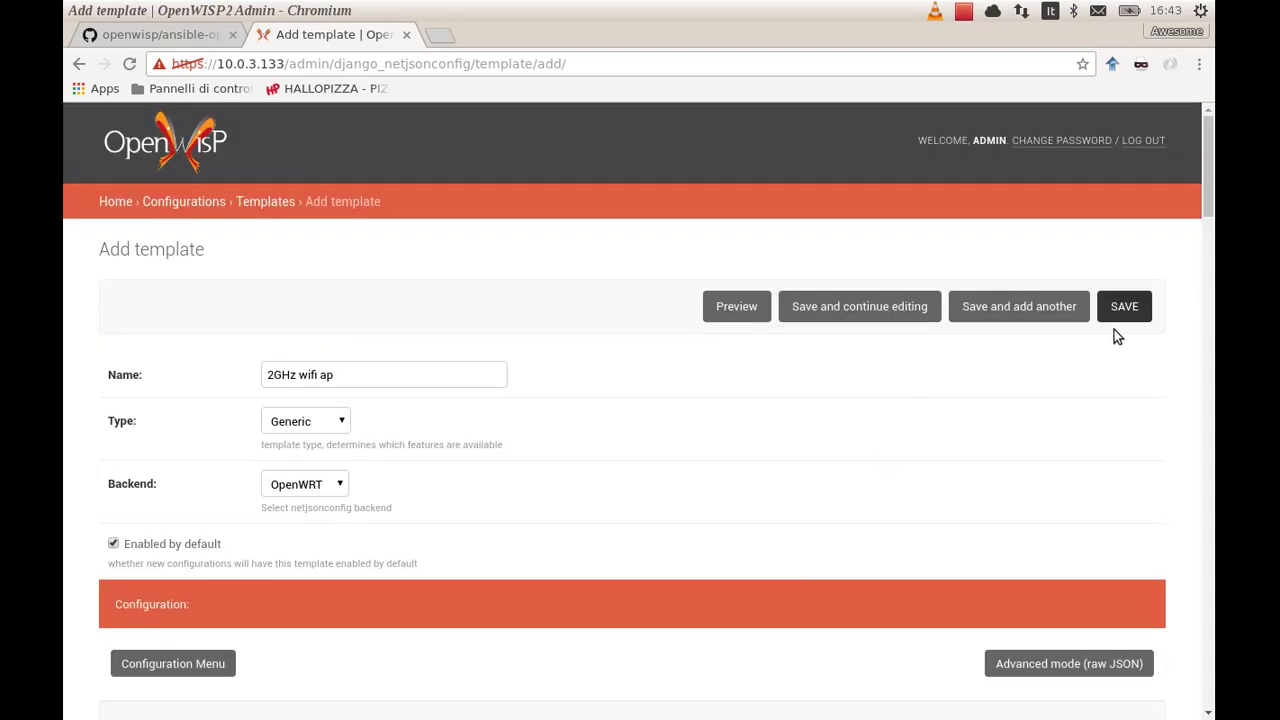
Save the 2GHz wifi ap template and go to the empty Configurations list
click(1124, 307)
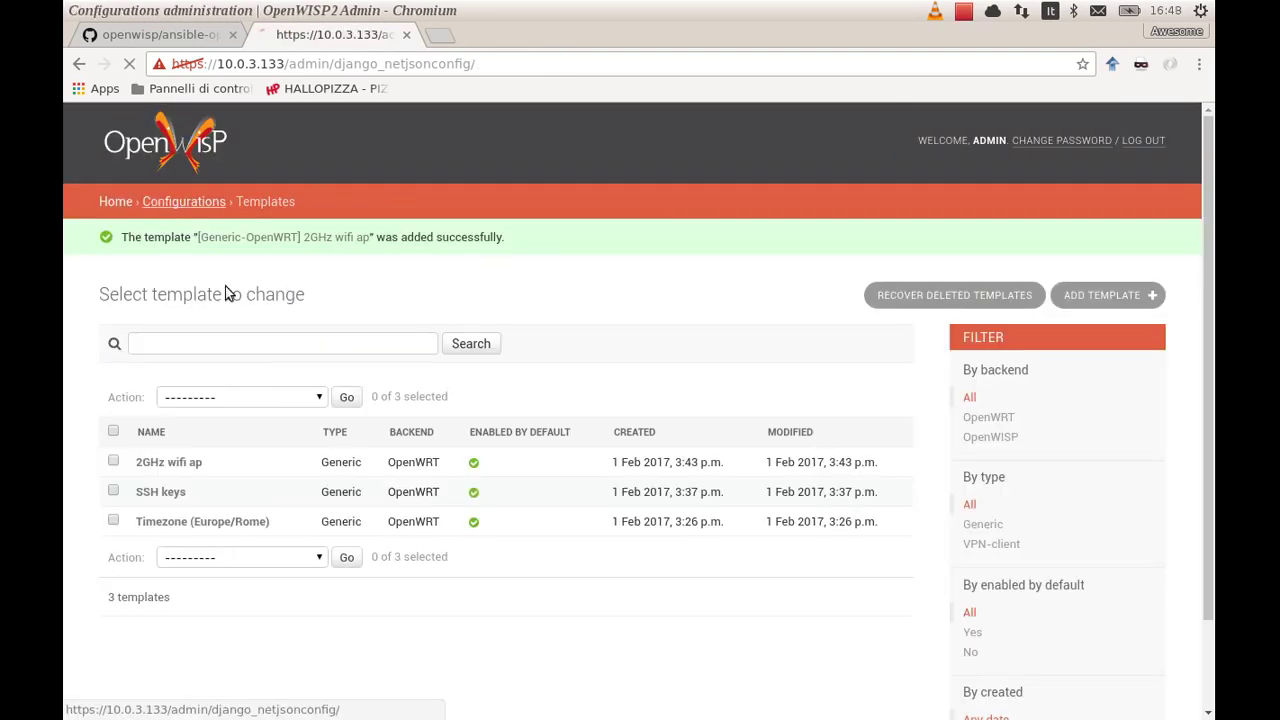
click(175, 203)
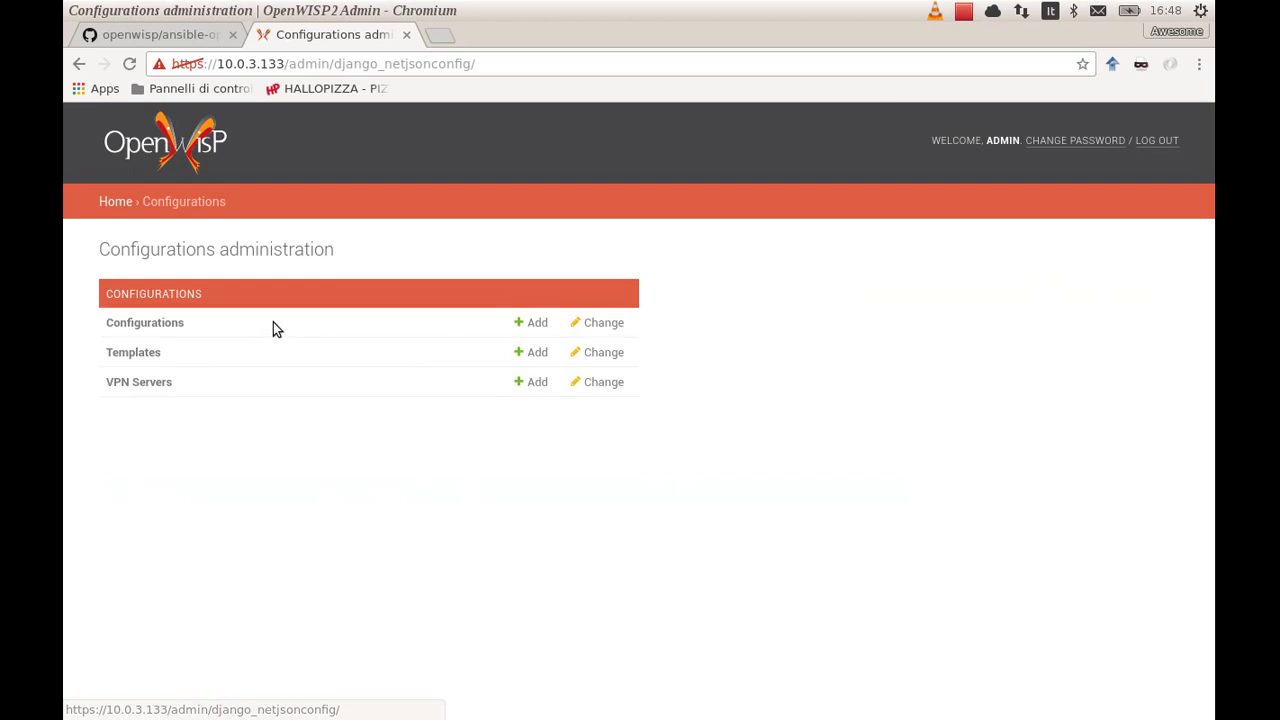
click(183, 328)
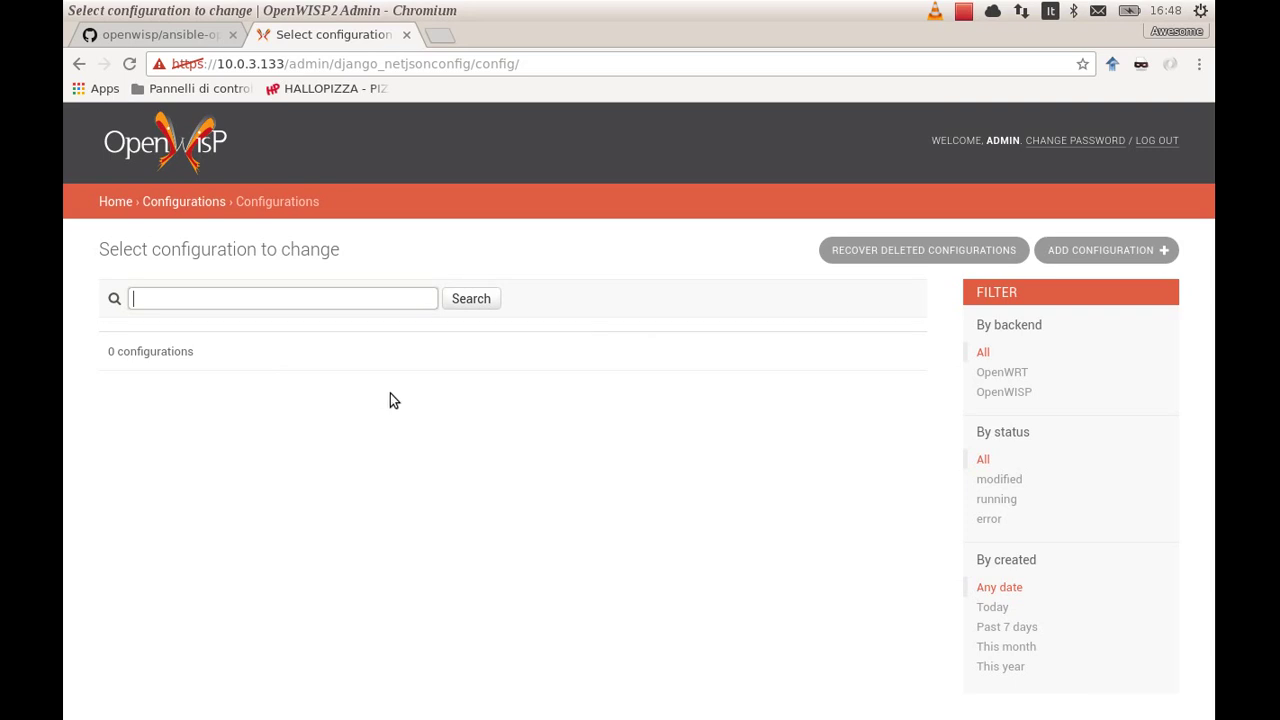
Start a new configuration named Device1 with MAC address 00:11:22:33:44:55
click(1092, 255)
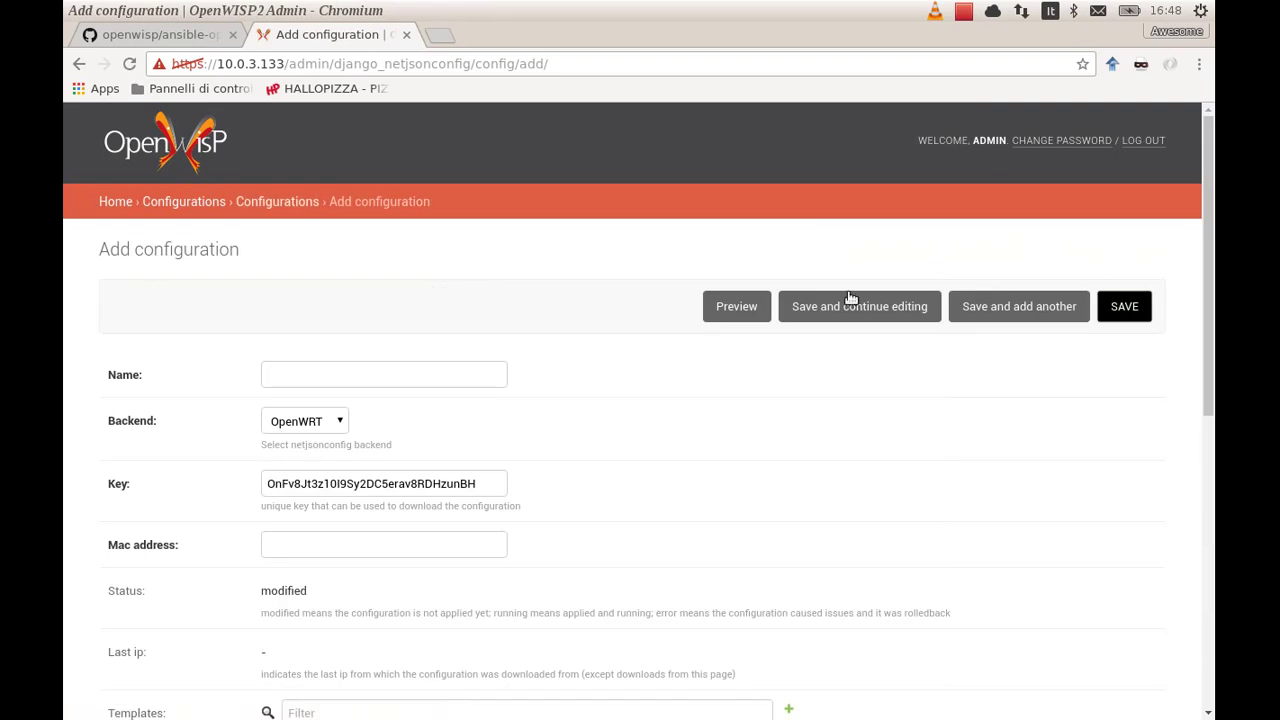
click(428, 373)
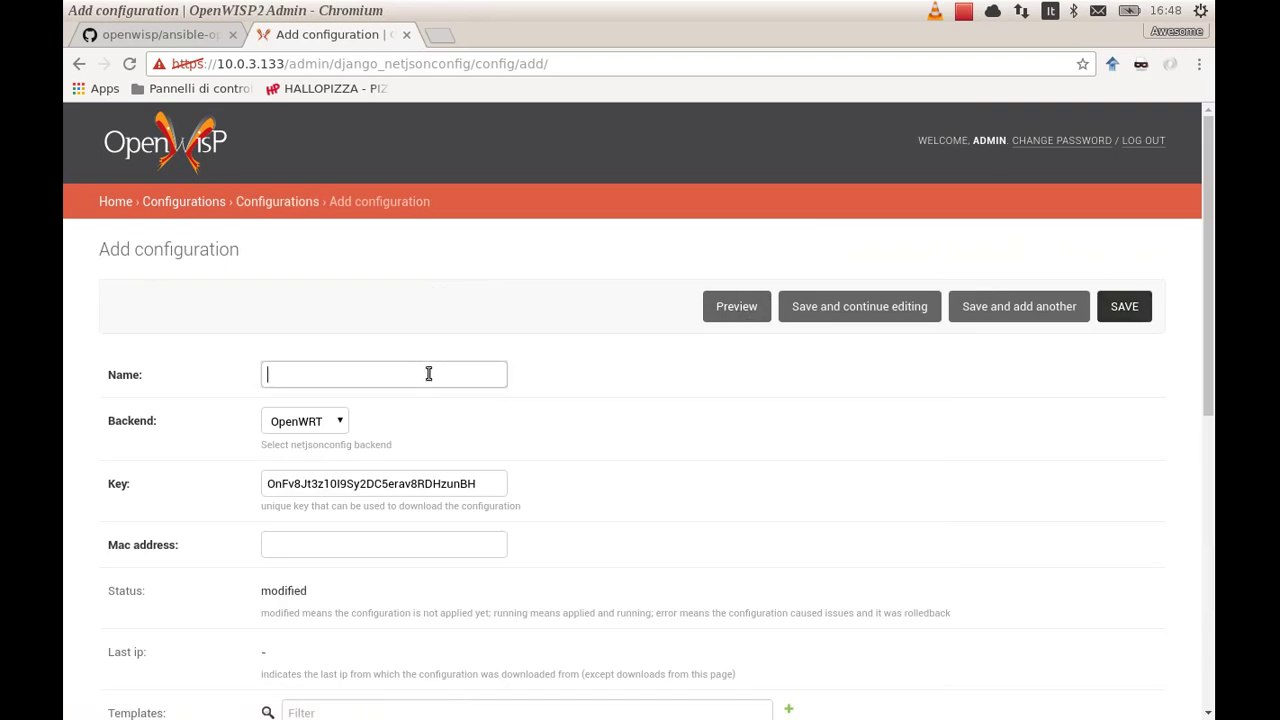
text(Device1)
click(336, 505)
click(320, 540)
click(323, 578)
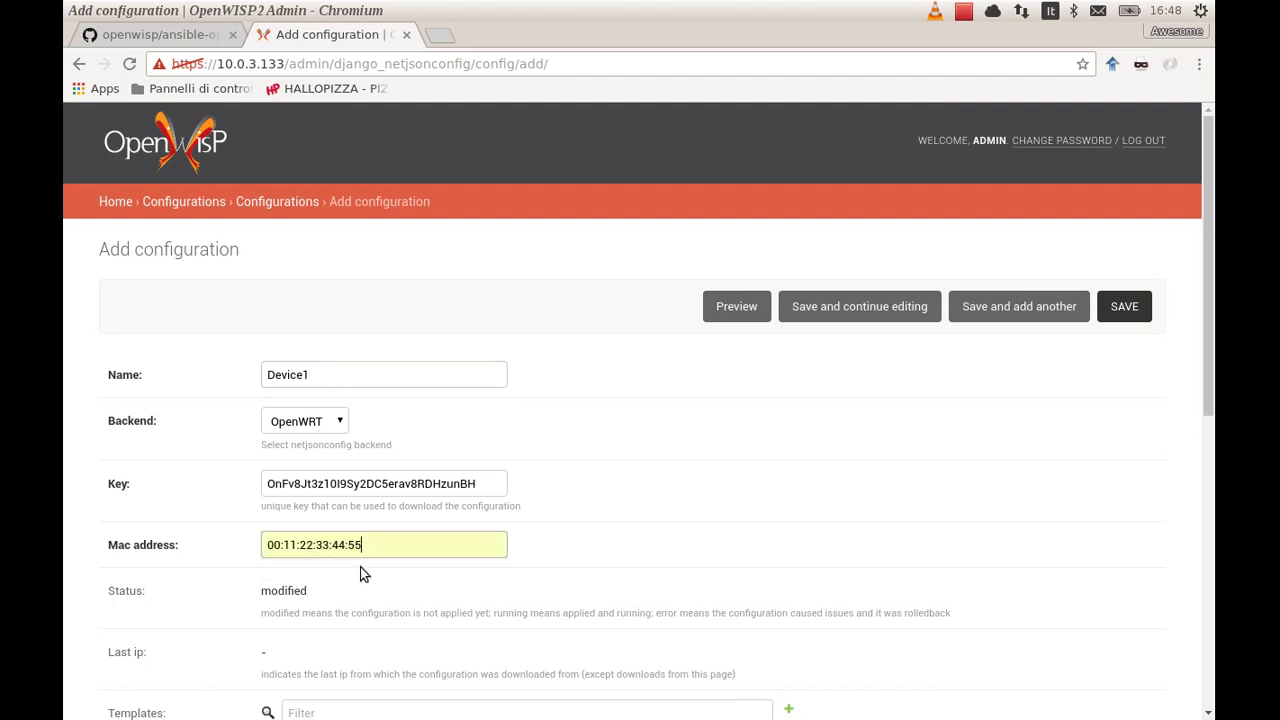
click(640, 502)
Scroll through the form to check the three ticked Generic-OpenWRT templates
scroll(641, 503, down, 1)
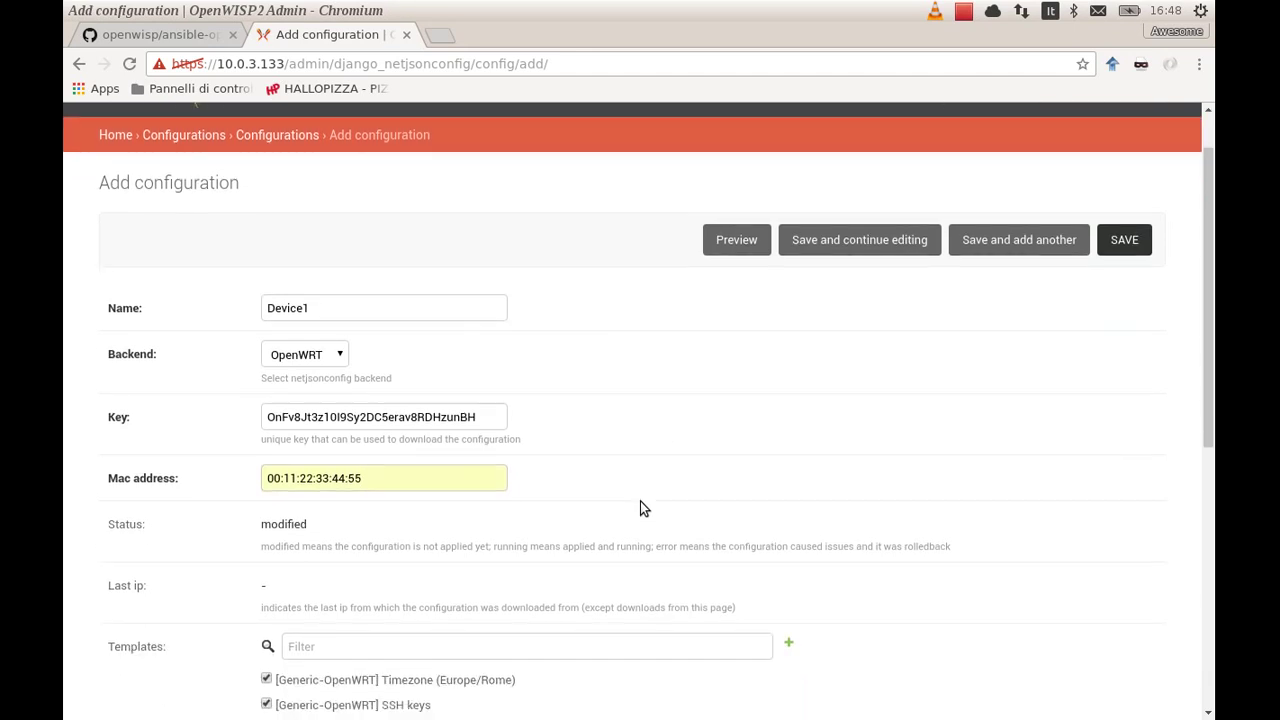
scroll(641, 503, down, 2)
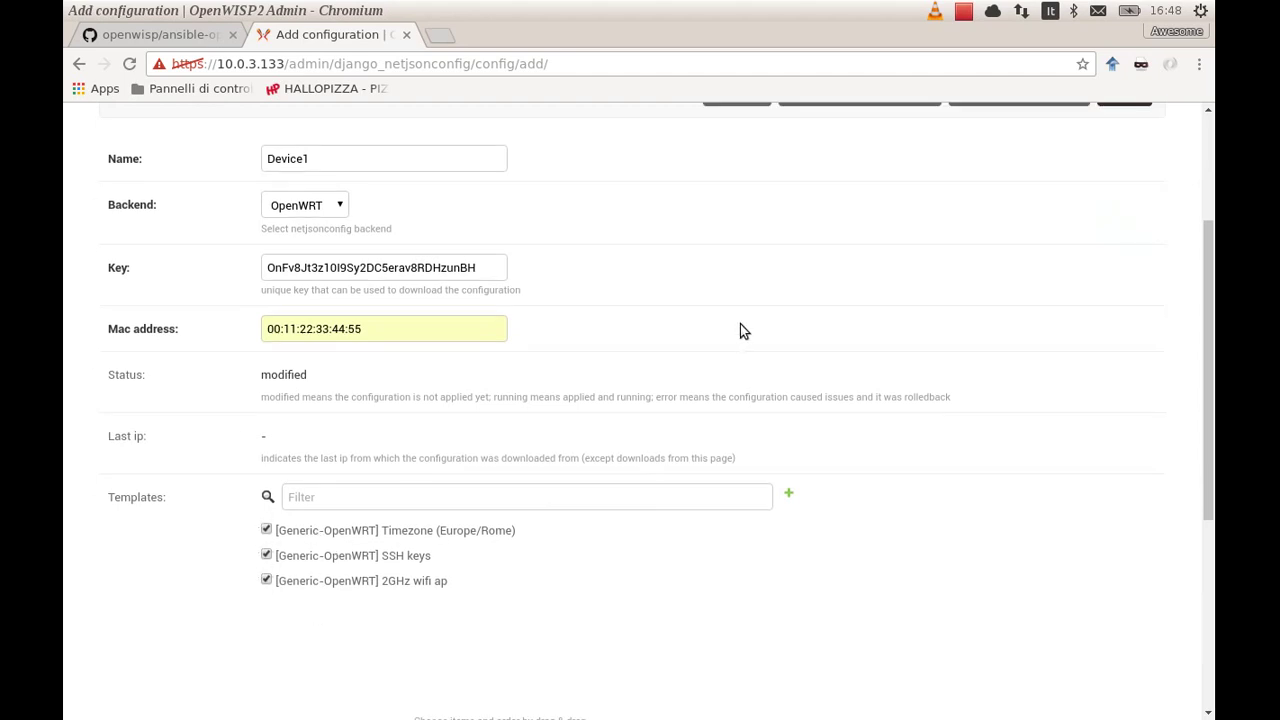
scroll(740, 324, up, 1)
scroll(740, 324, down, 1)
scroll(740, 324, down, 4)
scroll(740, 324, up, 3)
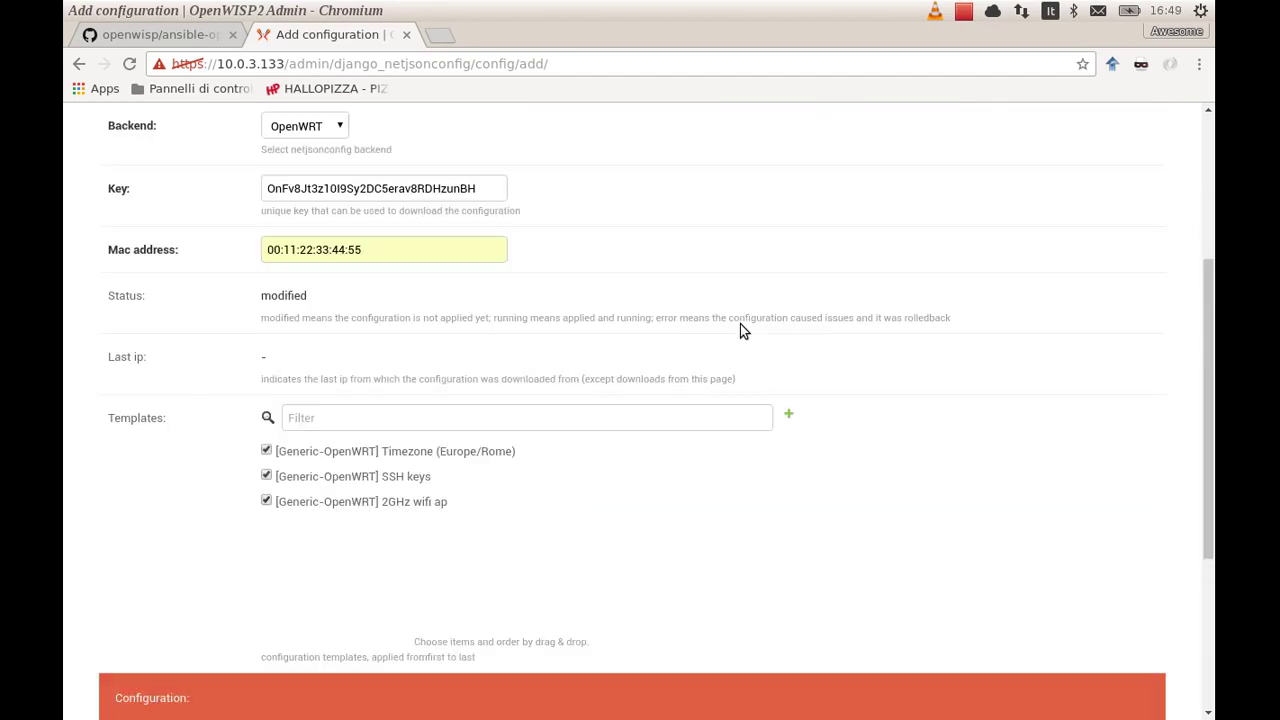
scroll(742, 324, up, 3)
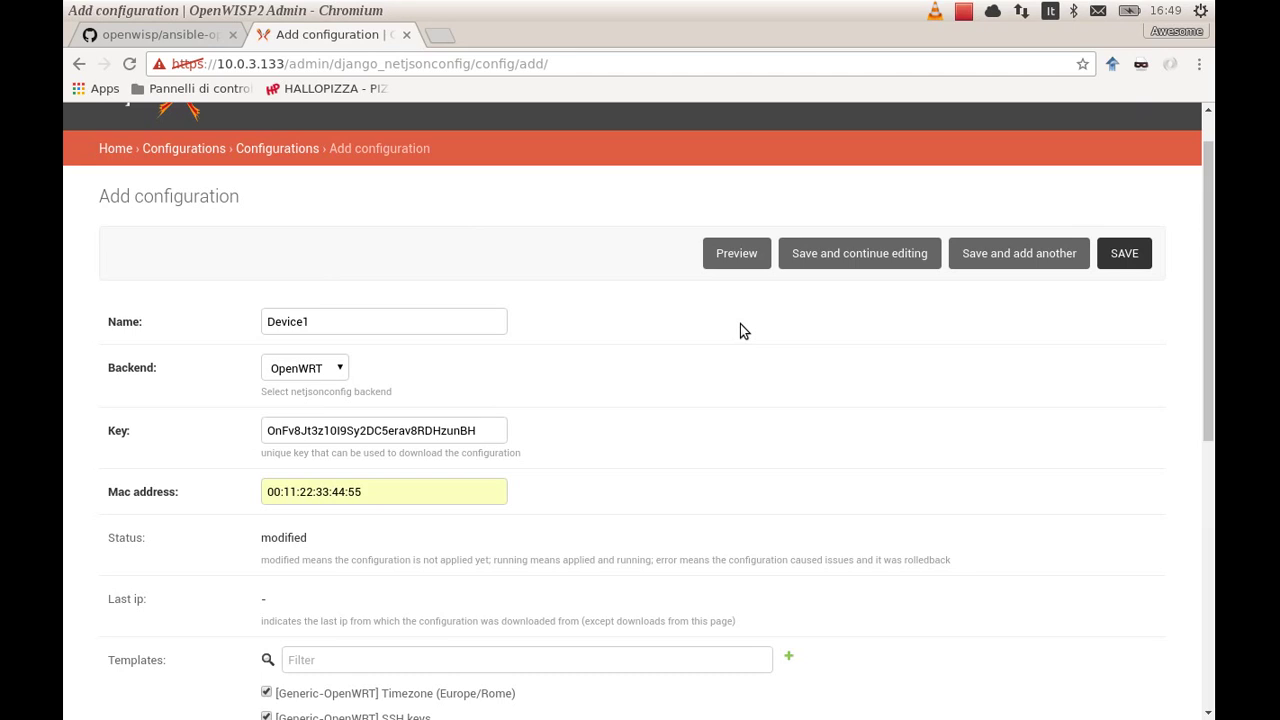
scroll(722, 300, up, 1)
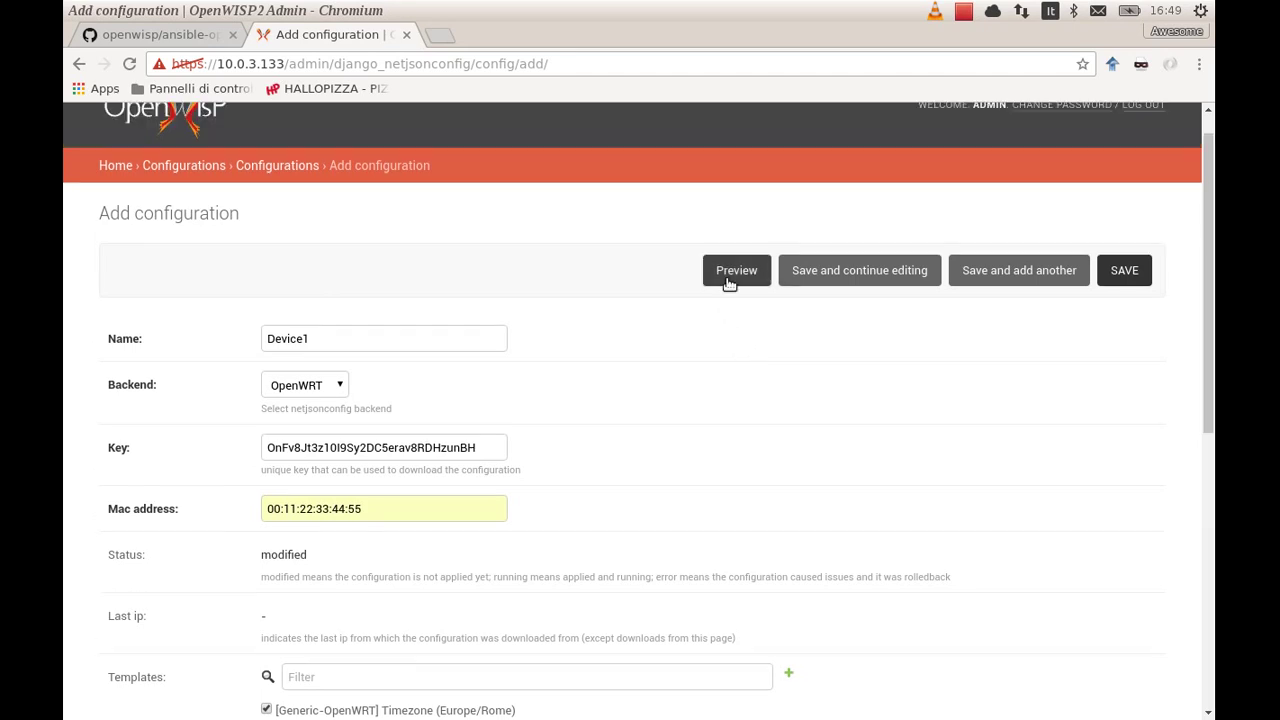
Preview the generated UCI configuration and review its Device1 hostname
click(728, 281)
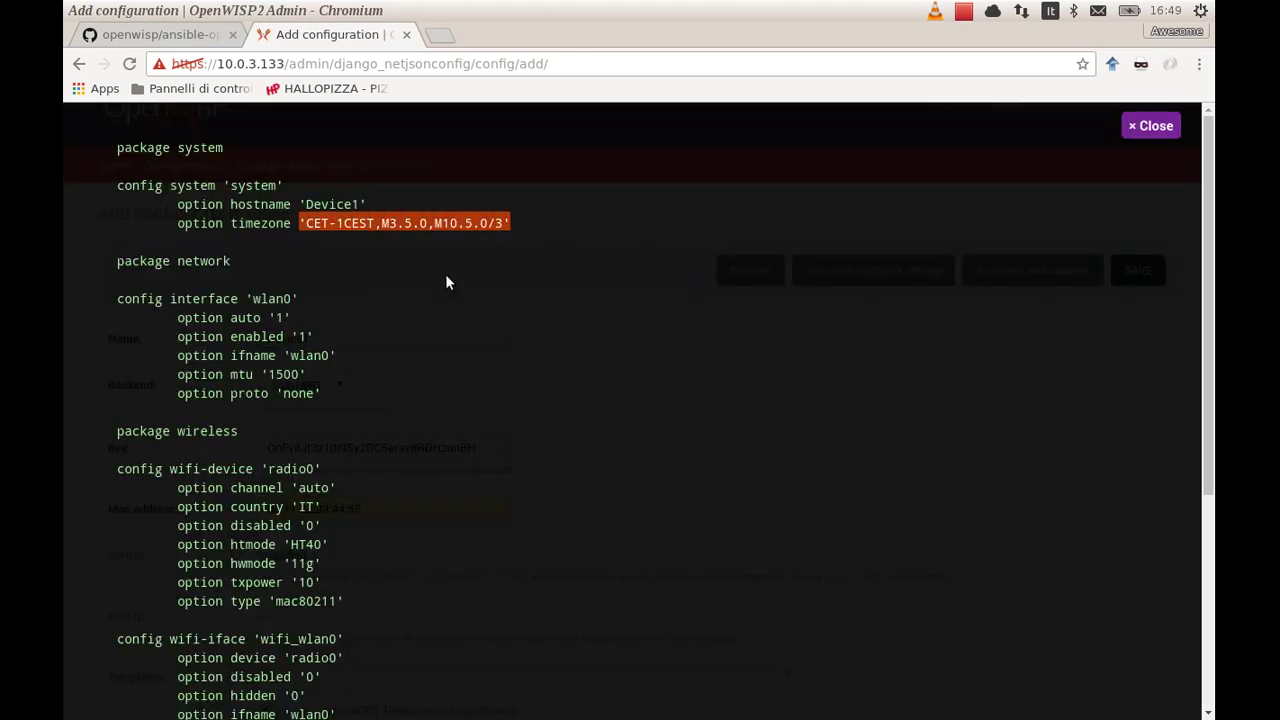
double_click(332, 204)
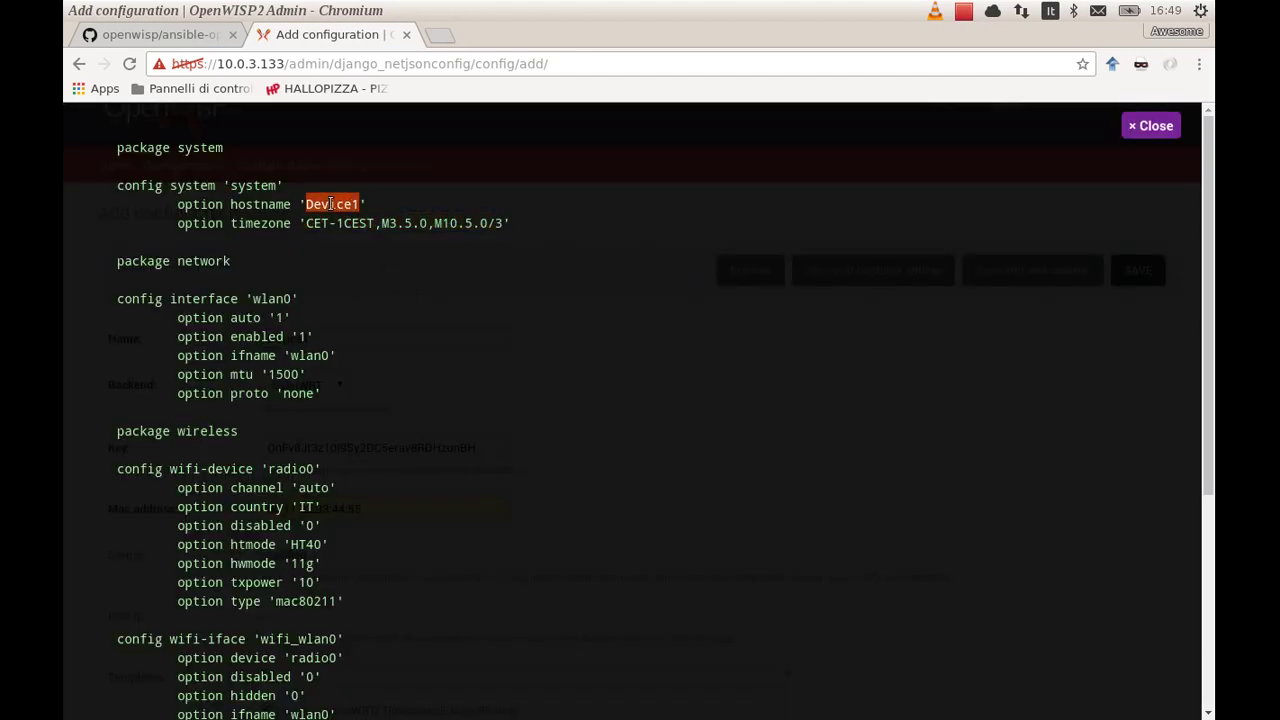
click(342, 280)
scroll(342, 280, down, 3)
scroll(342, 281, down, 4)
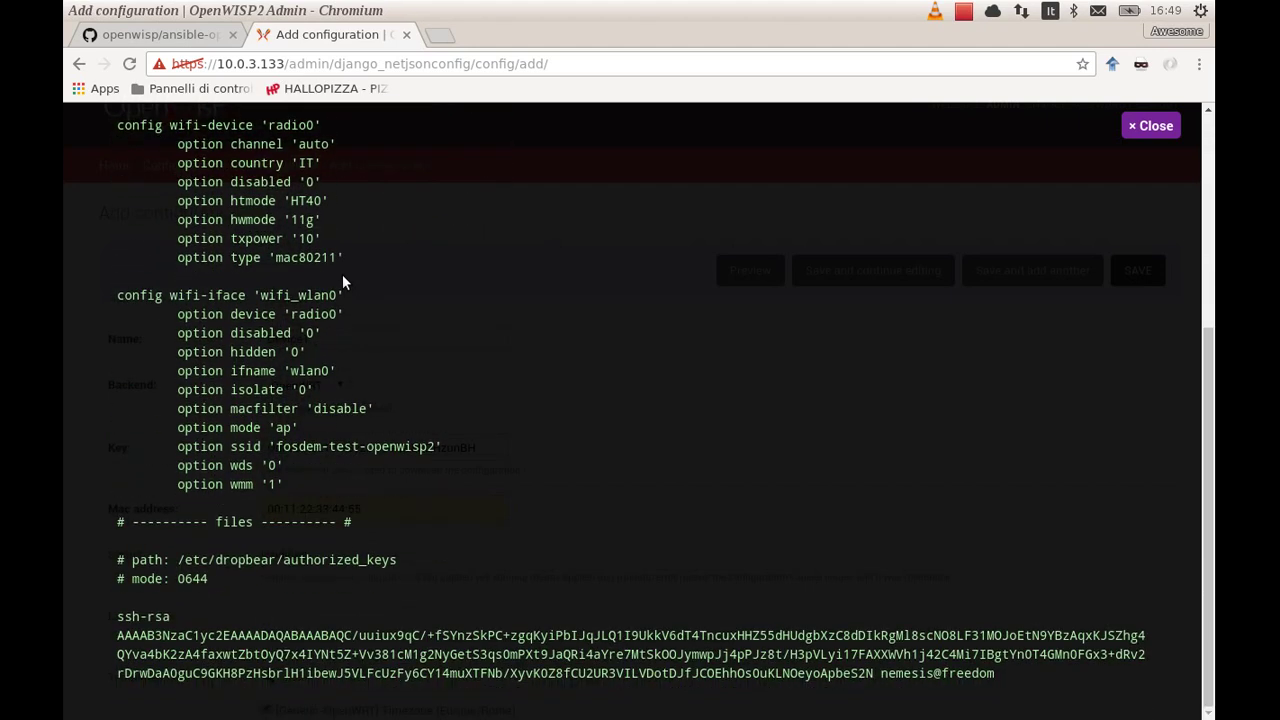
Save the Device1 configuration and download its Device1.tar.gz archive
key(Escape)
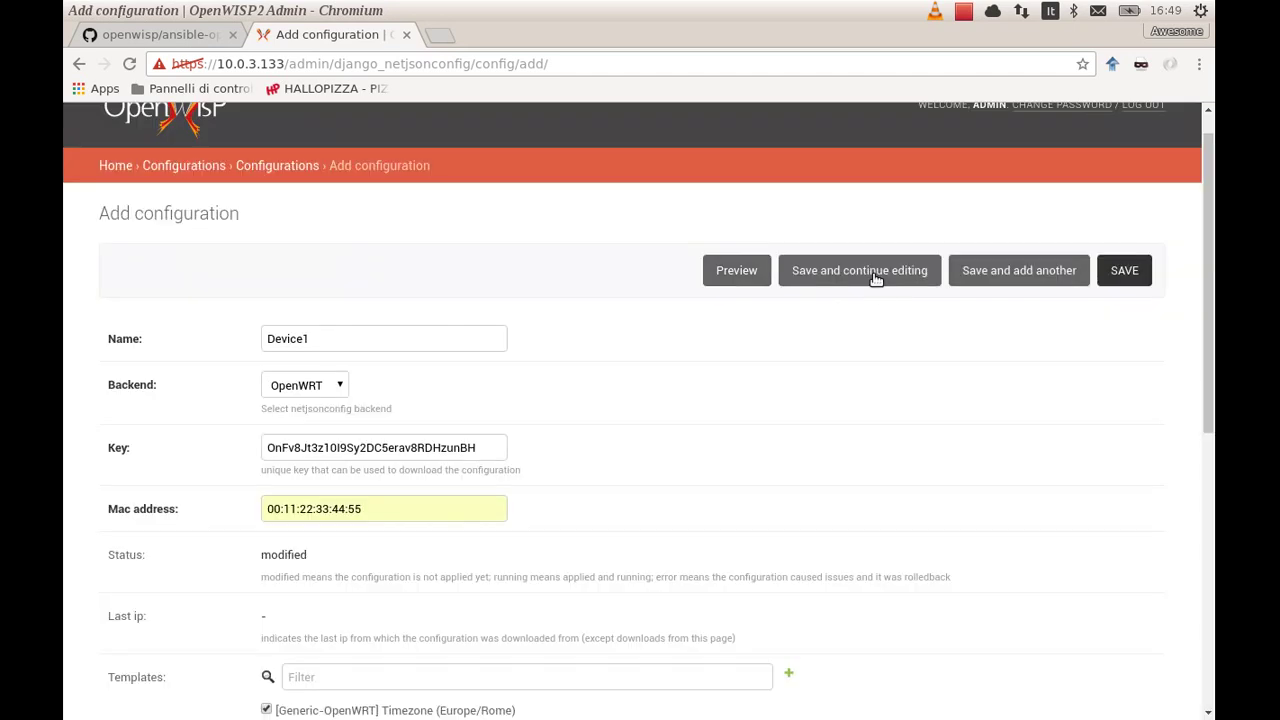
click(875, 279)
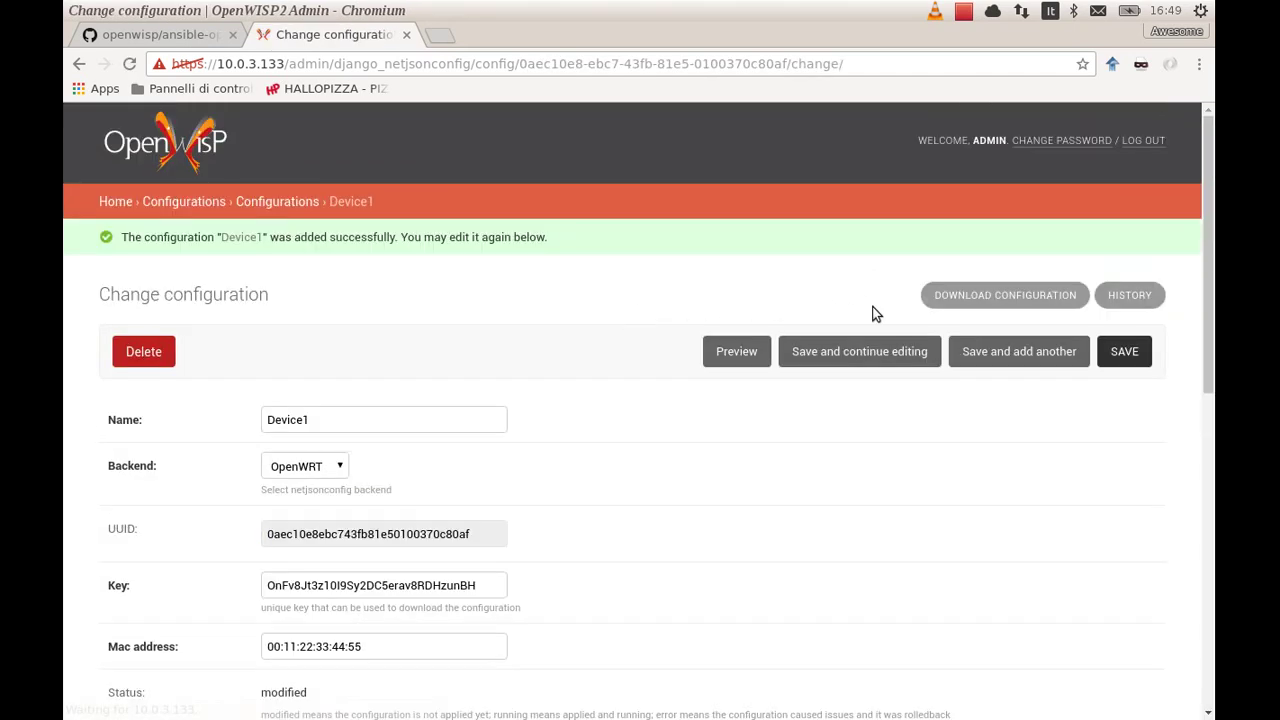
click(955, 303)
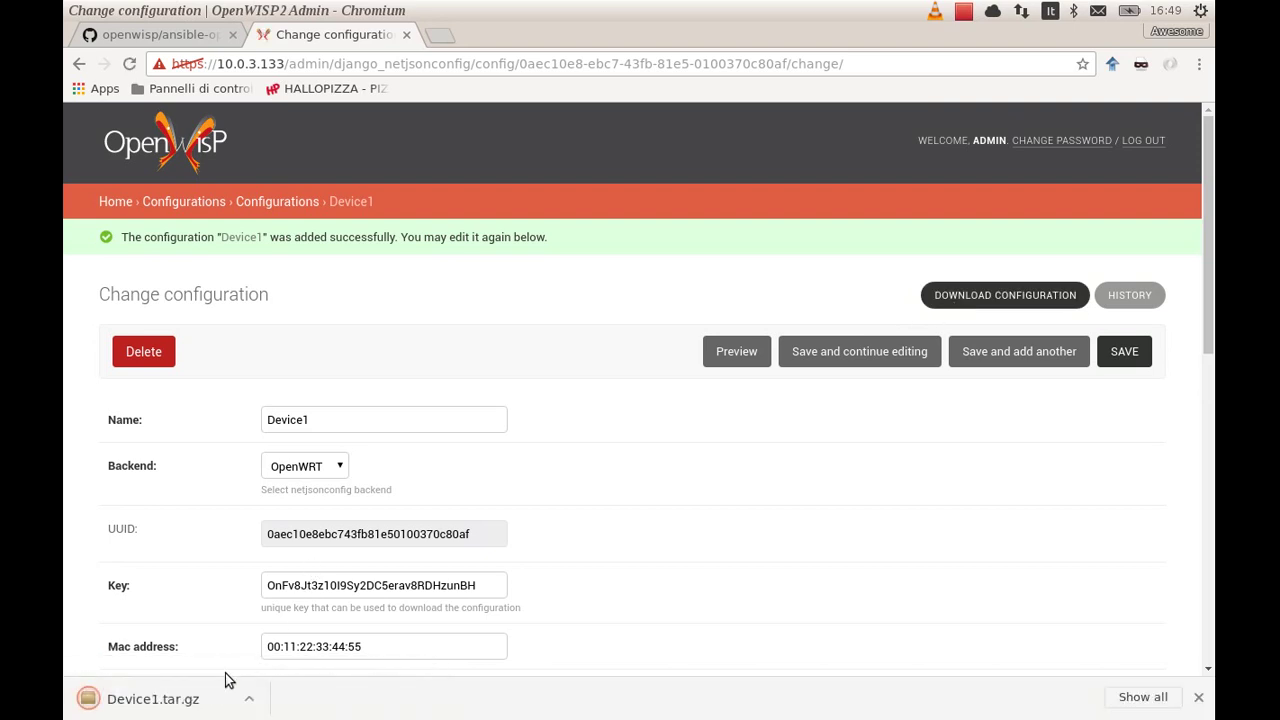
Open Device1.tar.gz in Archive Manager and browse its etc/config and etc/dropbear folders
click(190, 700)
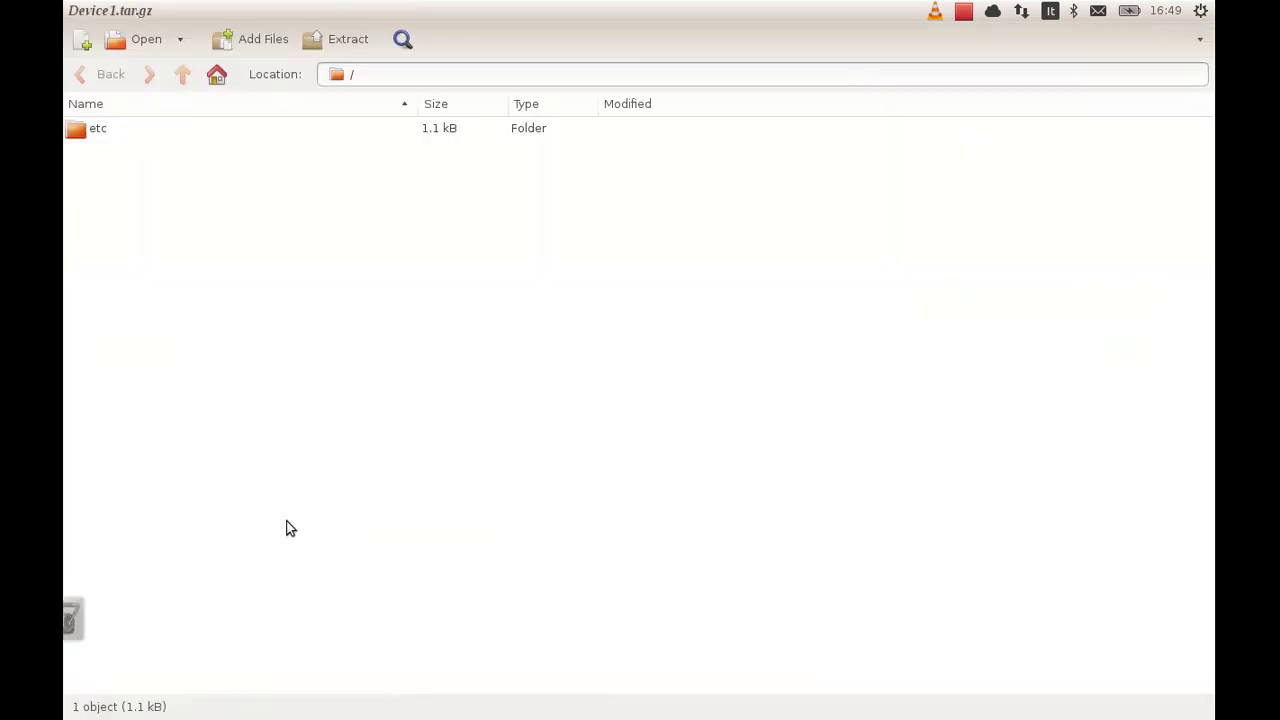
double_click(92, 130)
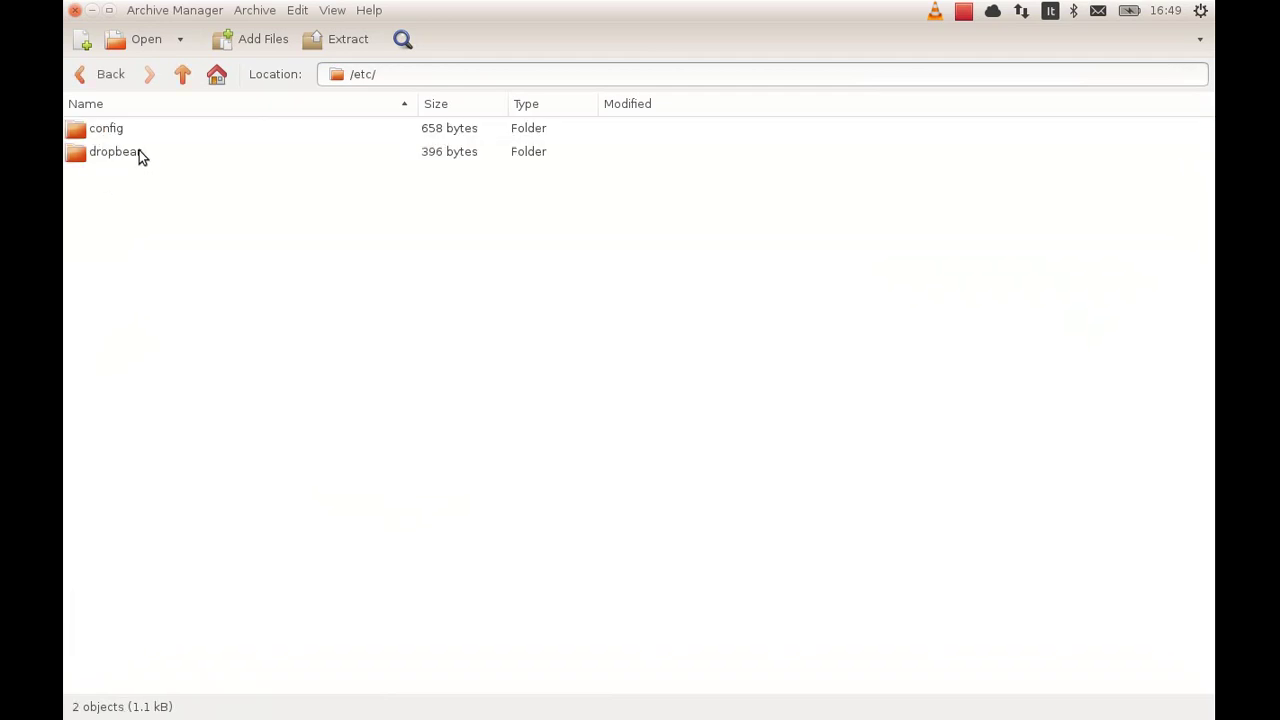
double_click(121, 134)
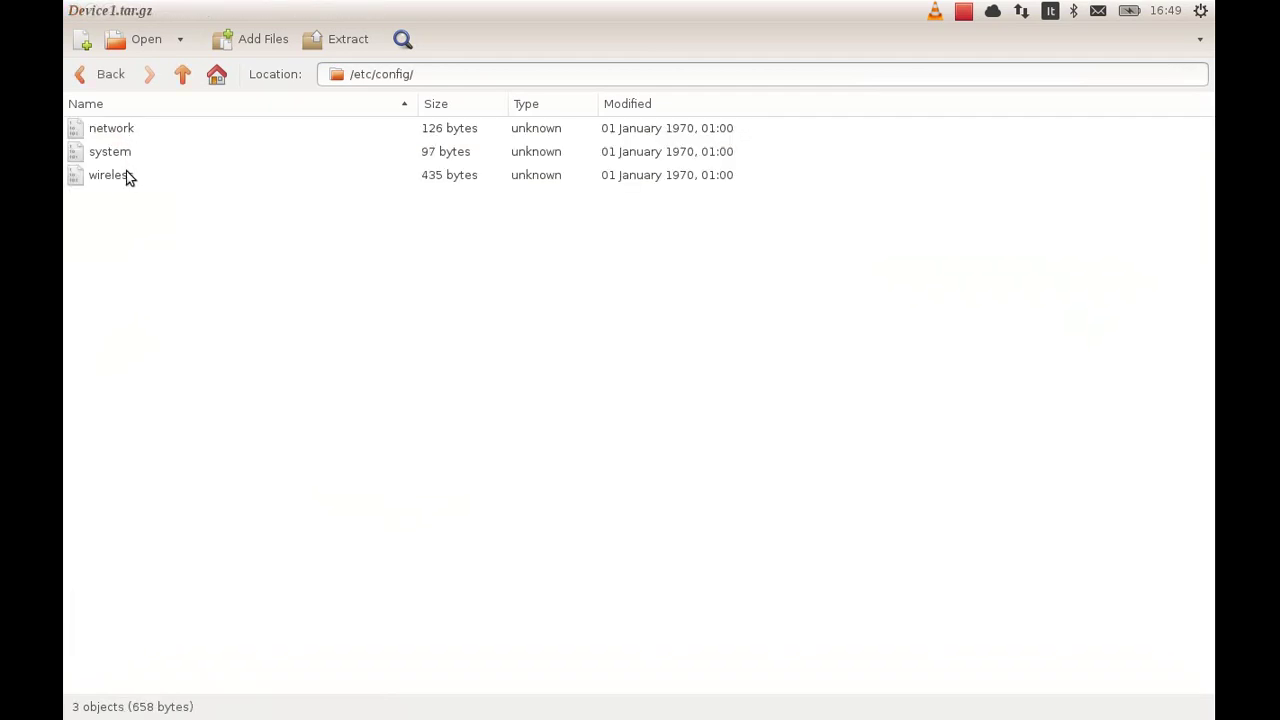
click(95, 79)
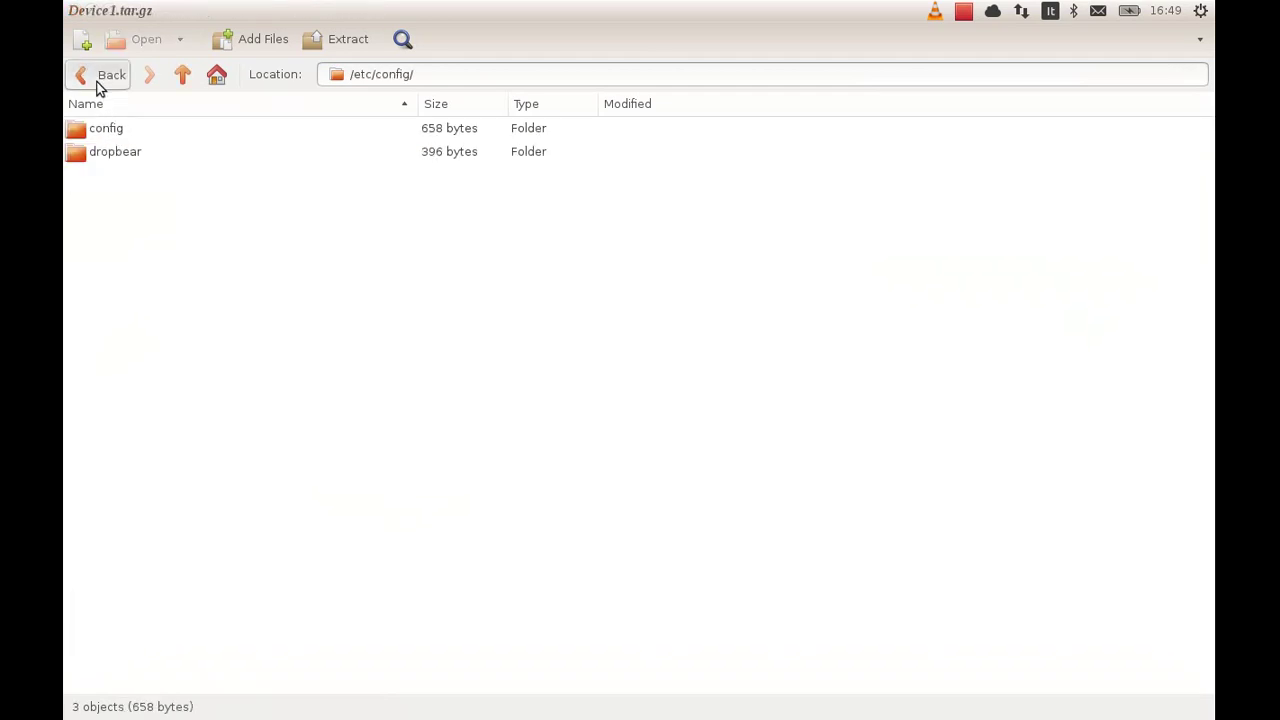
click(114, 153)
double_click(113, 153)
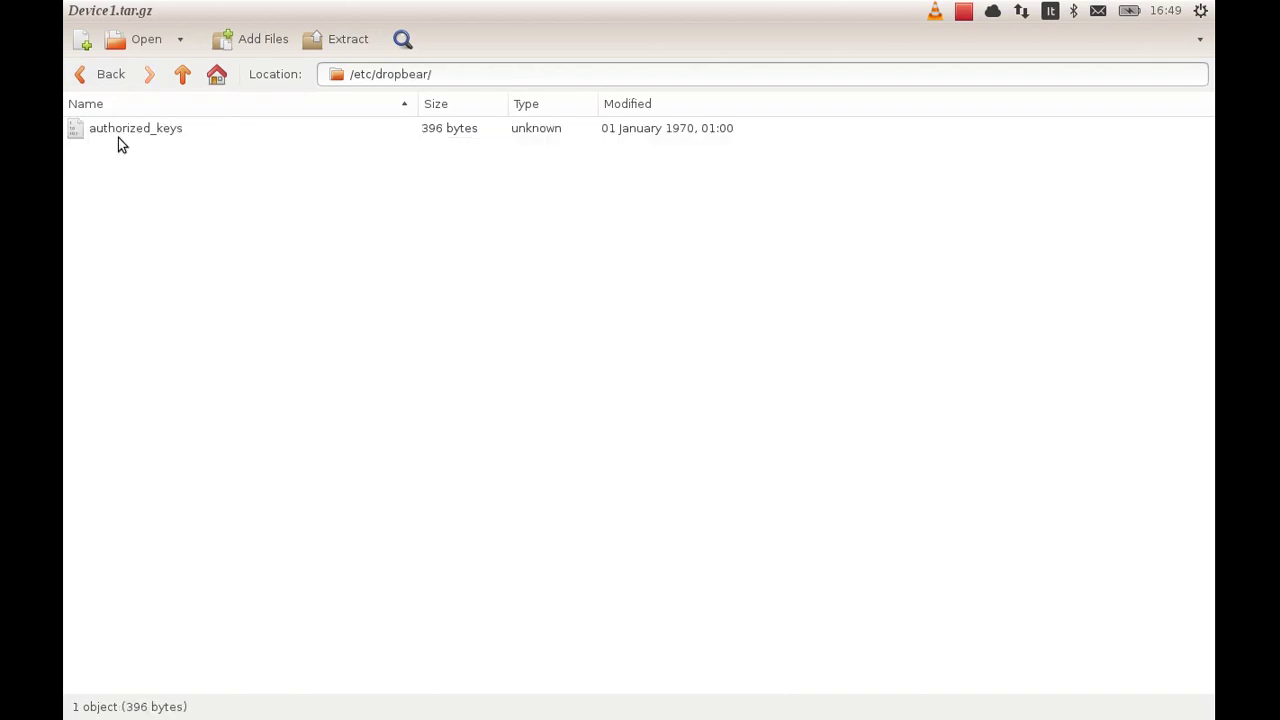
click(82, 77)
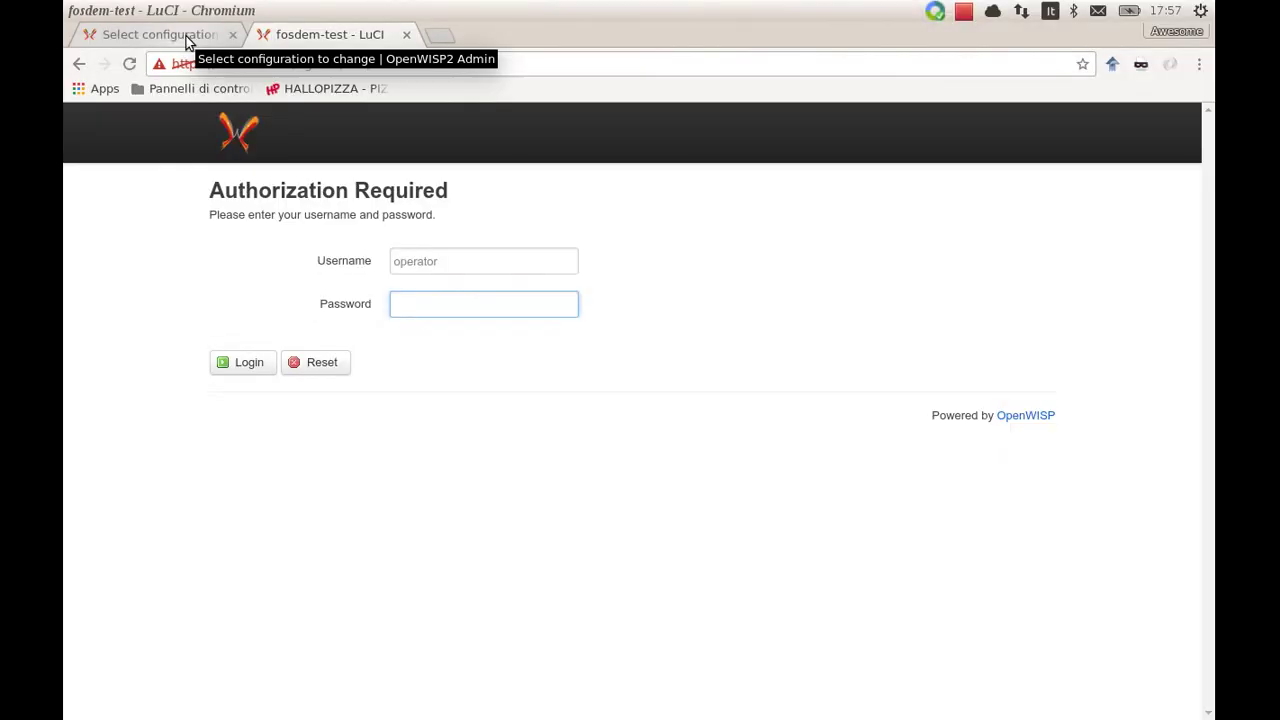
click(186, 37)
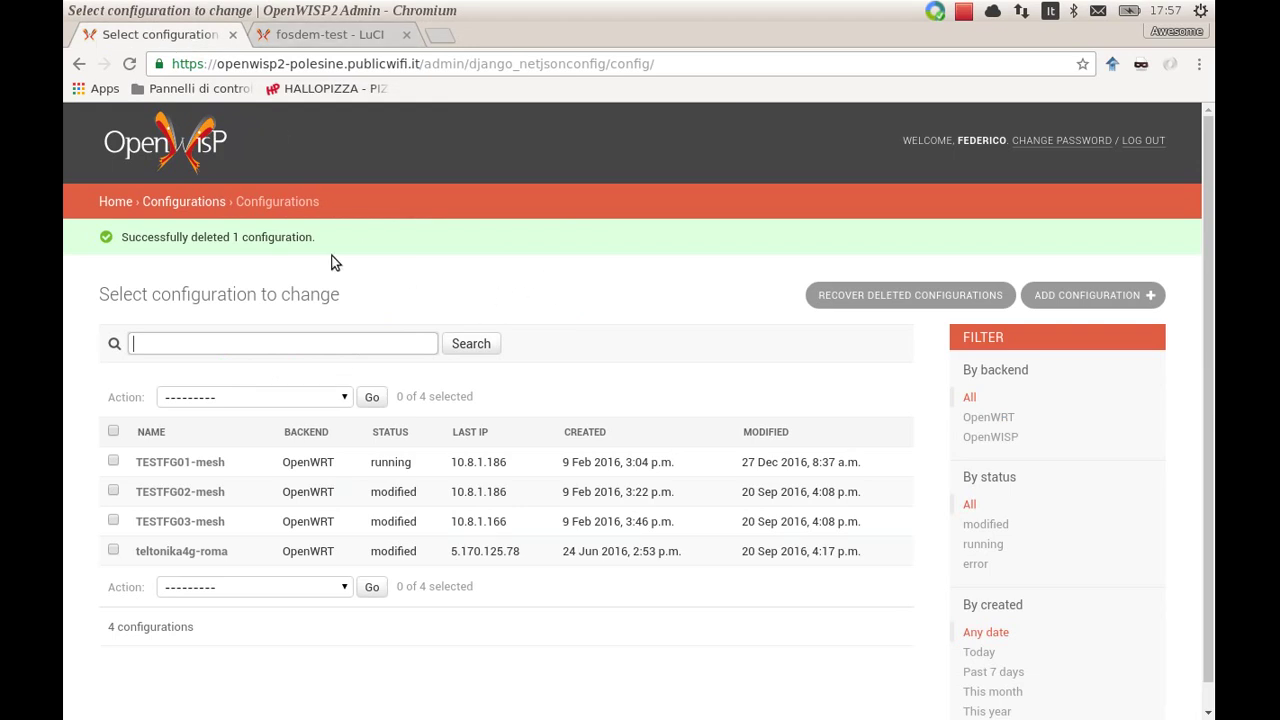
click(180, 201)
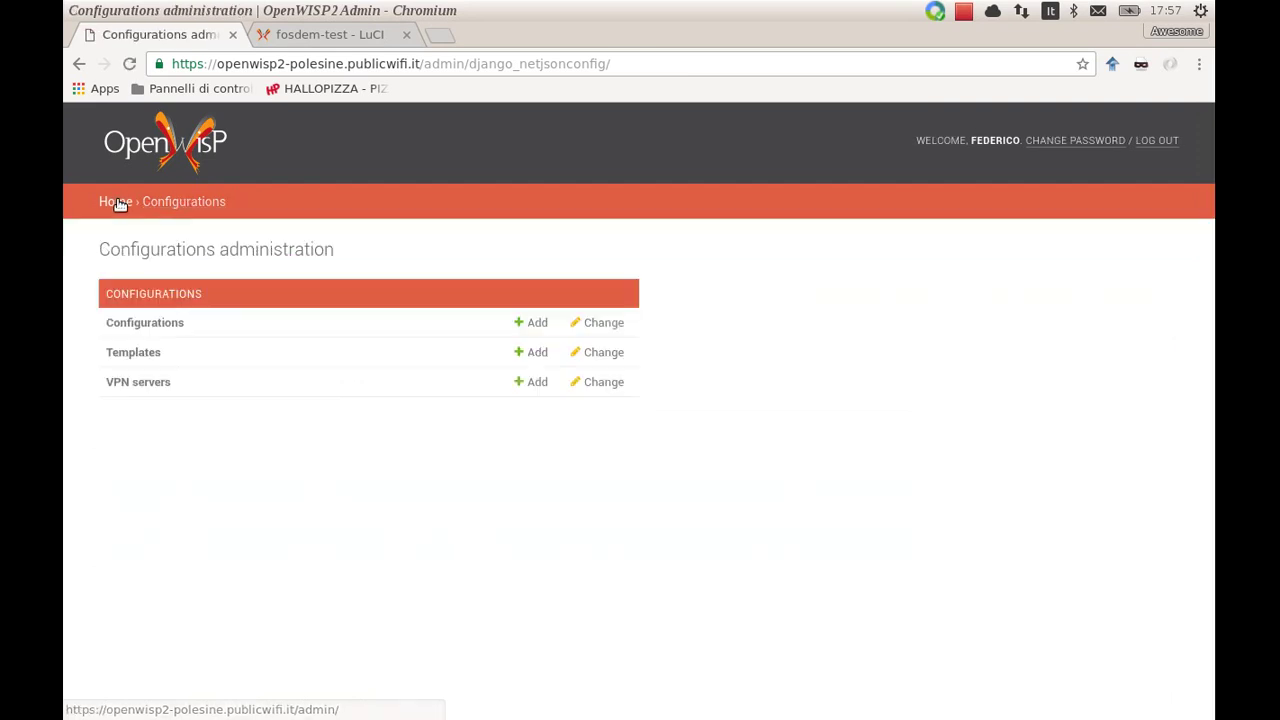
click(143, 356)
scroll(288, 424, down, 2)
scroll(288, 424, up, 2)
click(172, 203)
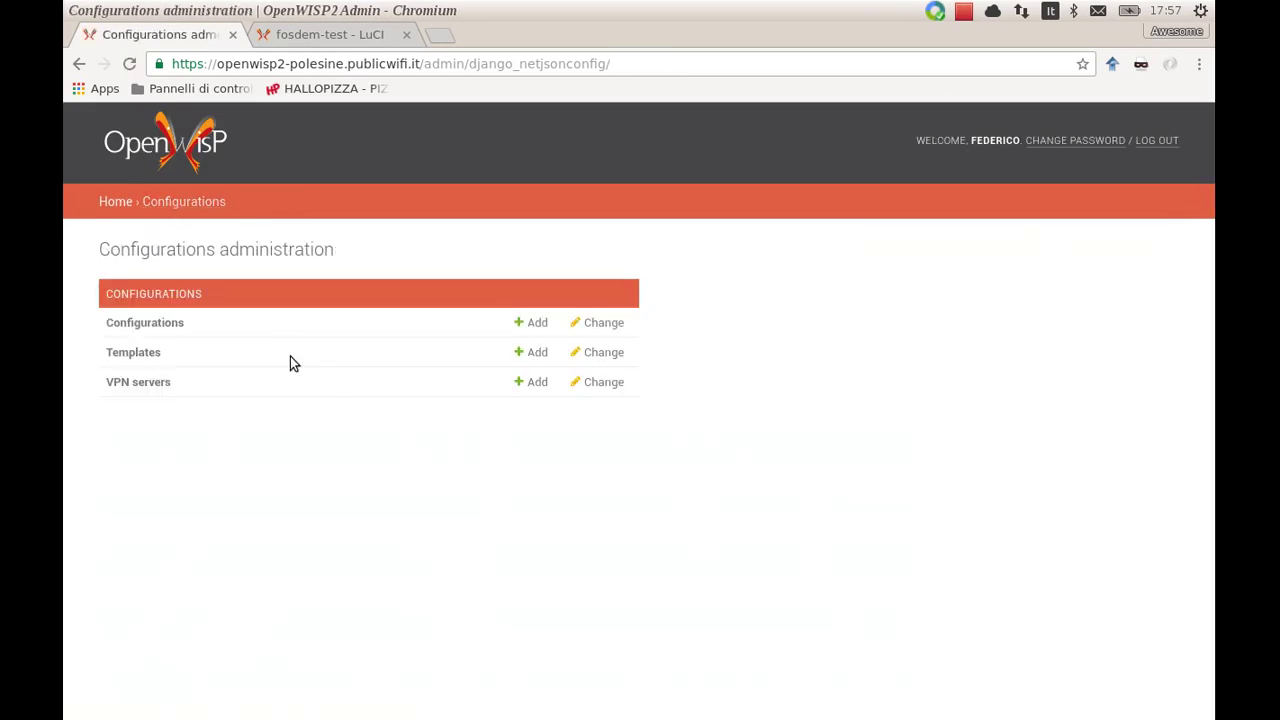
click(174, 324)
Log in to the router's LuCI interface and open the Network setup page
click(349, 35)
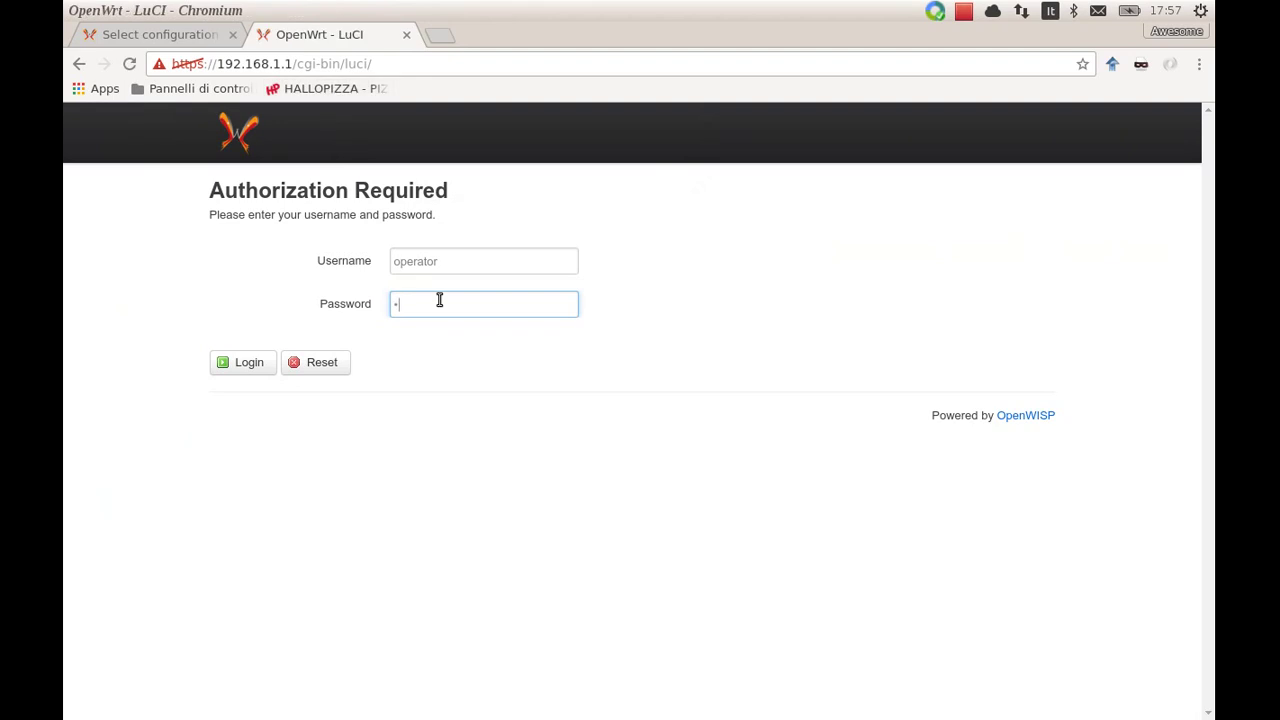
key(Return)
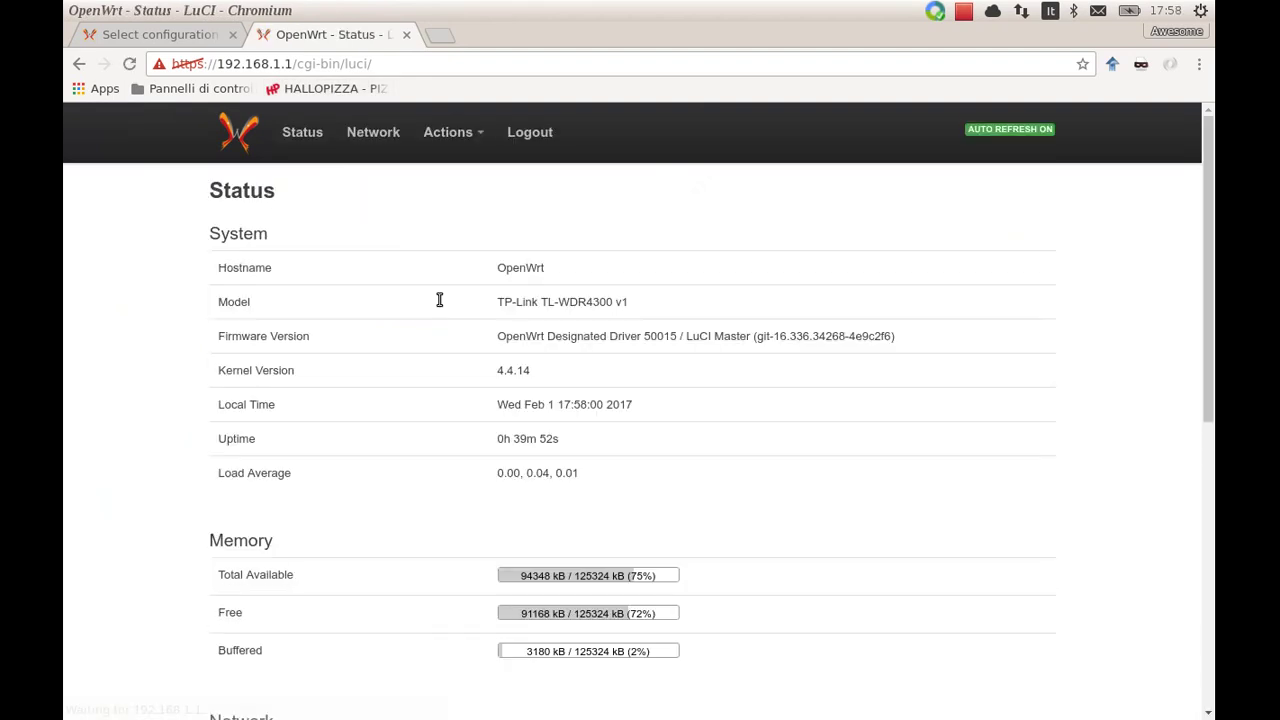
click(372, 139)
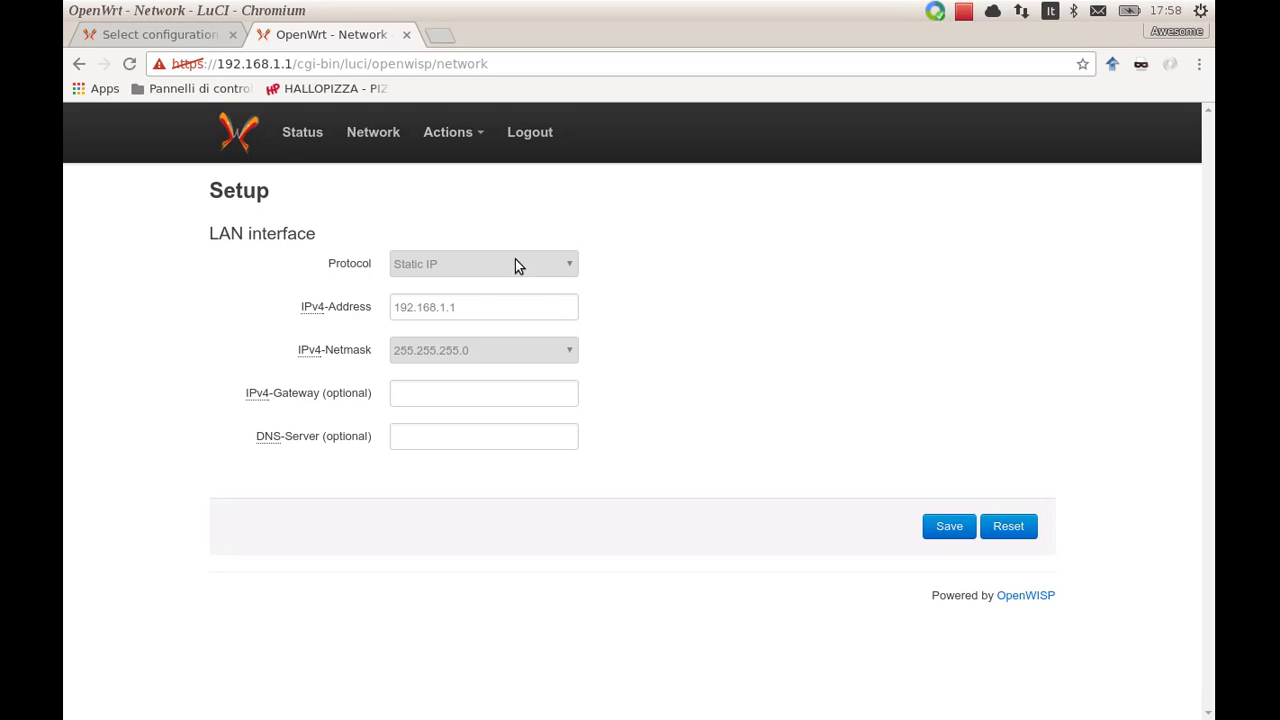
Switch the LAN interface protocol to DHCP client and save the change
click(517, 264)
click(510, 295)
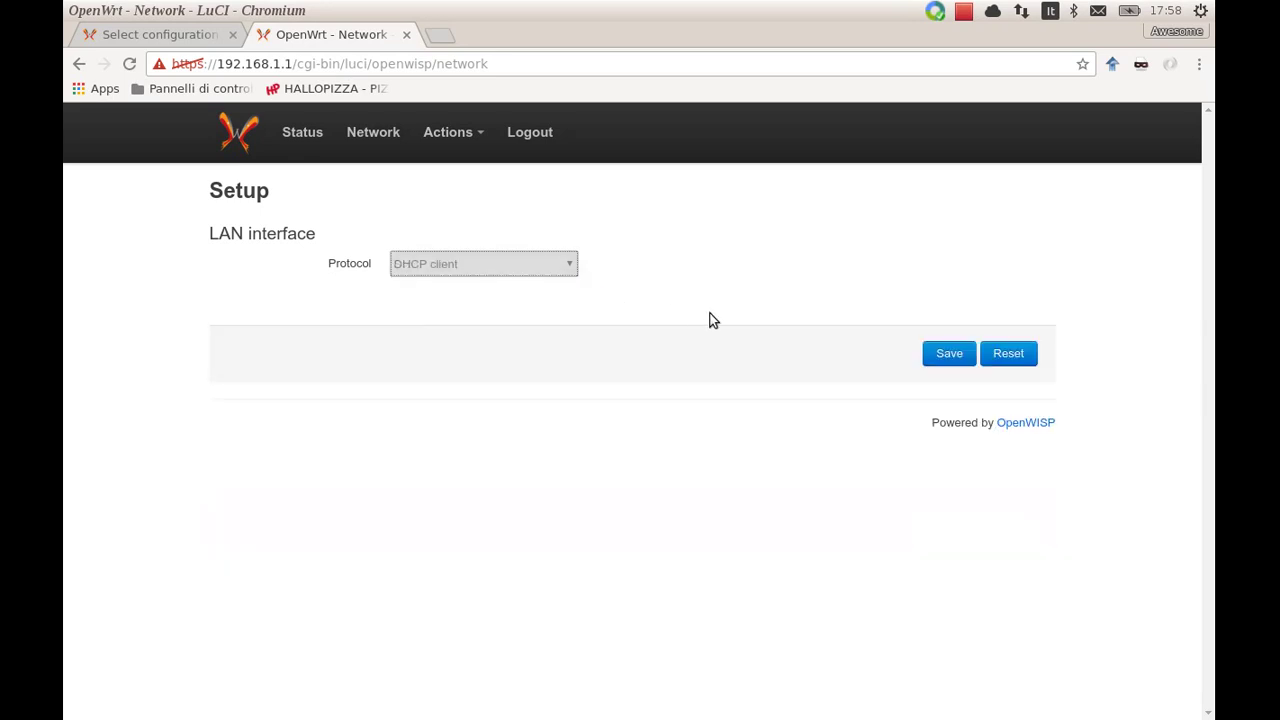
click(946, 355)
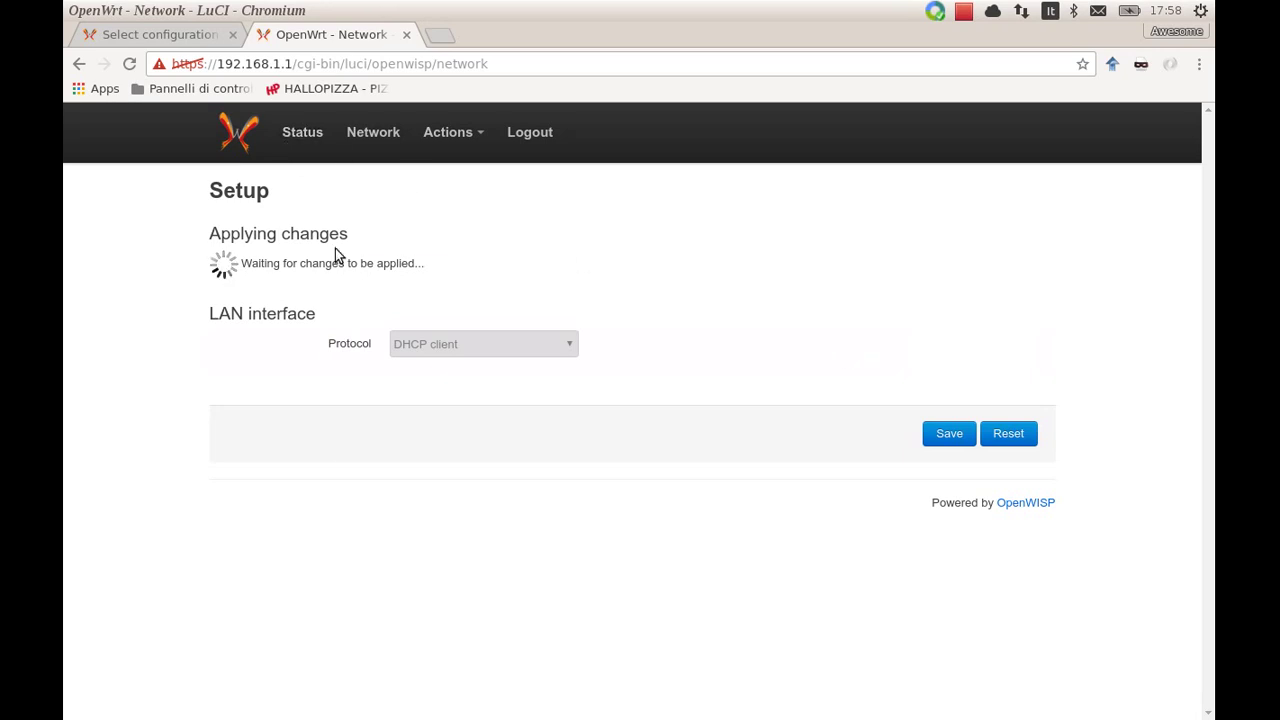
key(alt+Tab)
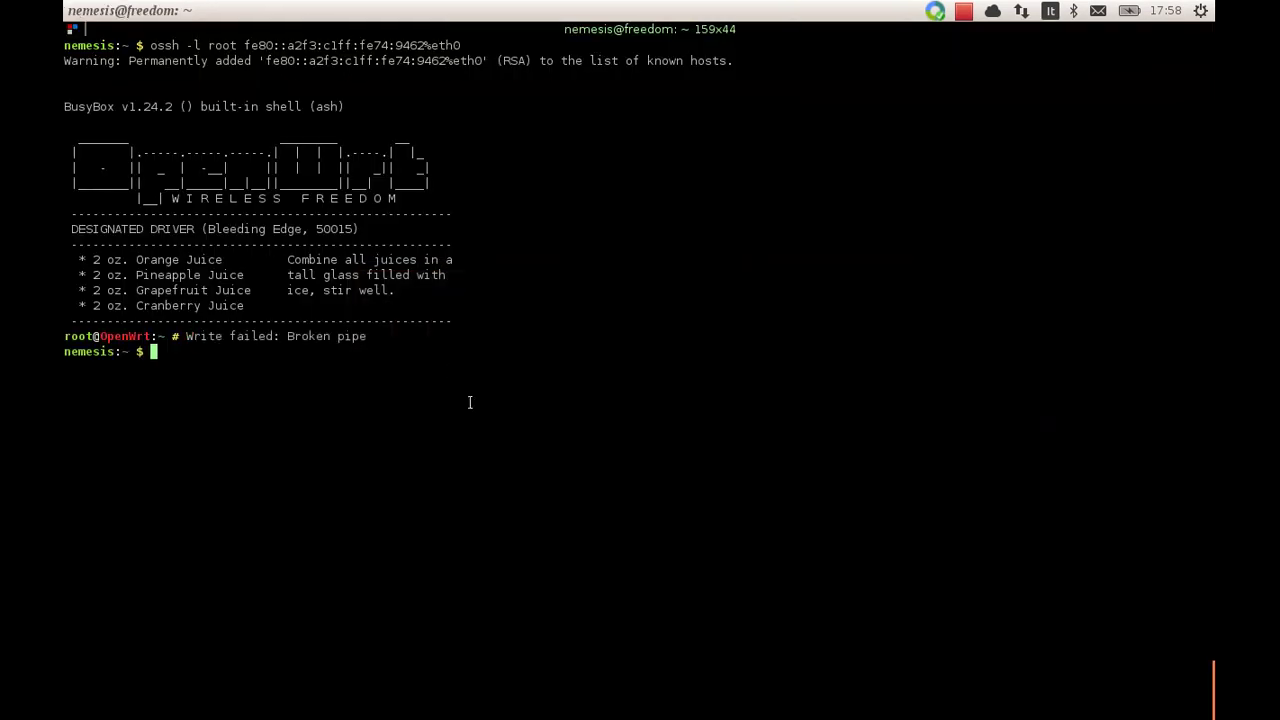
Reconnect over SSH, run 'ifconfig br-lan' and copy its address 10.8.2.136
key(Up)
key(Return)
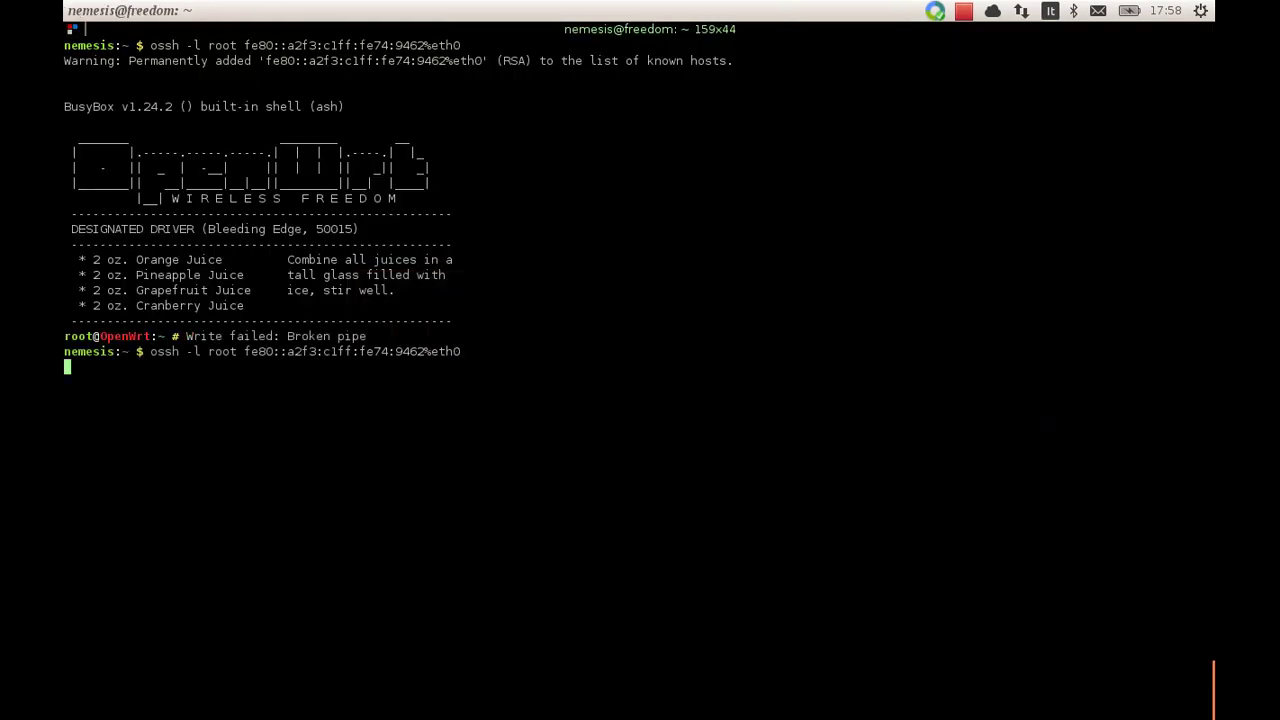
text(ifconfig br-lan)
key(Return)
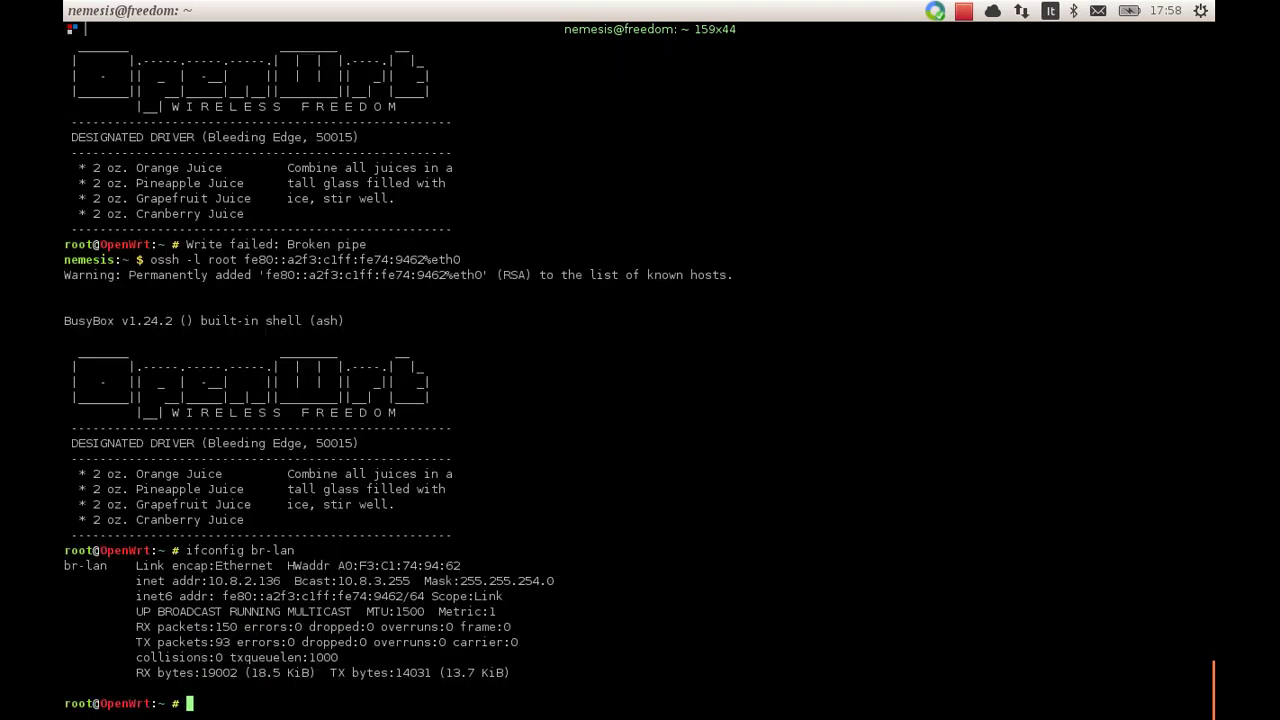
double_click(240, 580)
key(ctrl+c)
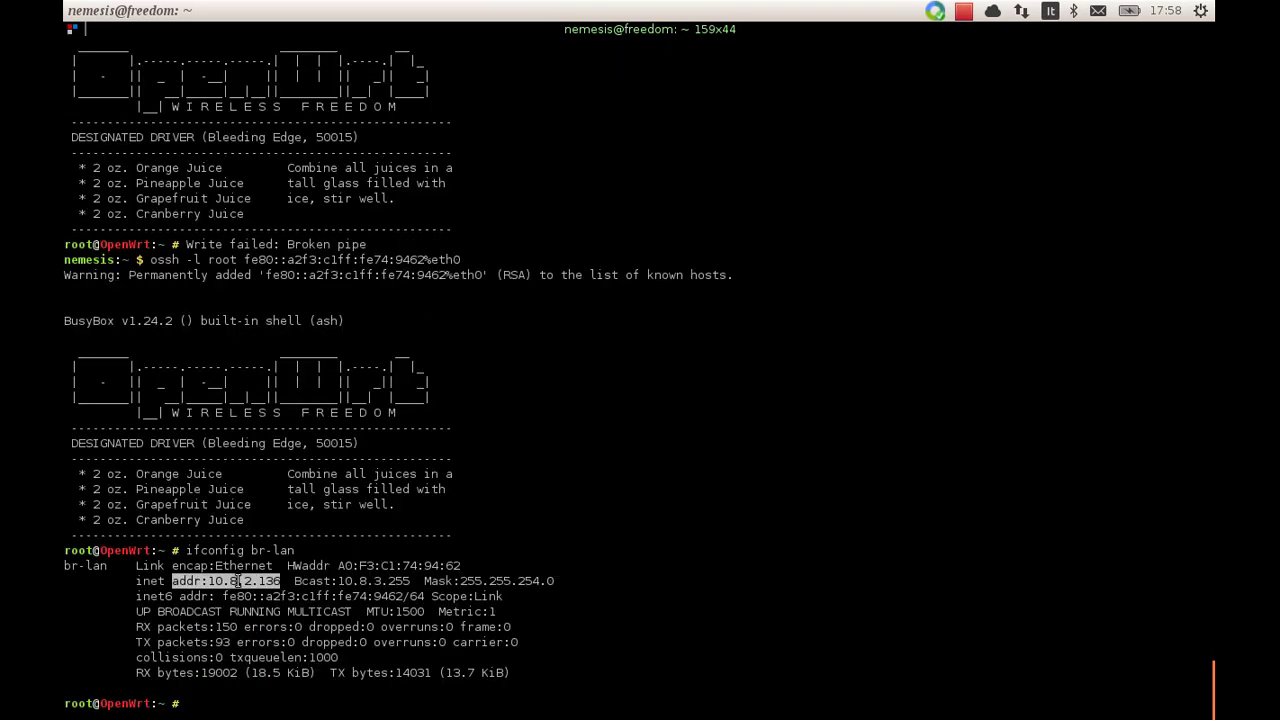
click(268, 598)
Follow the router's system log live with 'logread -f'
text(logread -f)
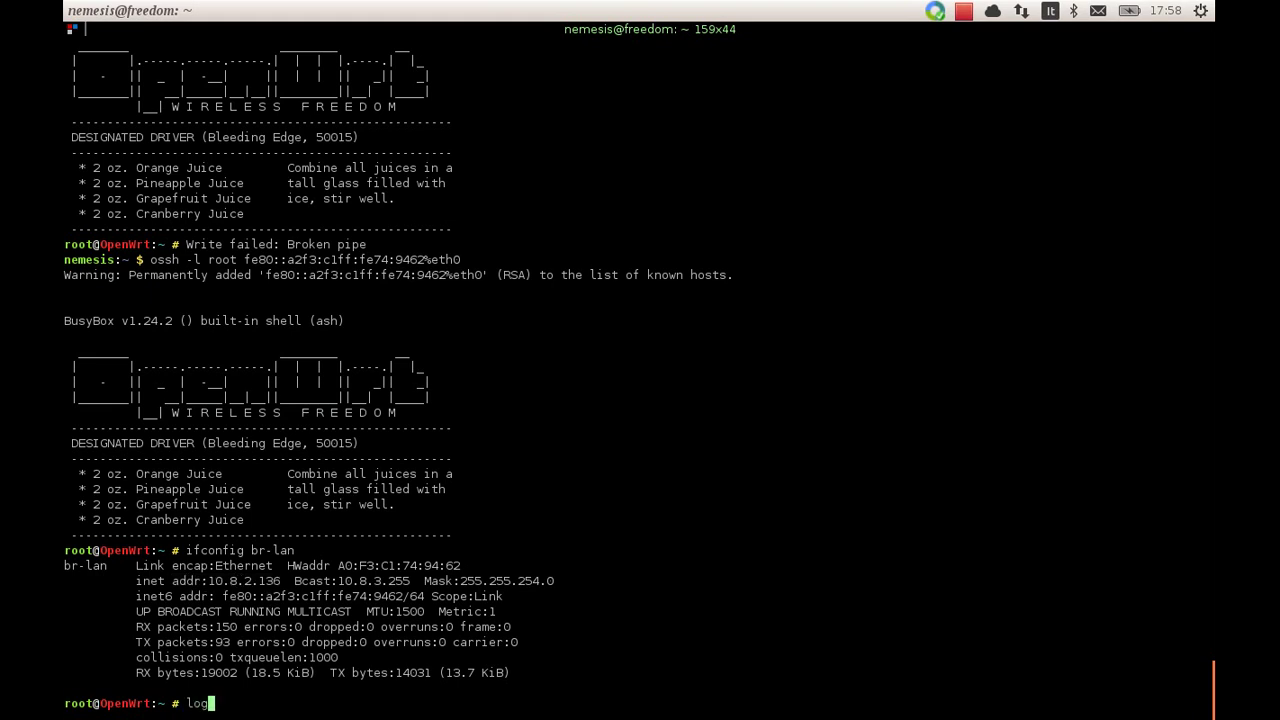
key(Return)
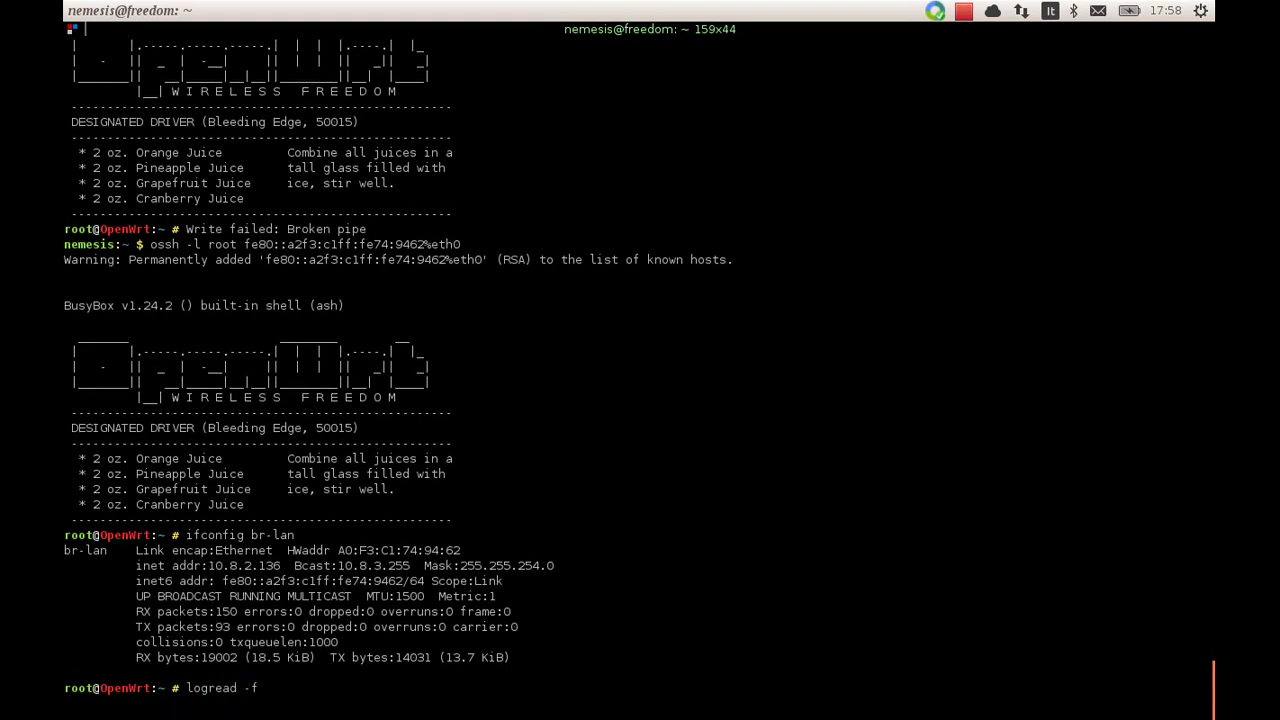
key(Return)
key(Return)
key(Return)
key(Return)
key(Return)
key(Return)
key(Return)
key(Return)
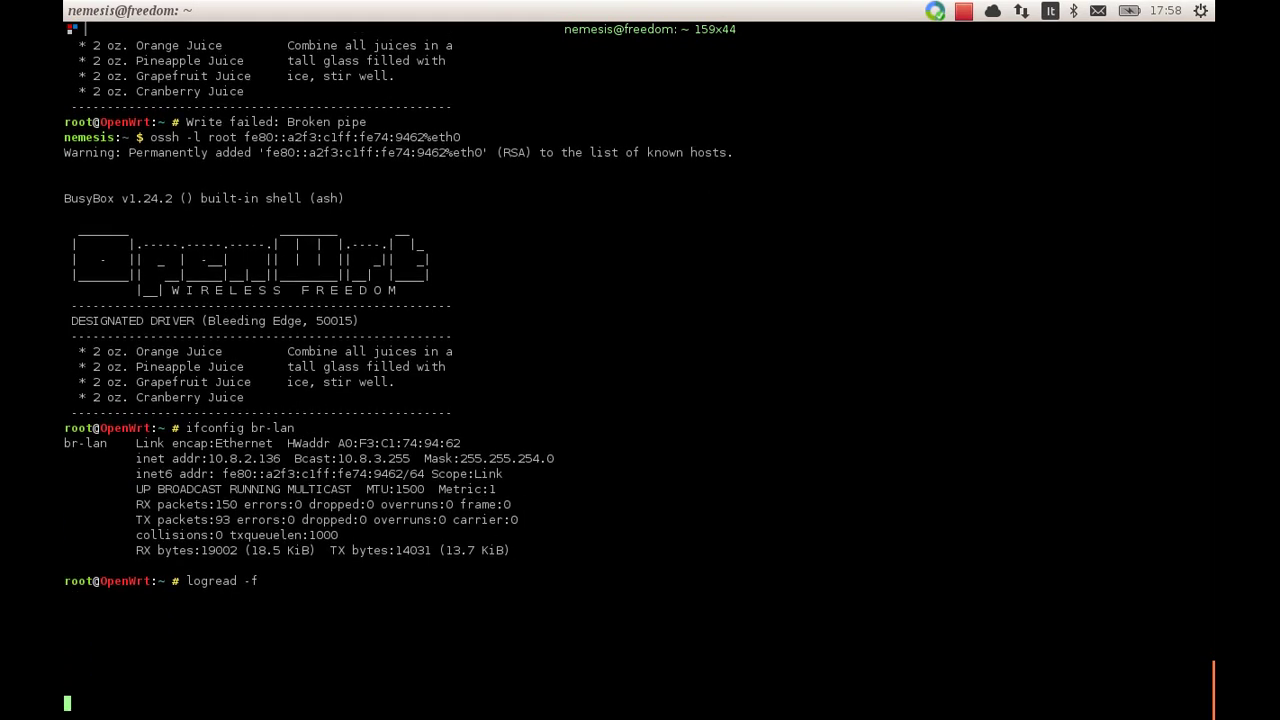
key(Return)
key(Return)
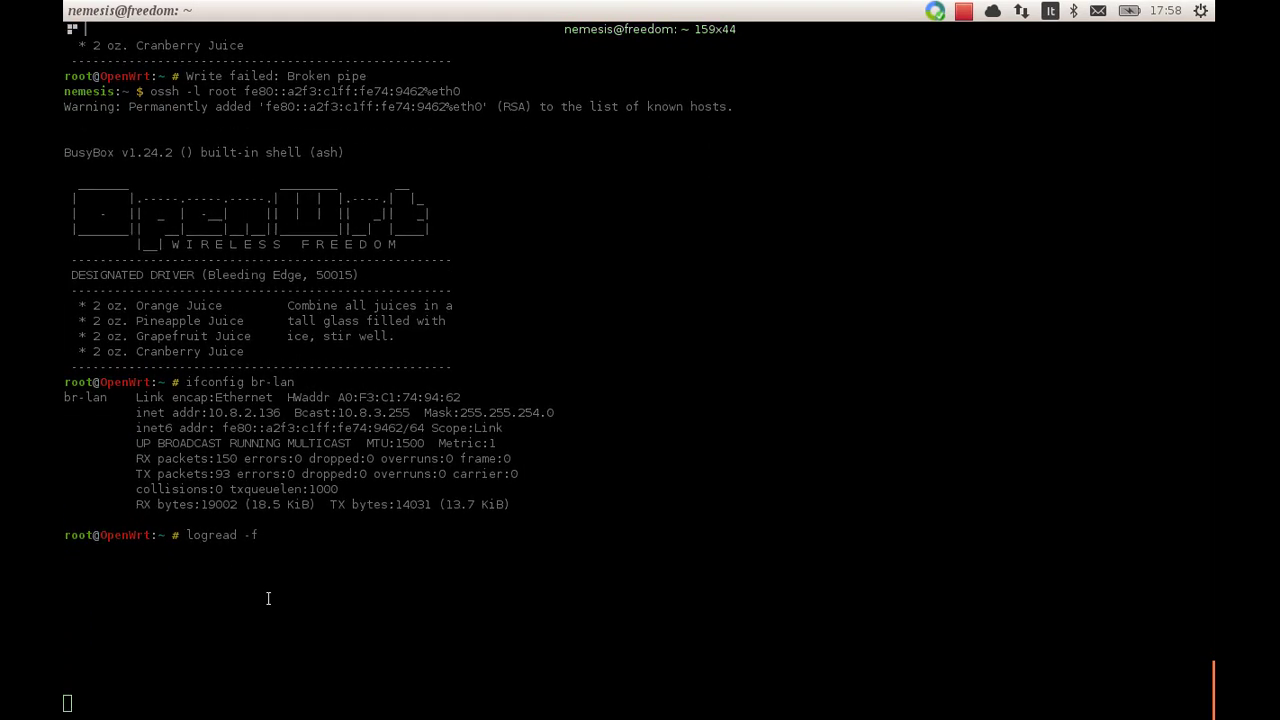
key(alt+Tab)
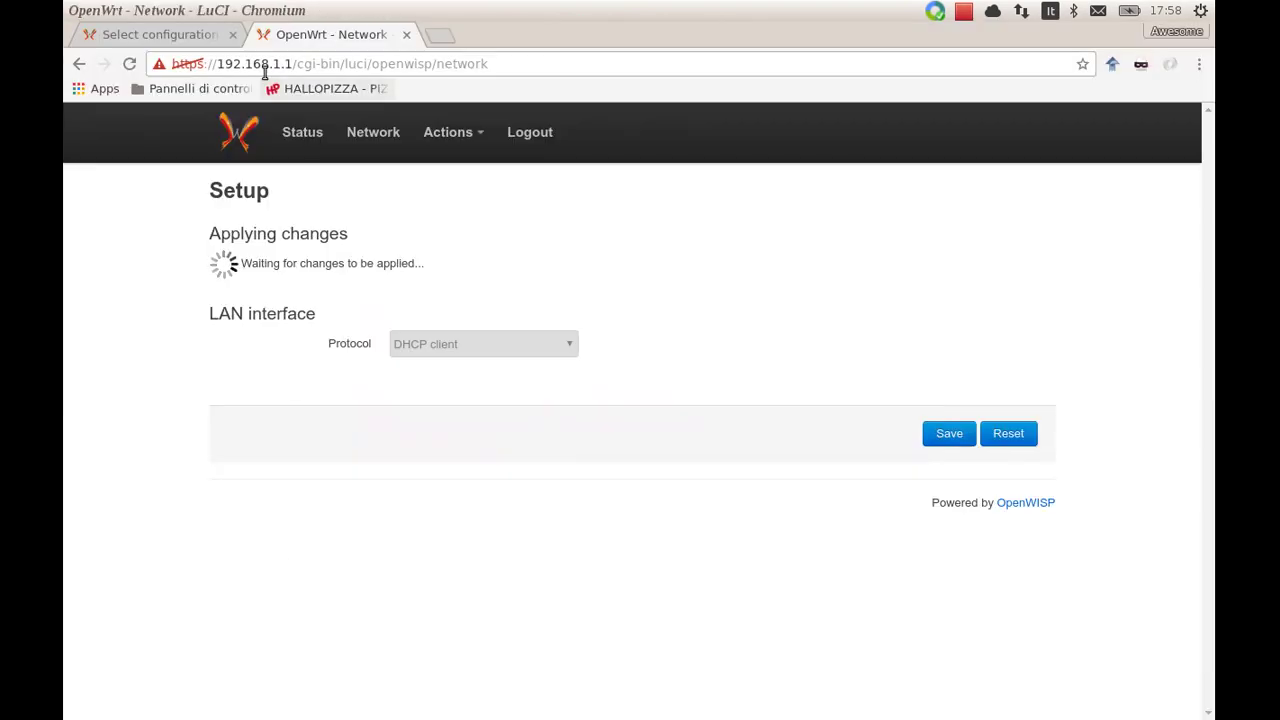
Load LuCI at 10.8.2.136 in the browser and log in with the router password
click(264, 63)
key(ctrl+v)
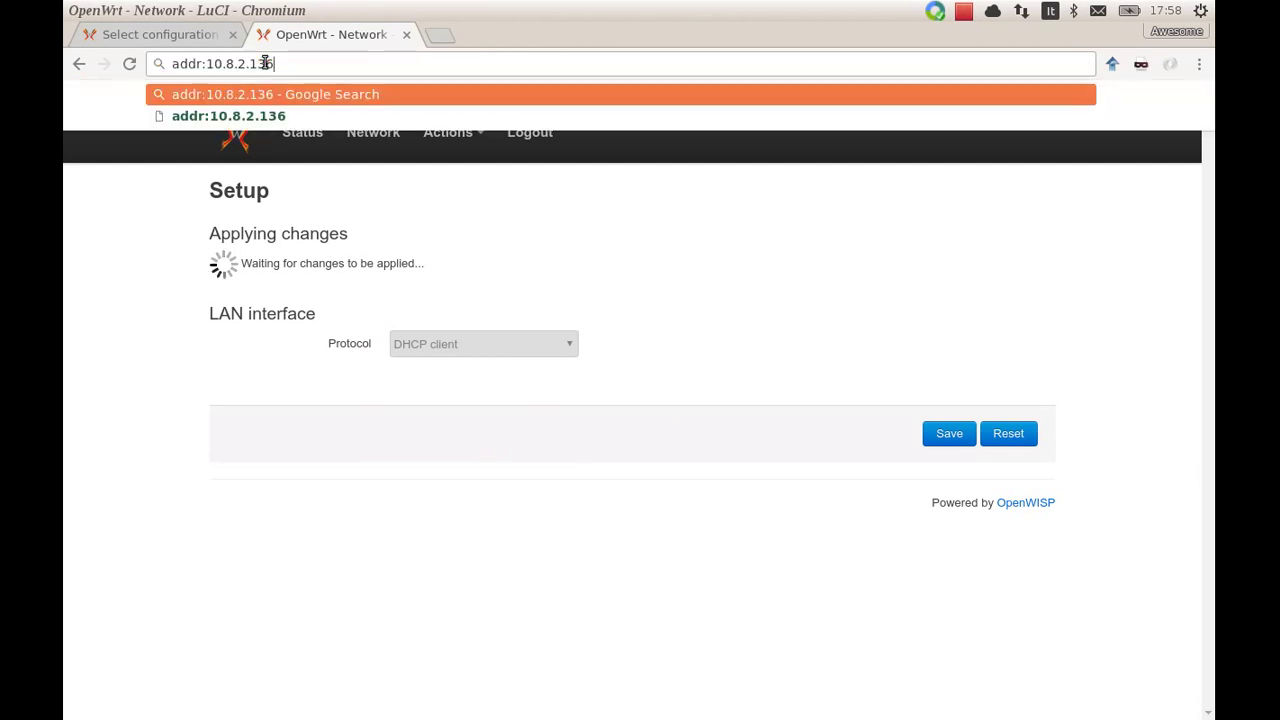
key(BackSpace)
key(BackSpace)
key(BackSpace)
key(BackSpace)
key(BackSpace)
key(Return)
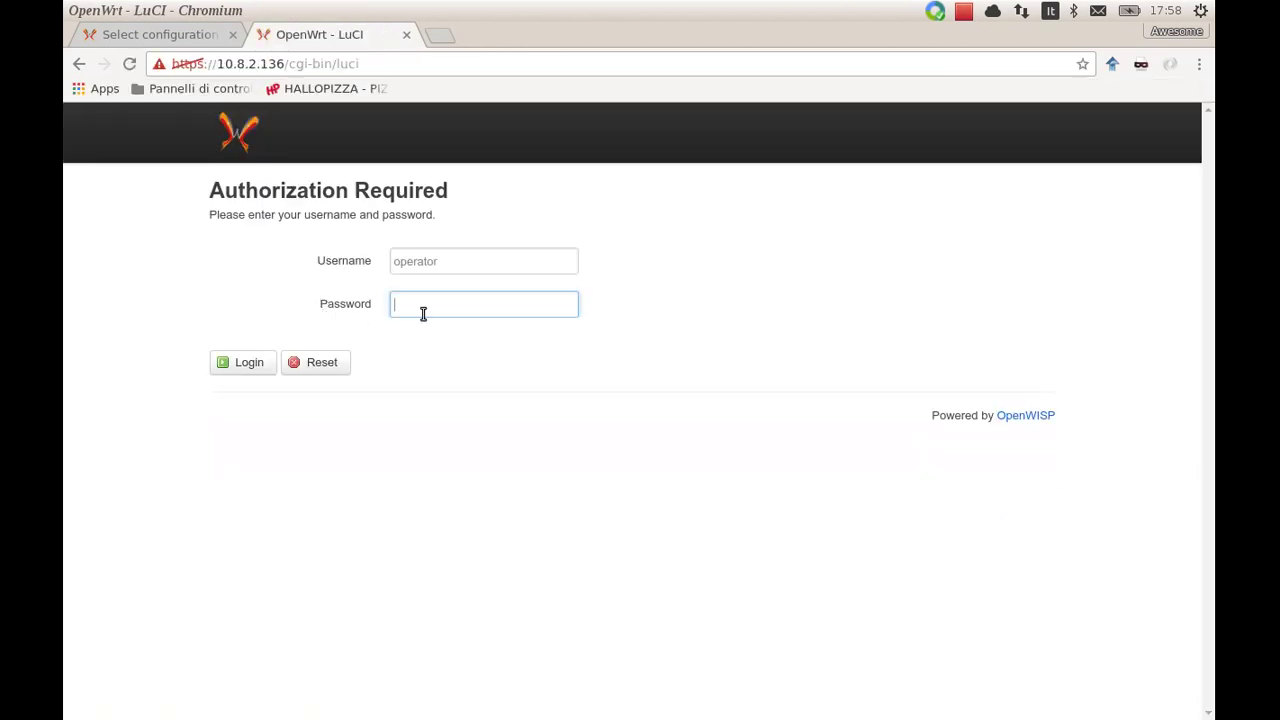
click(421, 310)
text(test)
key(Return)
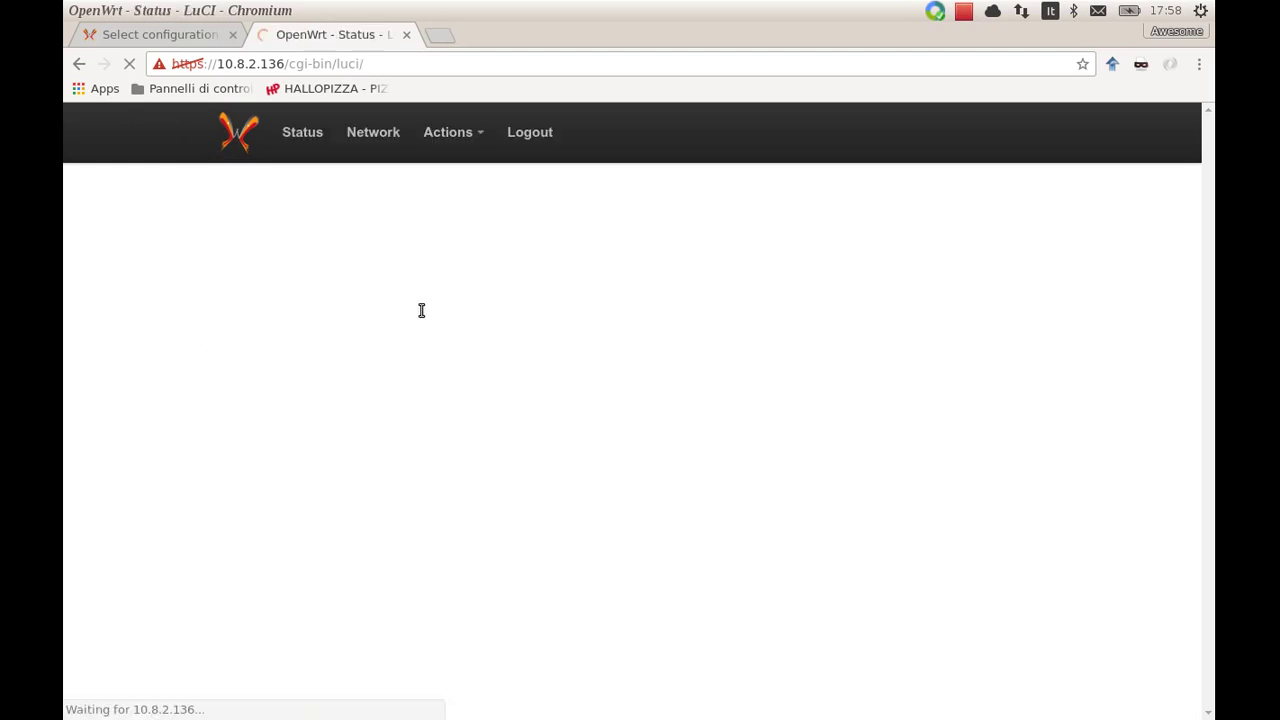
key(alt+Tab)
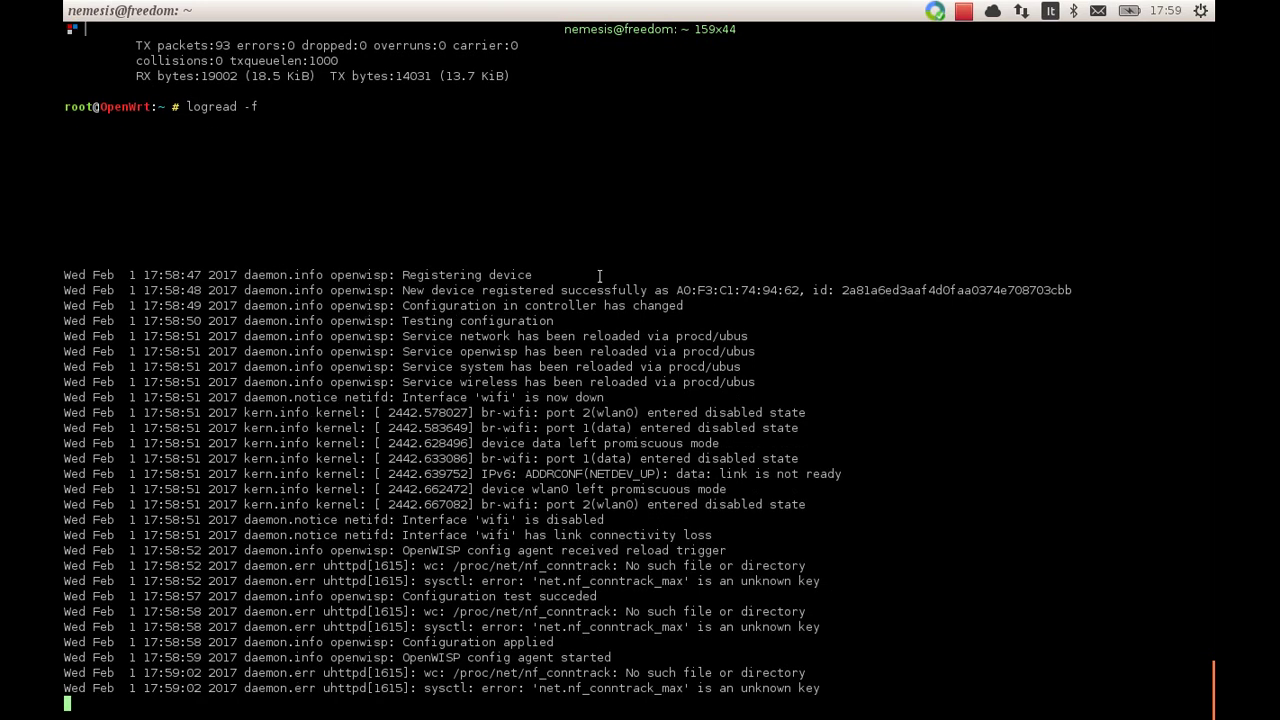
double_click(709, 292)
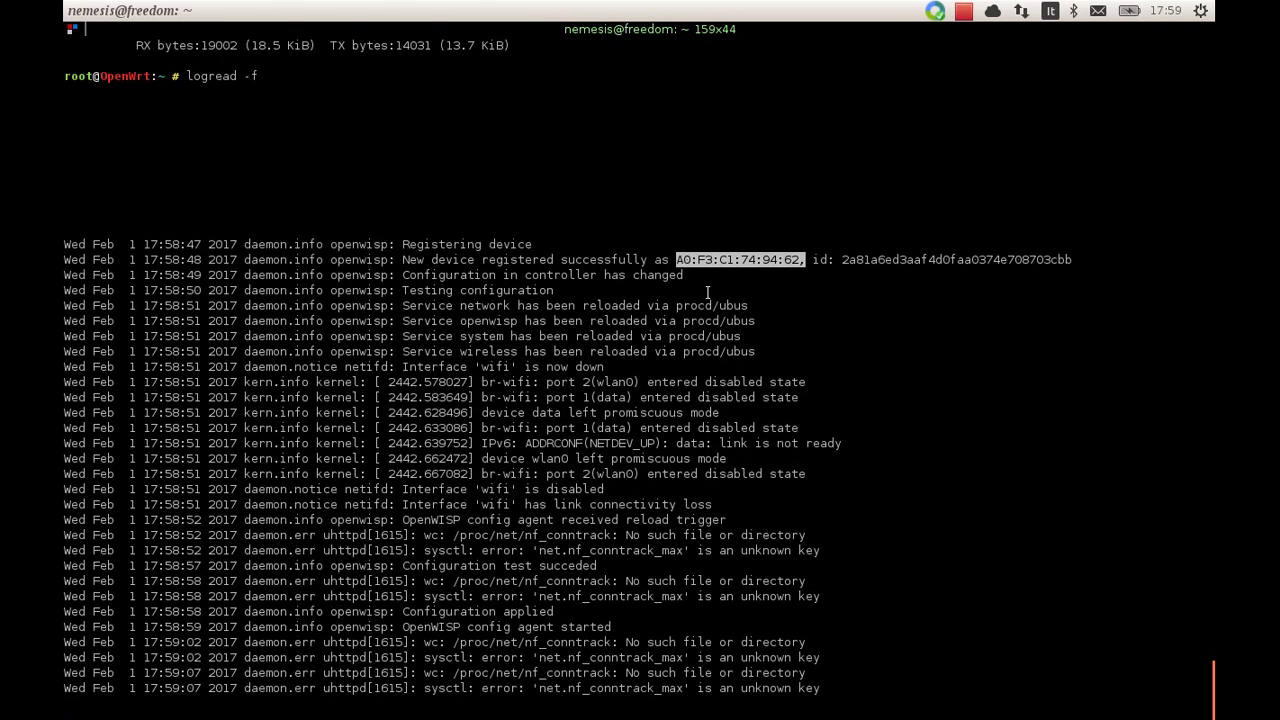
click(792, 260)
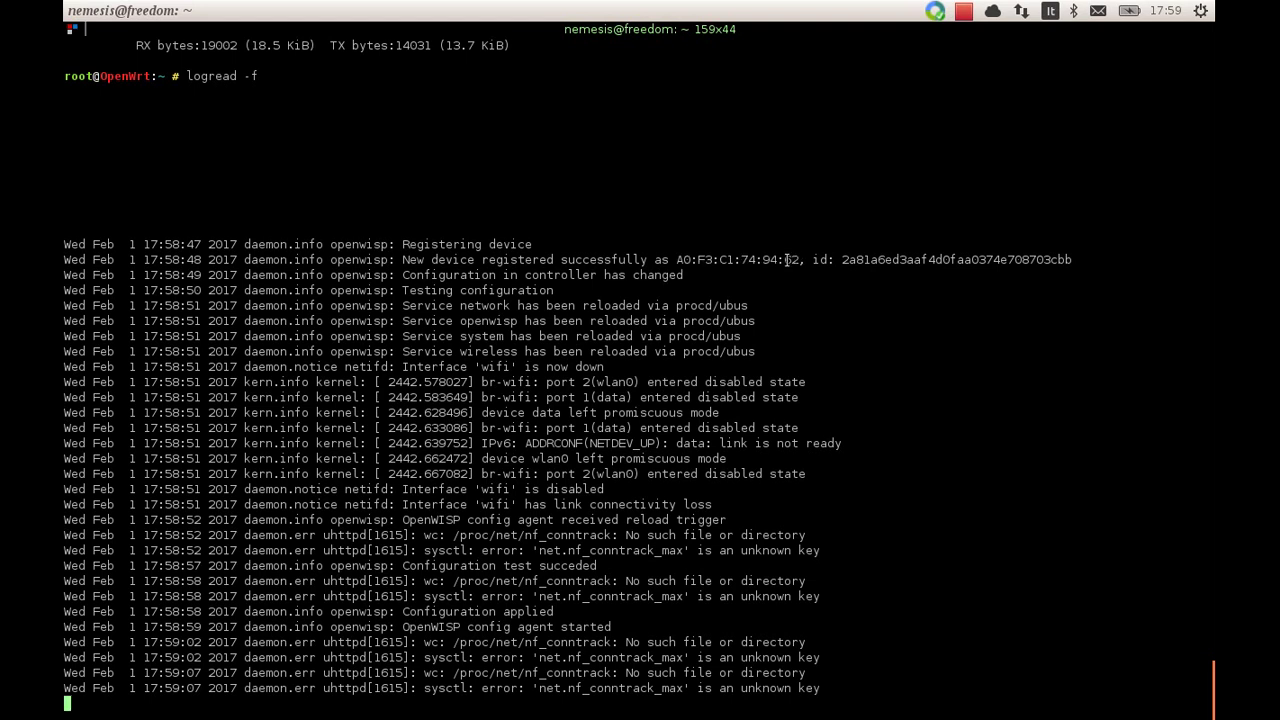
drag(796, 262, 677, 259)
double_click(873, 228)
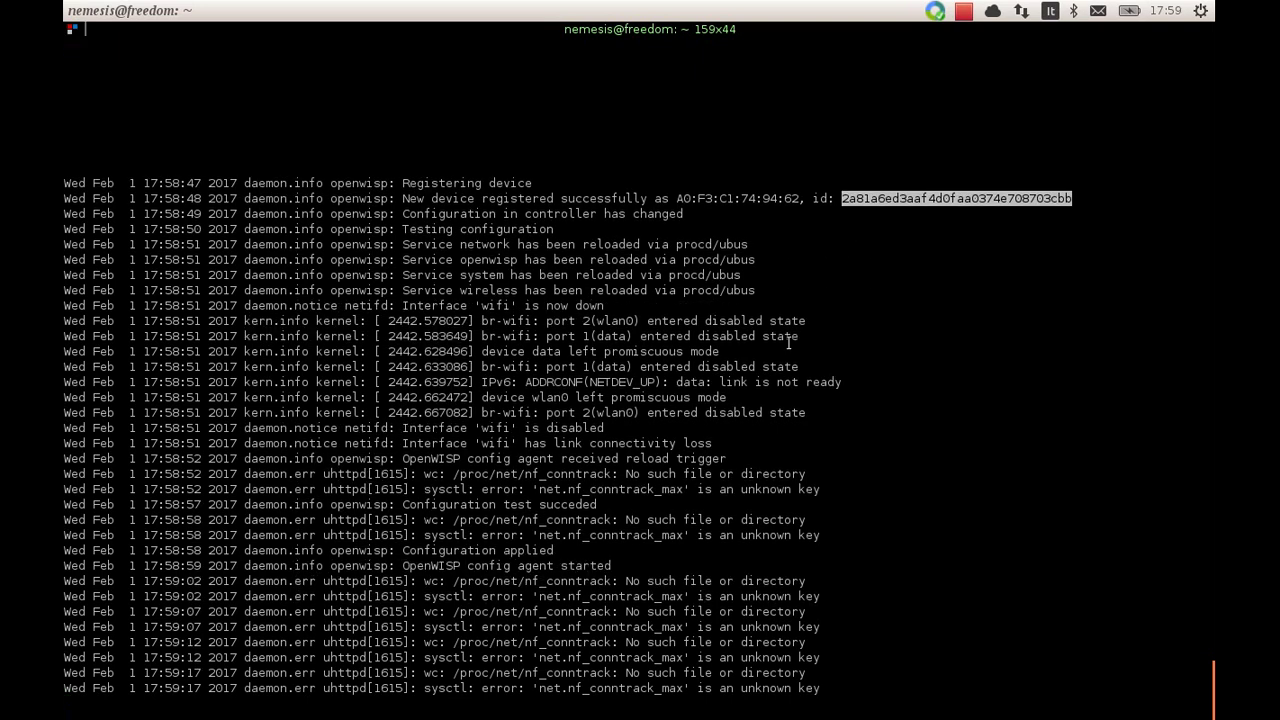
click(789, 343)
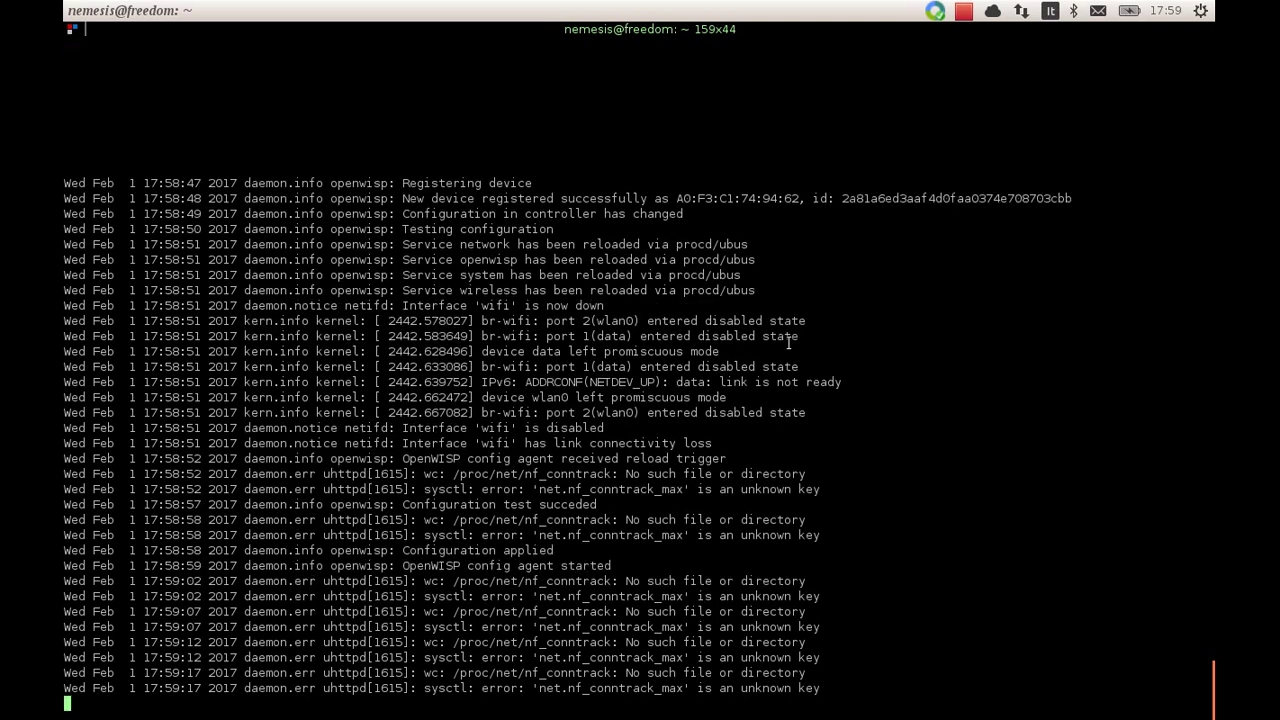
Stop following the log and open /etc/config/openwisp in vim
key(ctrl+c)
text(vim /etc/co)
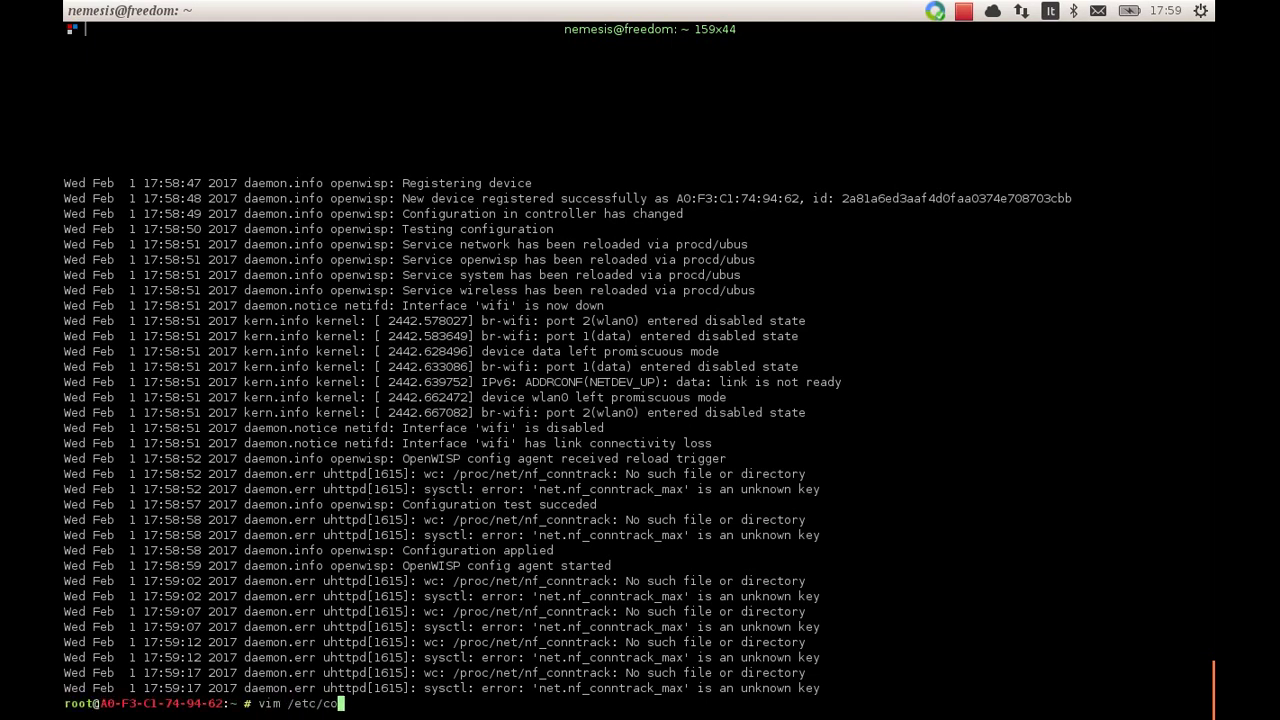
key(Tab)
text(open)
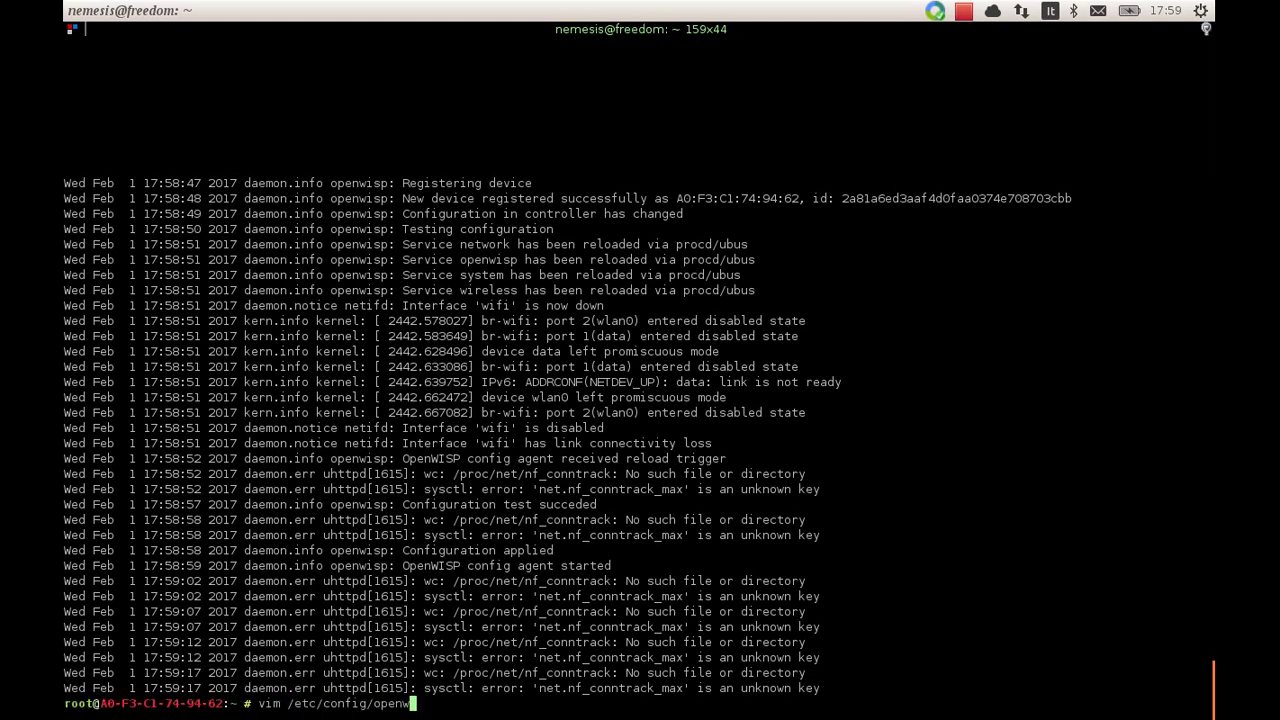
key(Tab)
key(Return)
Inspect the uuid line, then quit vim with ':q' without changes
key(Down)
key(Down)
key(Down)
key(Down)
key(Down)
key(Down)
key(Down)
key(Down)
key(Up)
key(Right)
key(Right)
key(Right)
key(Right)
key(Right)
key(Right)
key(Right)
key(Right)
key(Right)
key(Right)
key(Right)
key(Right)
key(Right)
key(Right)
key(Right)
key(Right)
key(Right)
key(Right)
key(Right)
key(Right)
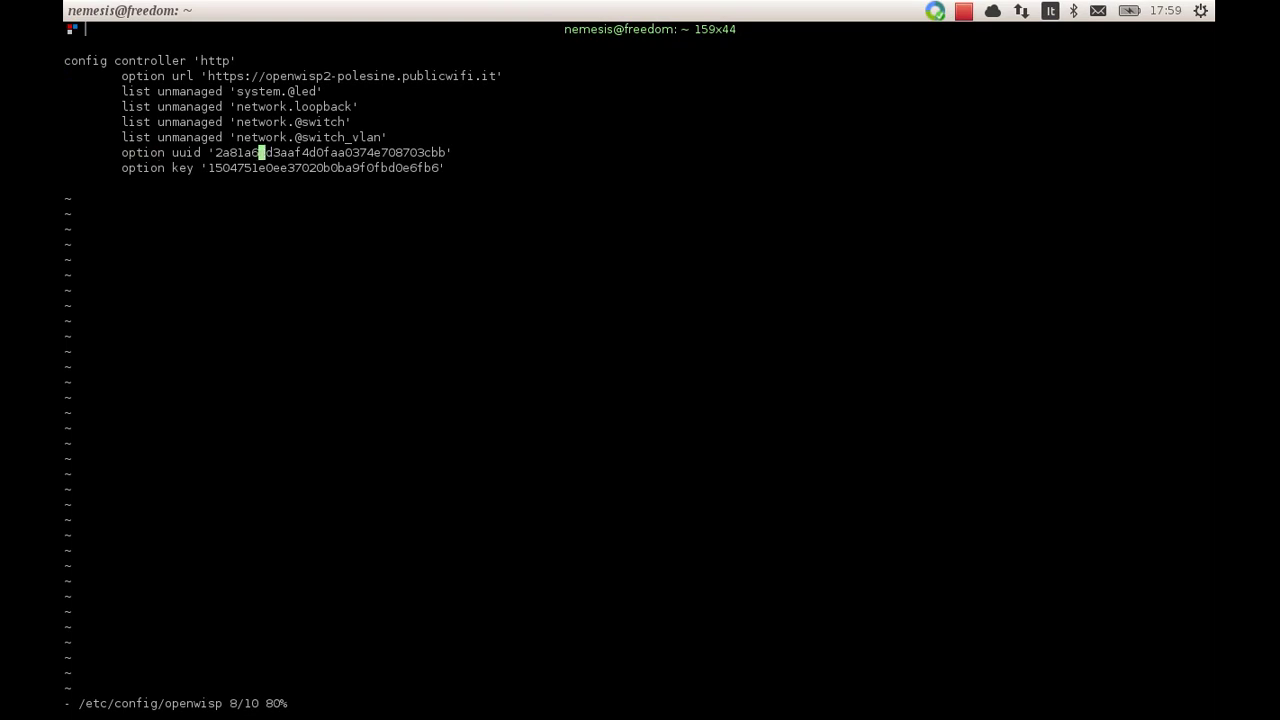
key(Left)
key(Left)
key(Left)
key(Left)
key(Left)
key(Left)
key(Left)
key(Left)
key(Left)
key(Left)
key(Left)
key(Left)
key(Left)
key(Left)
key(Left)
key(Left)
key(Left)
key(Left)
key(Left)
key(Left)
text(:q)
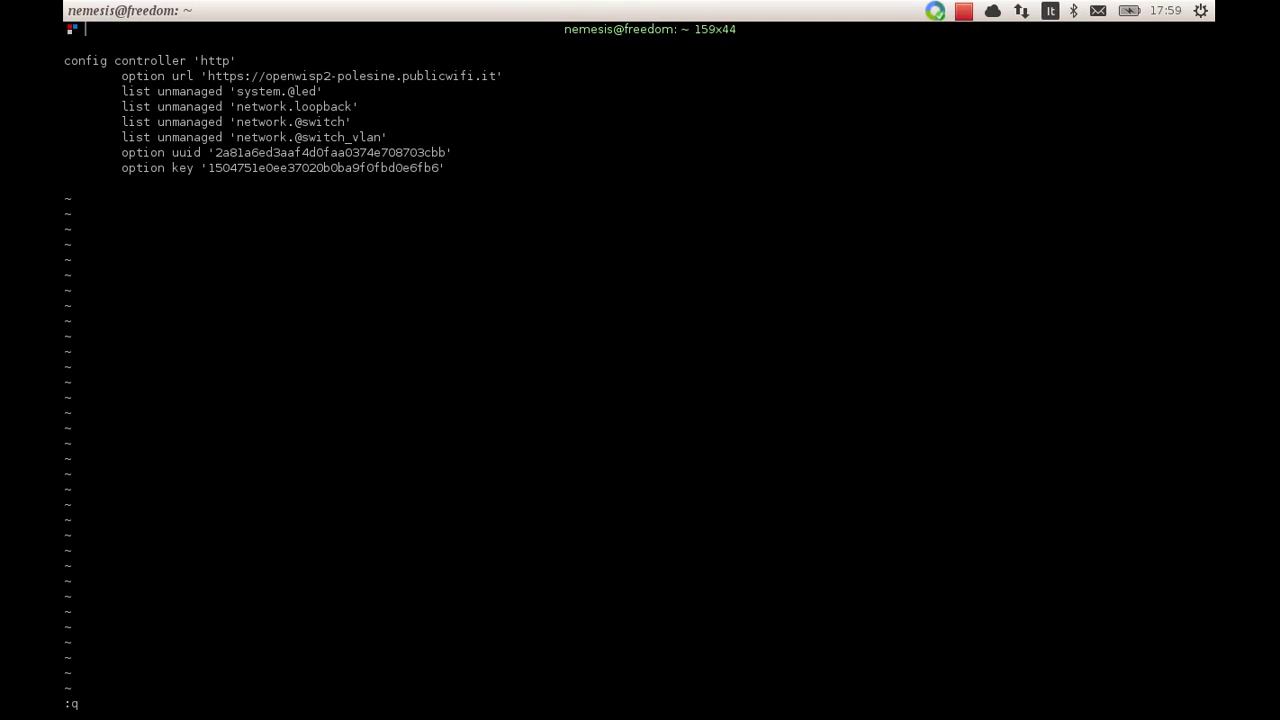
key(Return)
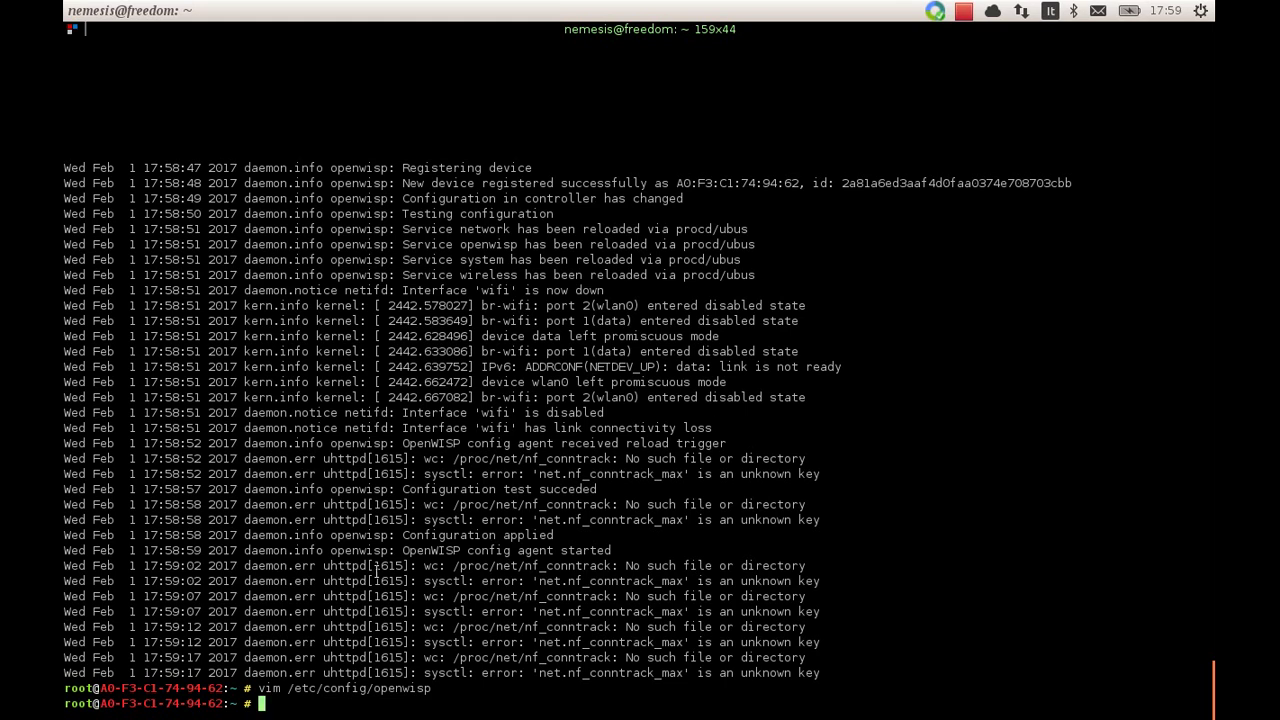
Open the A0:F3:C1:74:94:62 configuration from the reloaded list and rename it fosdem-test
double_click(178, 690)
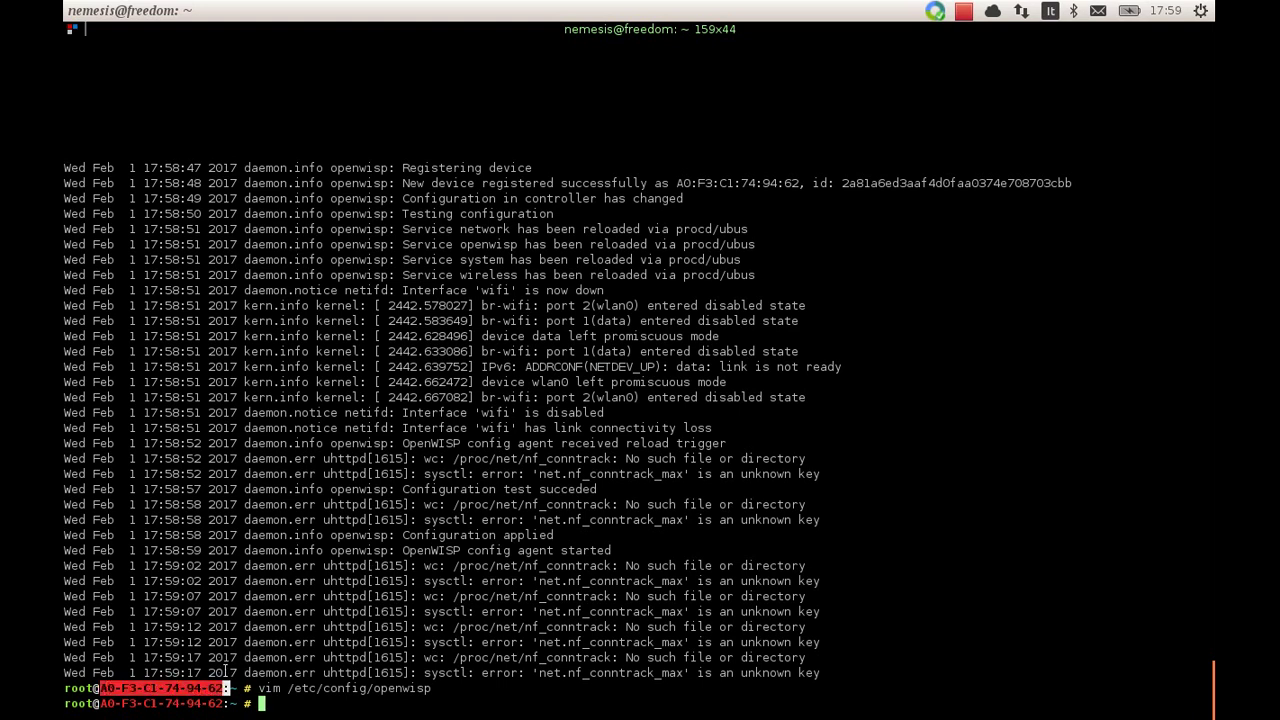
key(alt+Tab)
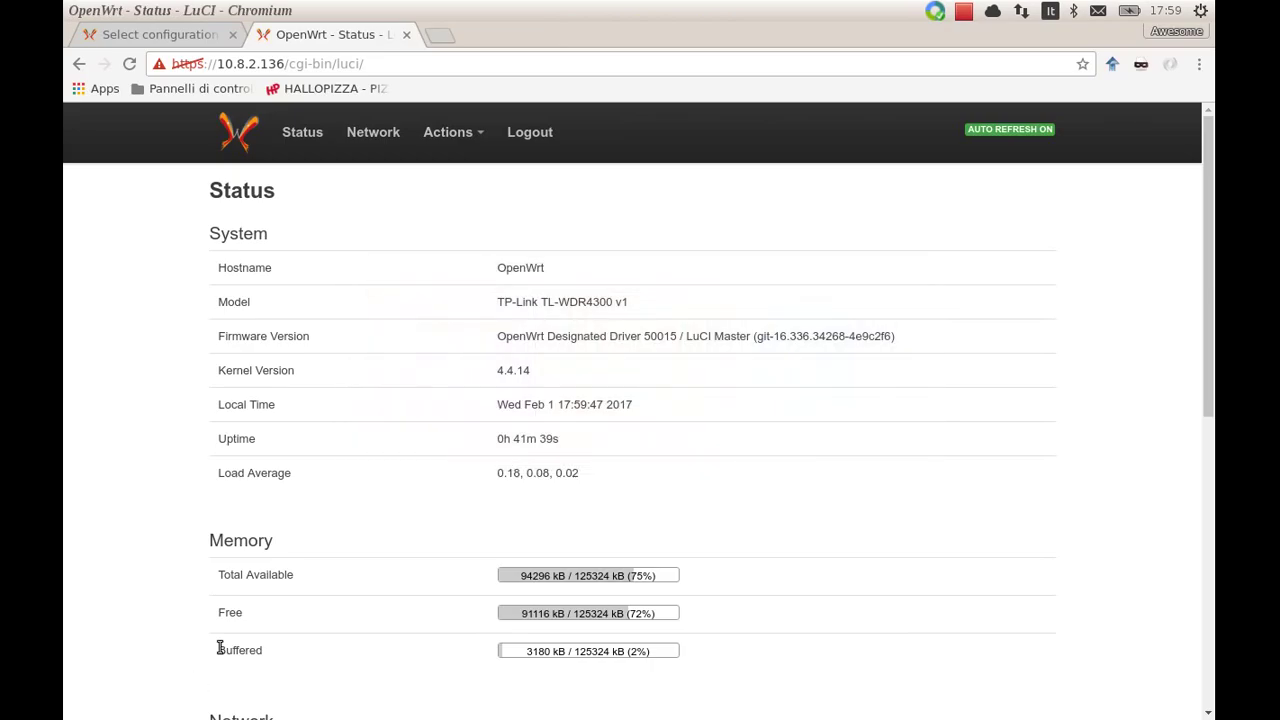
click(160, 38)
click(166, 192)
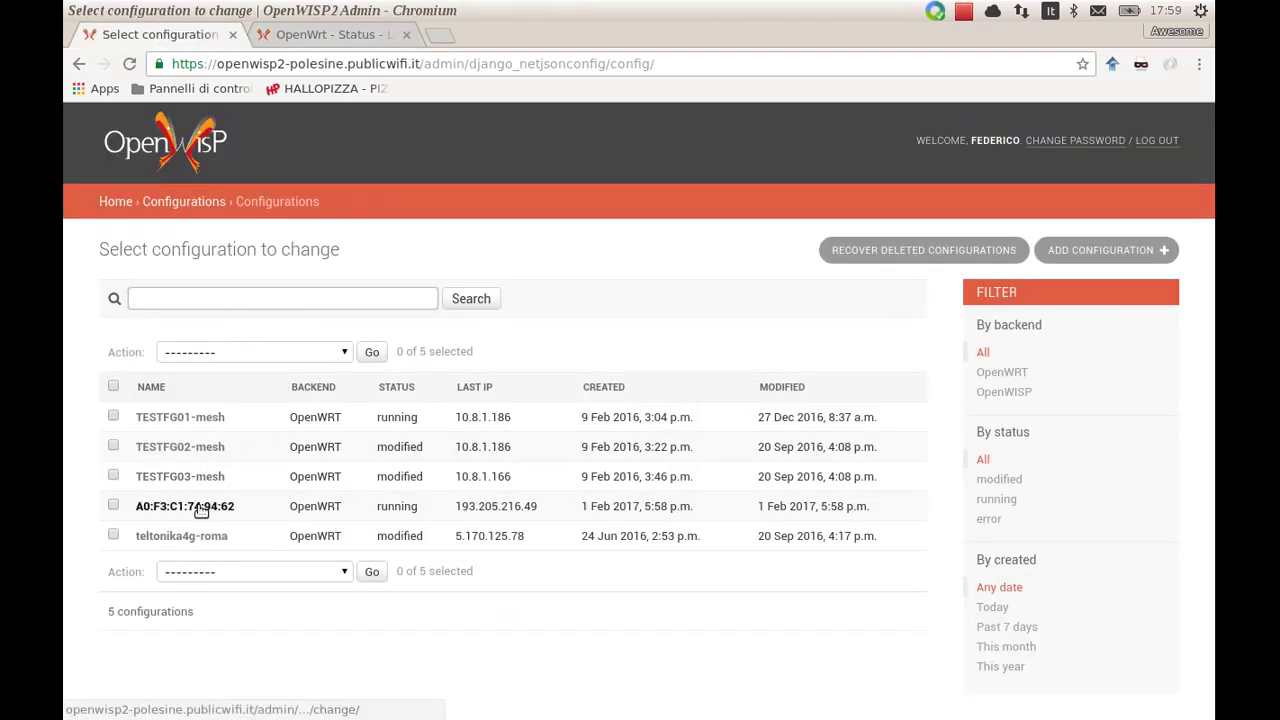
click(198, 507)
double_click(353, 372)
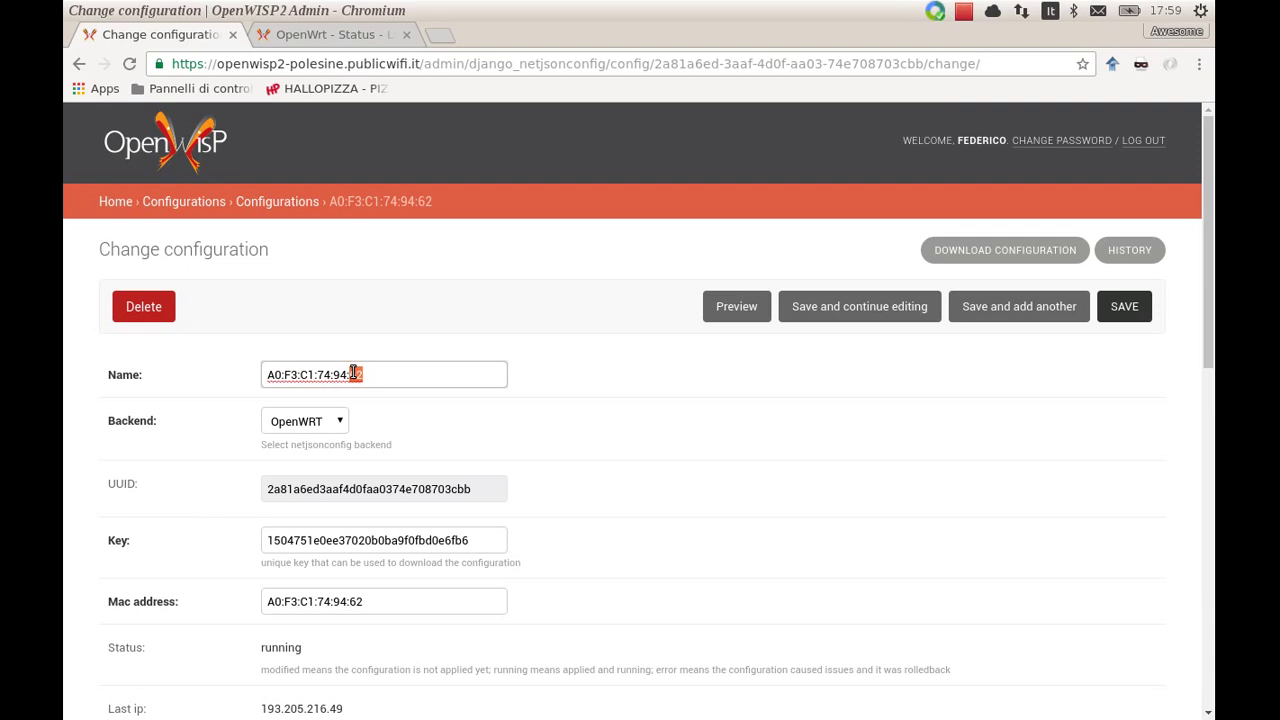
triple_click(353, 372)
text(fosdem-test)
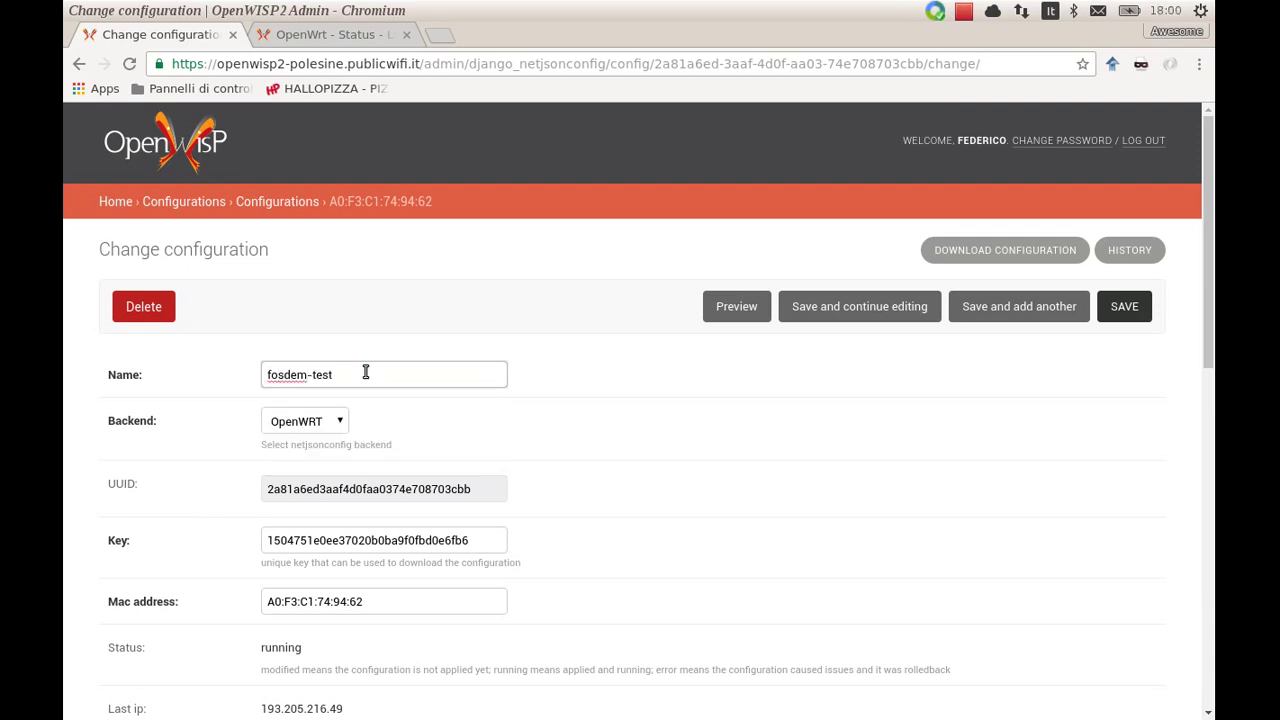
Scroll down past the Templates list to the Configuration section
scroll(558, 466, down, 5)
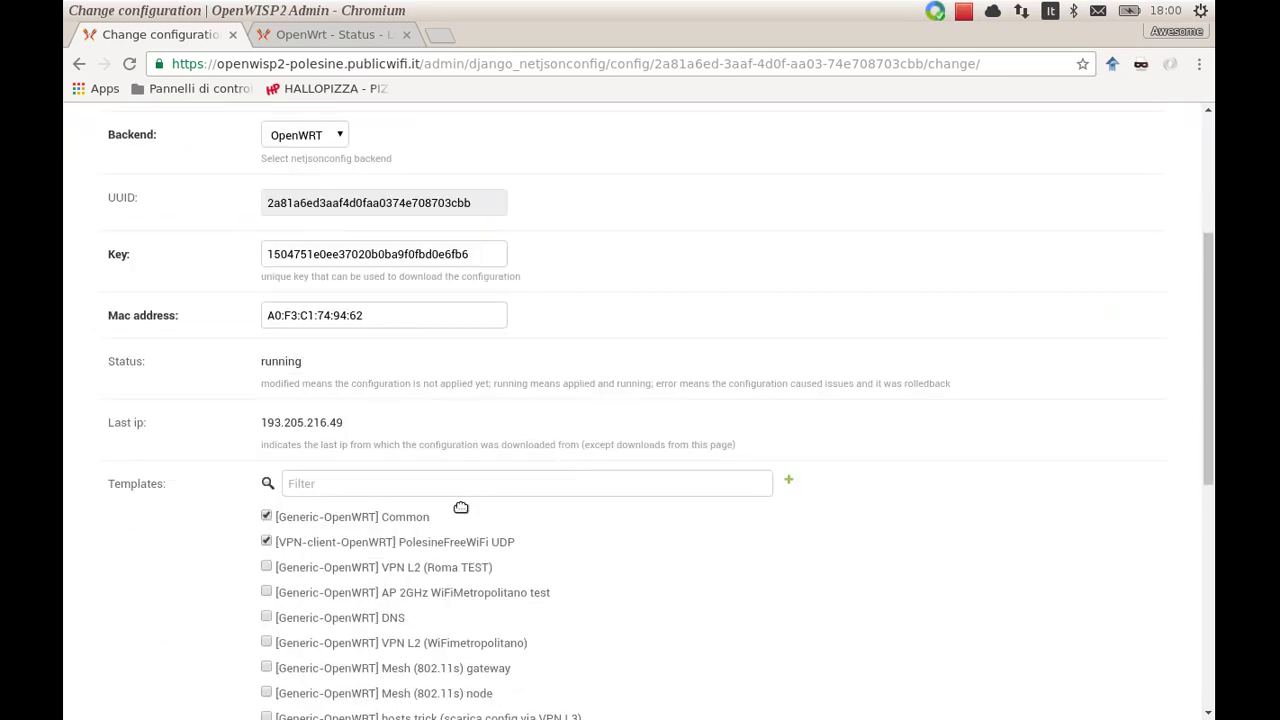
scroll(193, 545, down, 2)
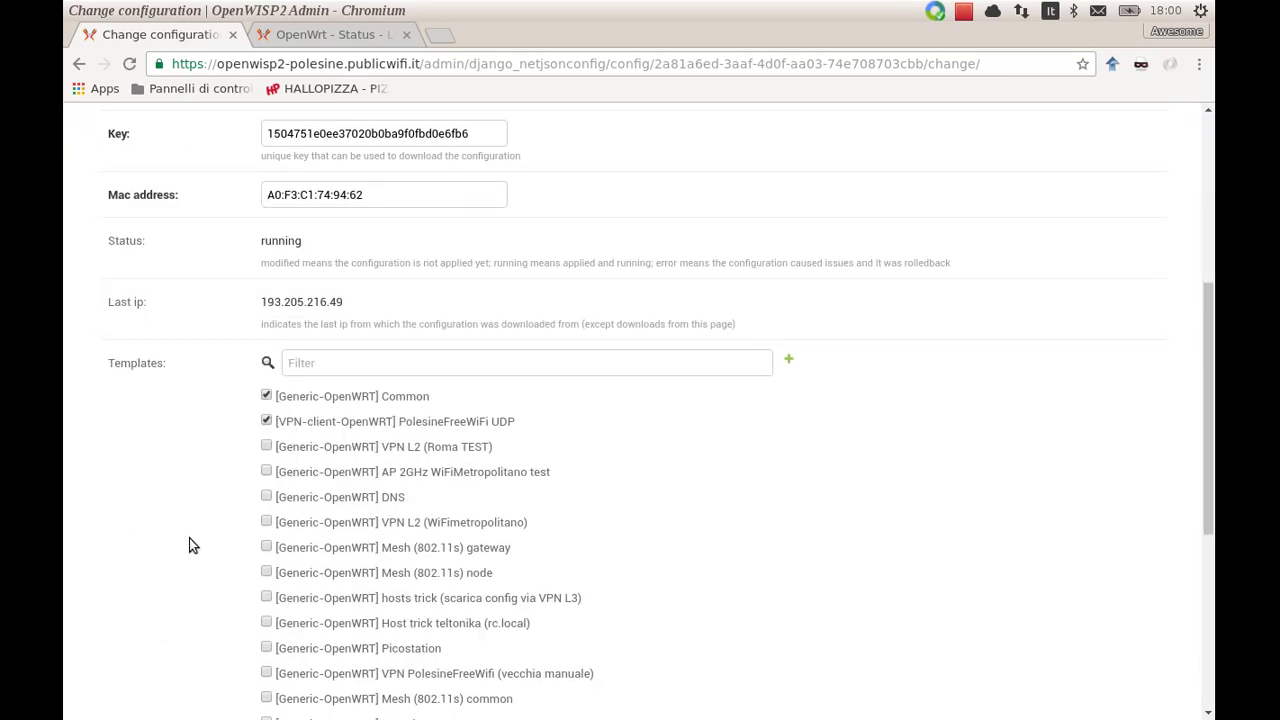
scroll(420, 472, down, 1)
scroll(434, 471, down, 3)
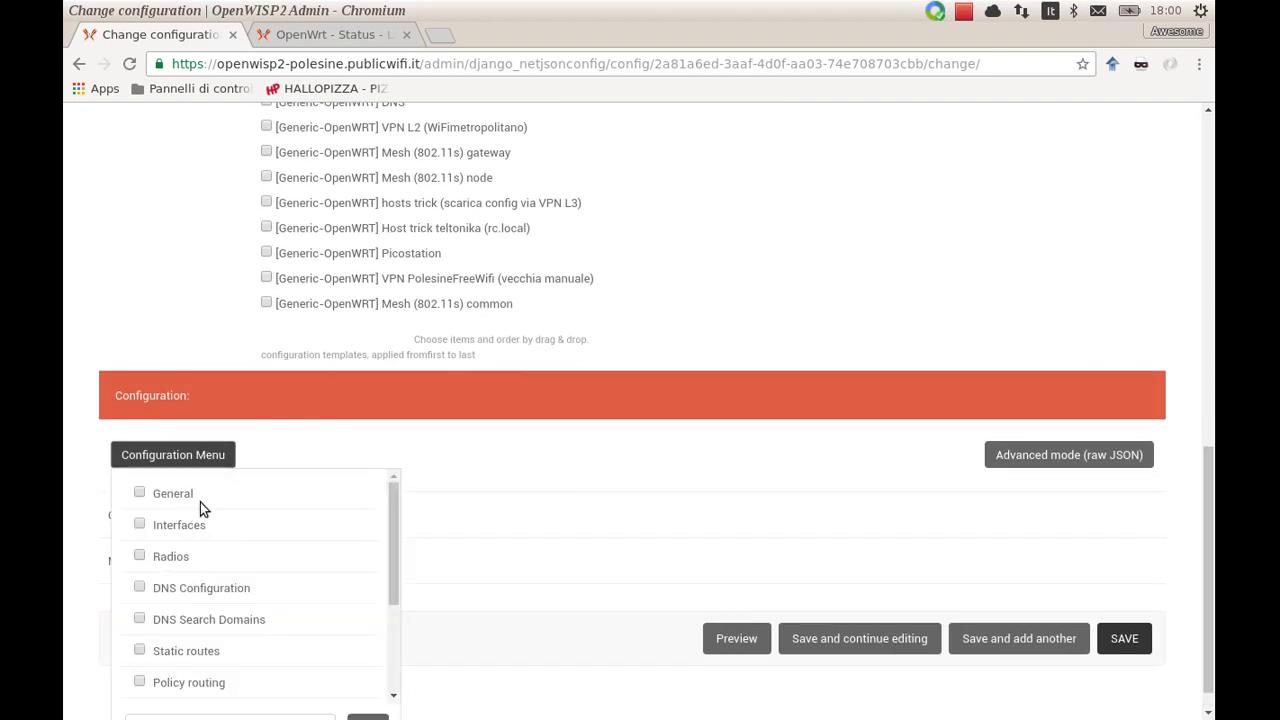
Add the General section and remove its timezone and ULA prefix properties
click(168, 493)
click(438, 486)
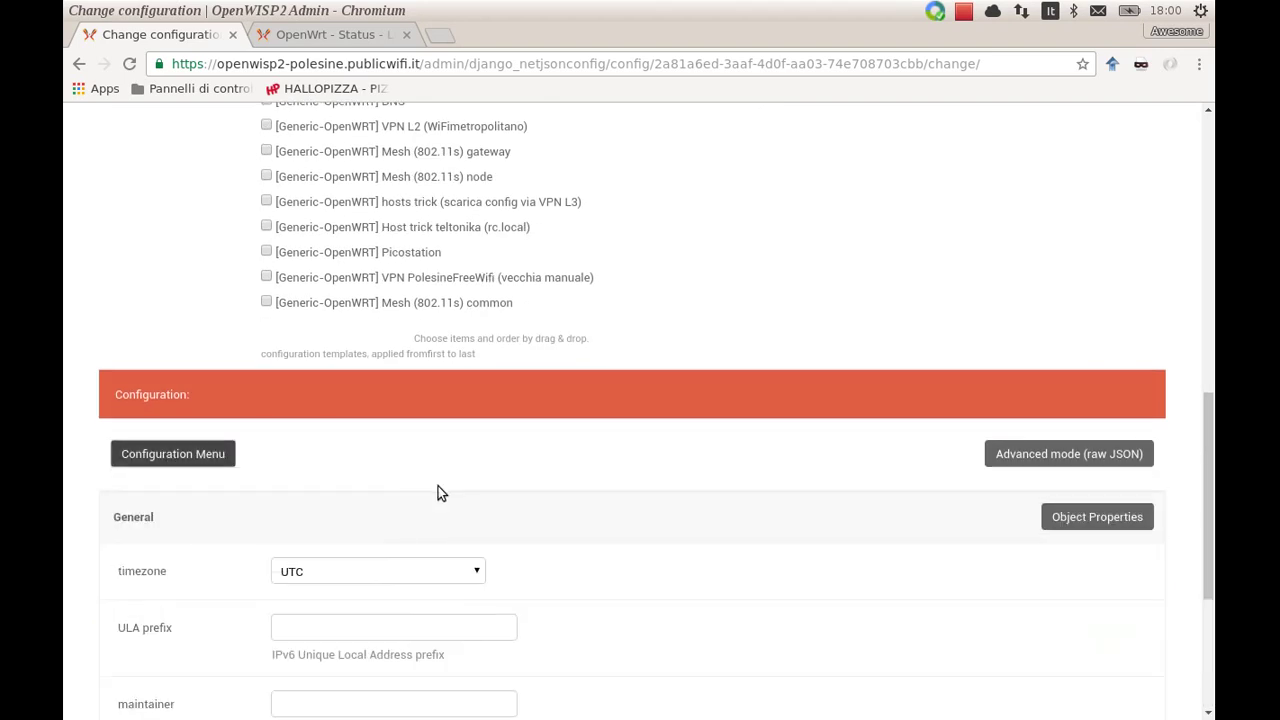
scroll(438, 486, down, 2)
click(1054, 295)
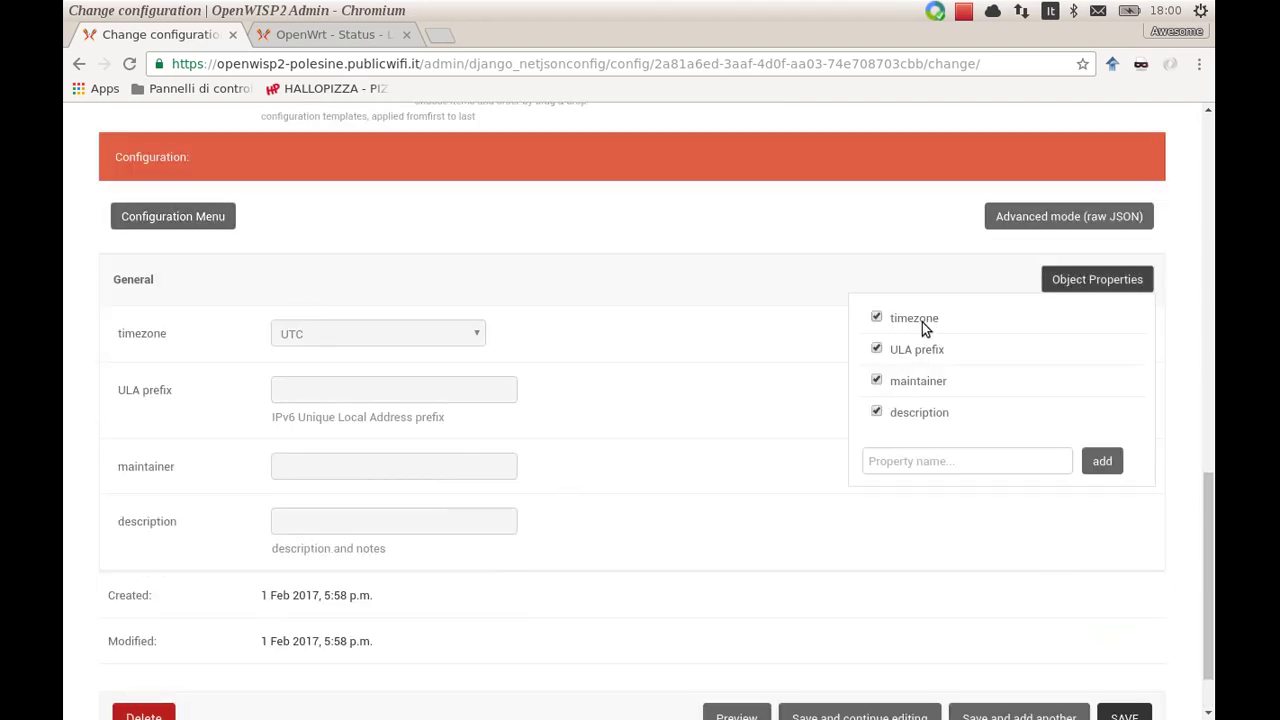
click(920, 323)
click(920, 349)
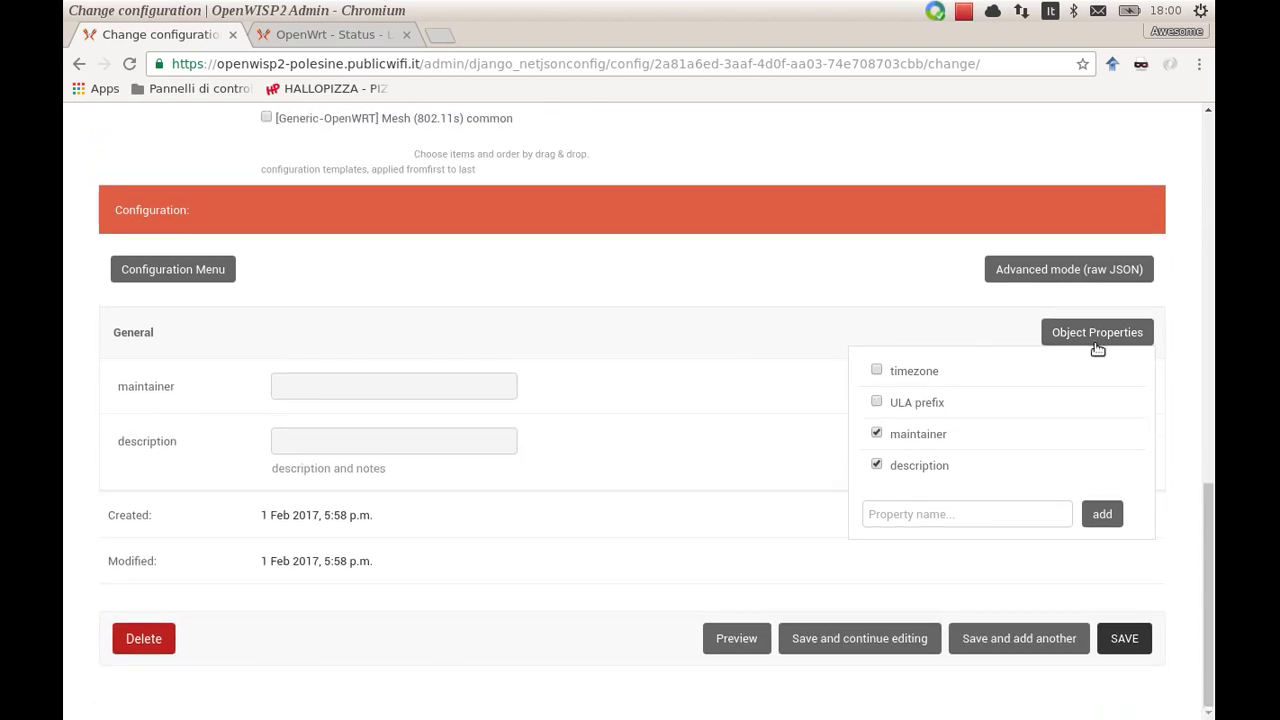
Fill maintainer with the maintainer's full name and description with 'Test device'
click(394, 386)
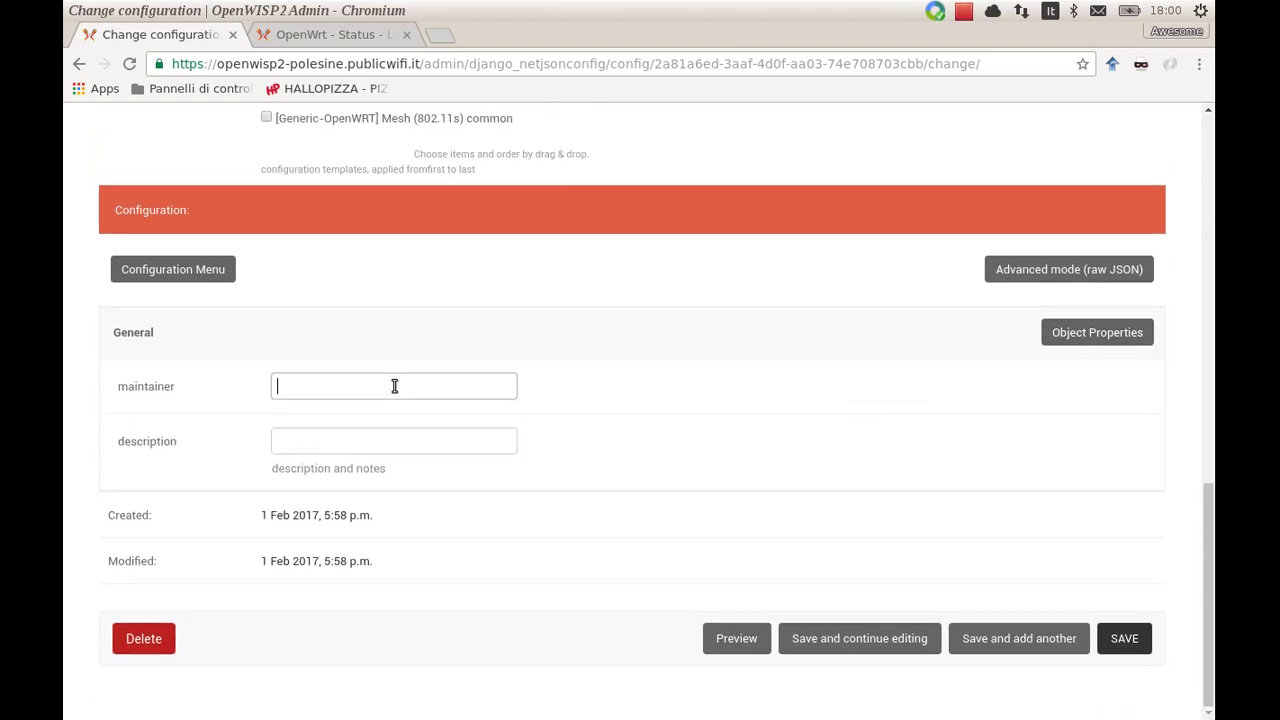
text(Federico Capoano)
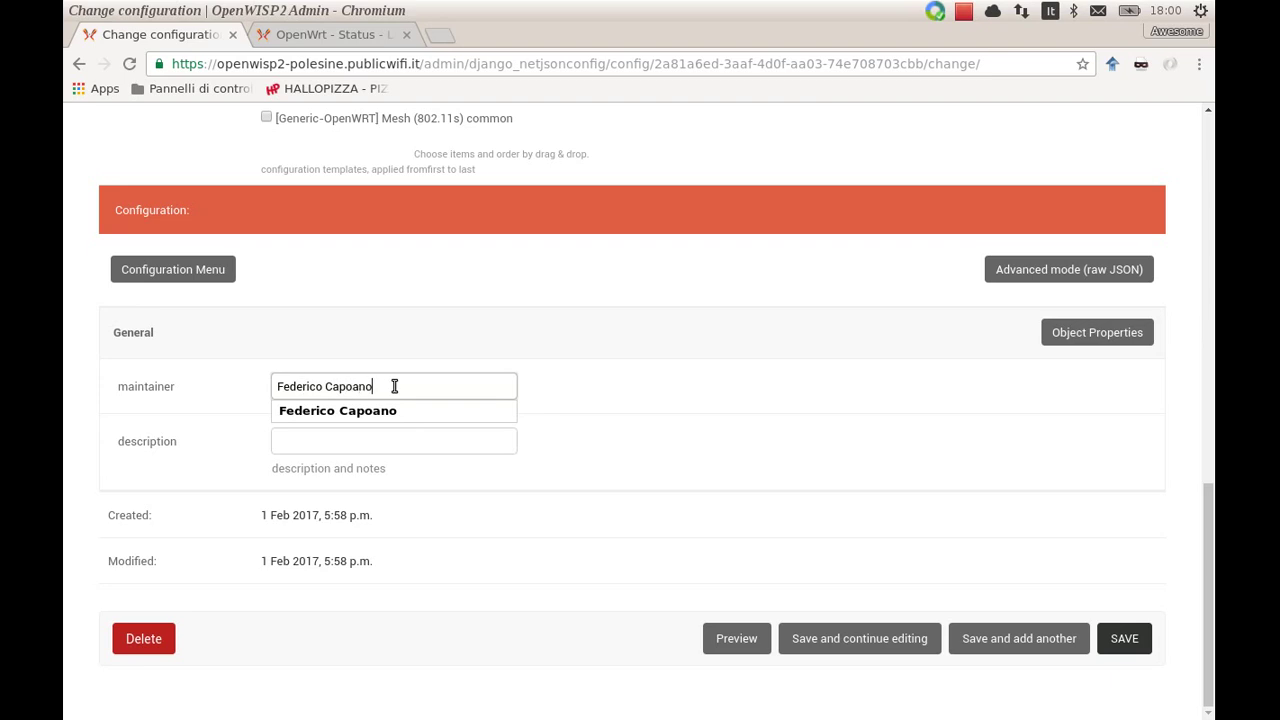
key(Tab)
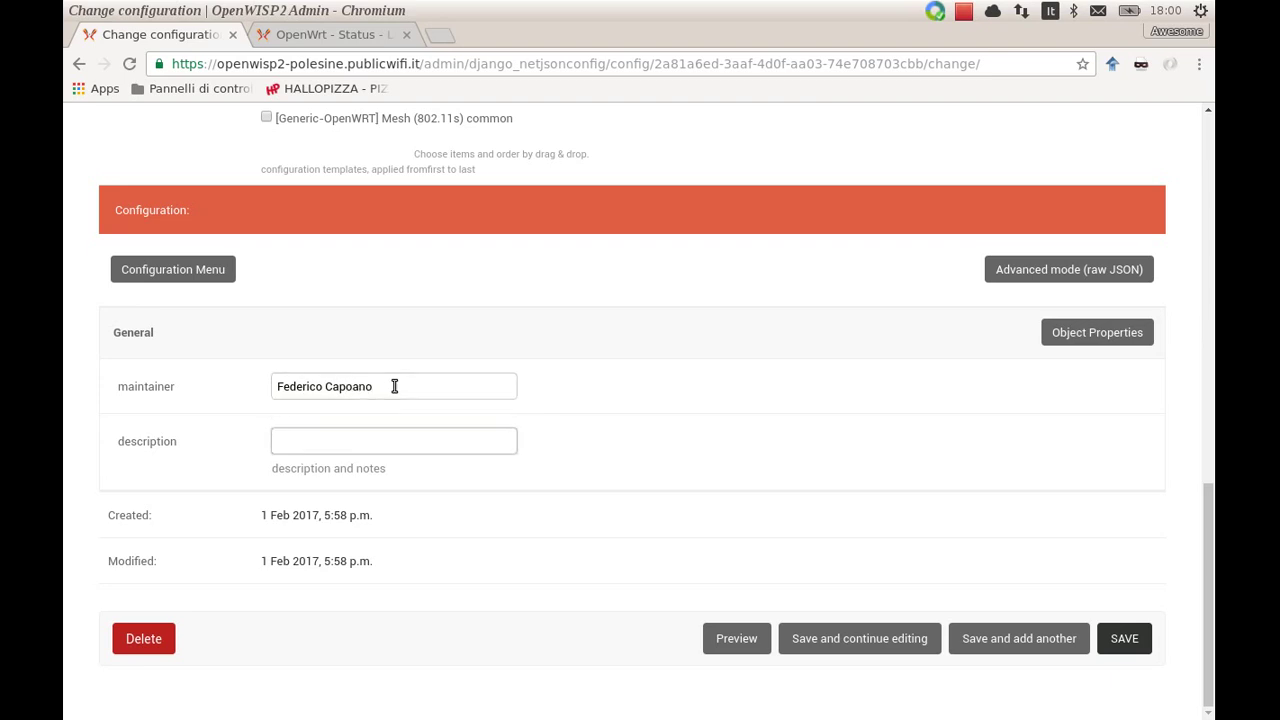
text(Test device)
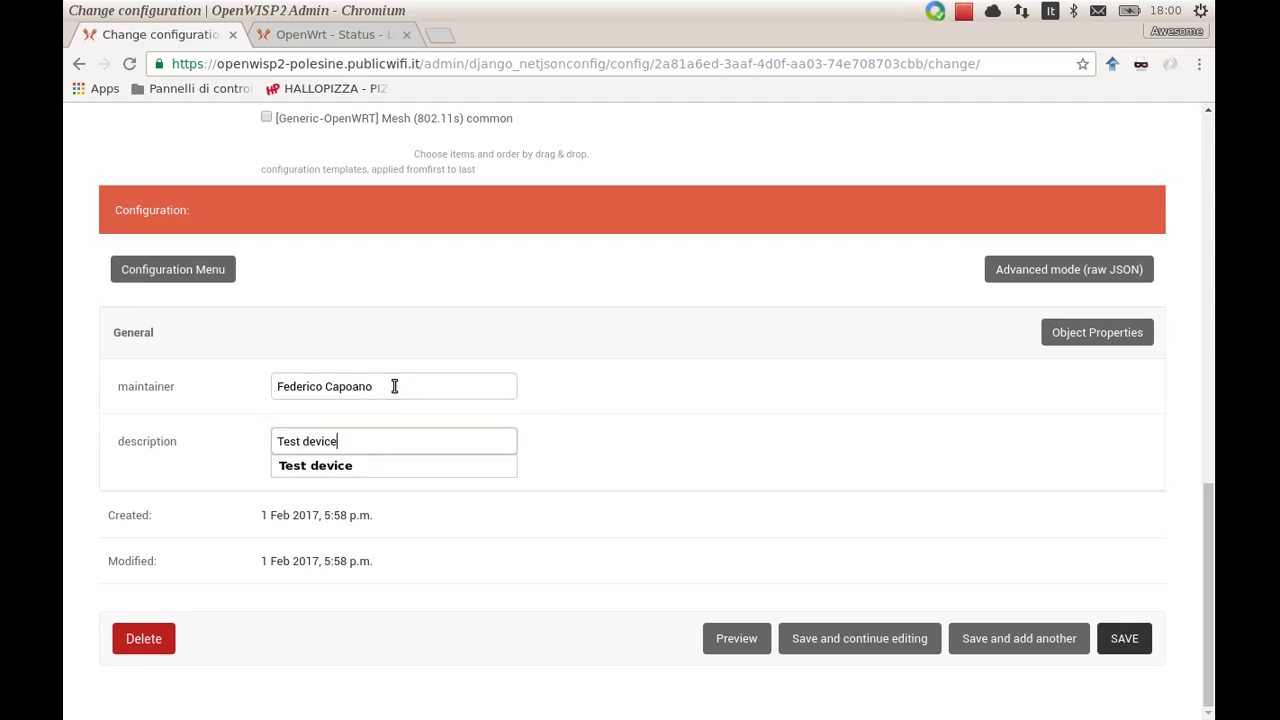
scroll(650, 430, up, 1)
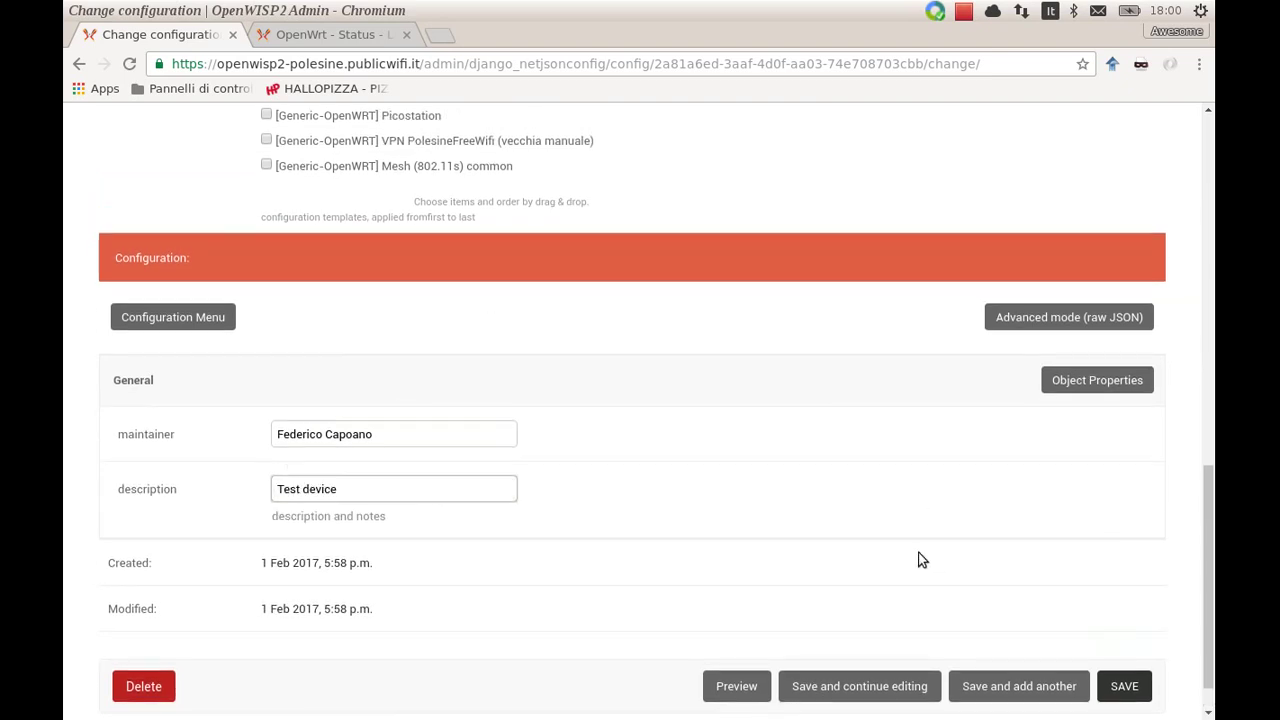
Review the fosdem-test config preview (wireless, OpenVPN, certificate files), then save and keep editing
scroll(793, 491, up, 15)
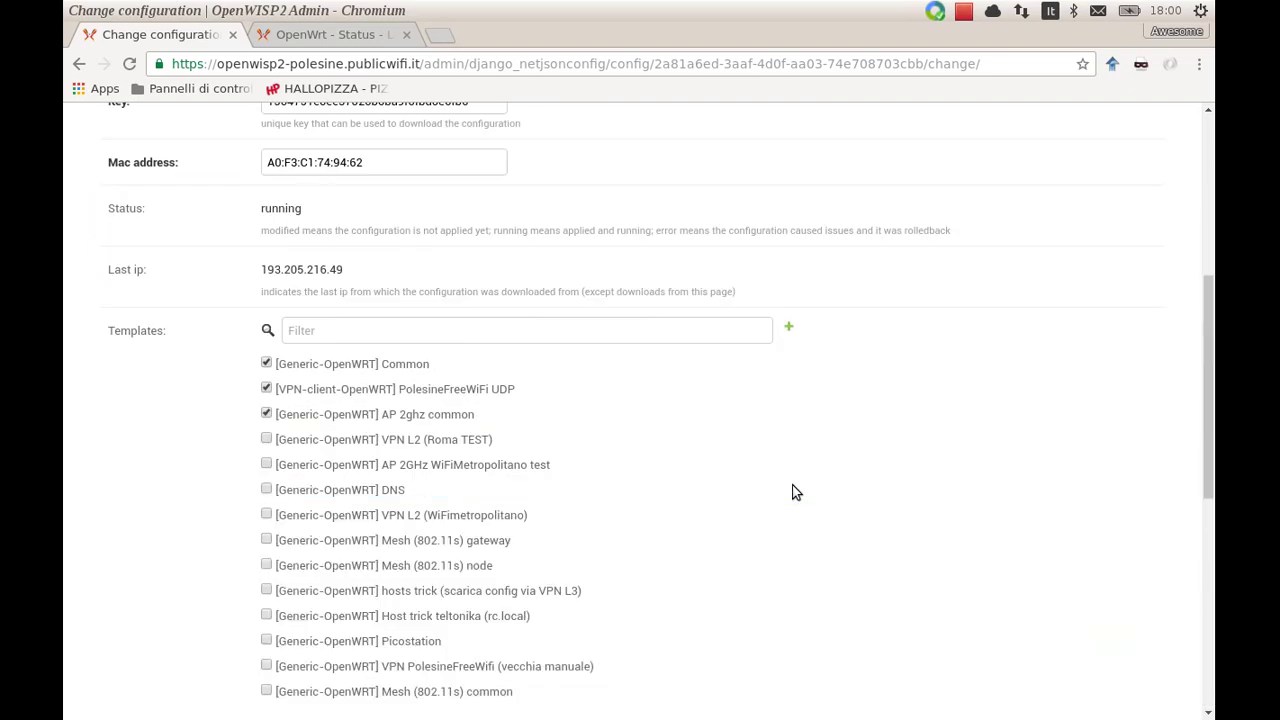
click(737, 212)
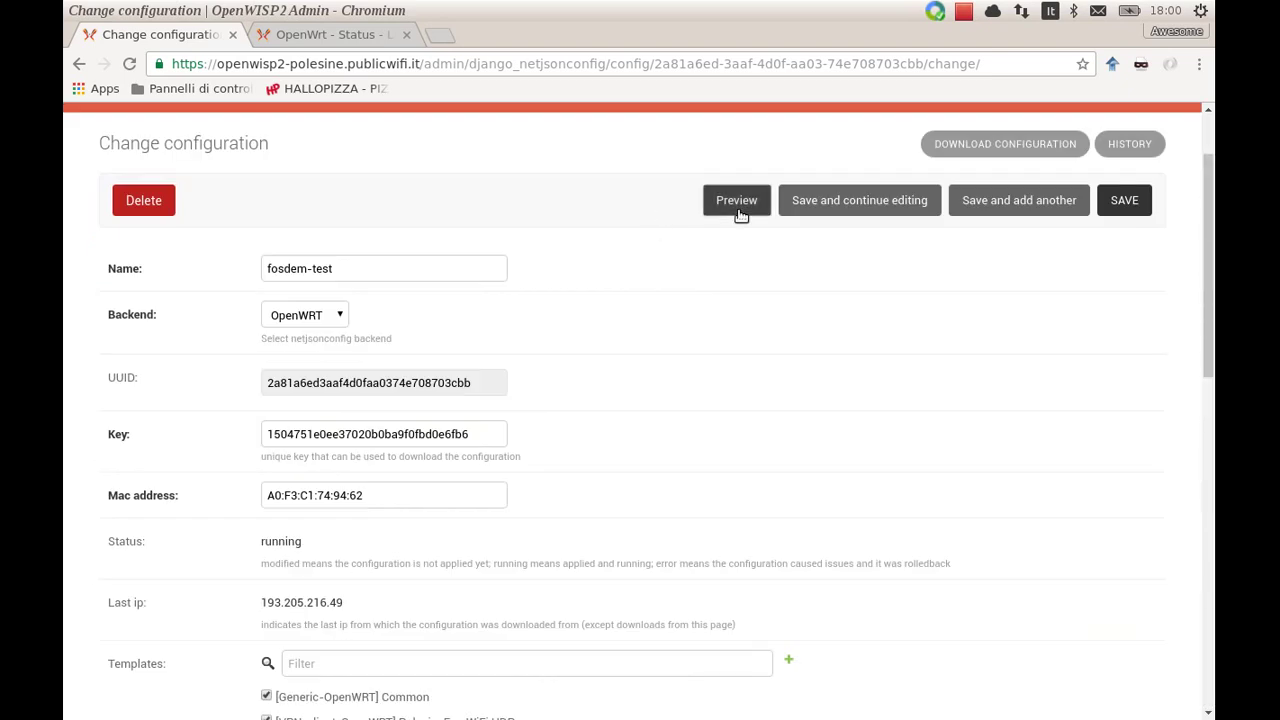
scroll(615, 326, down, 10)
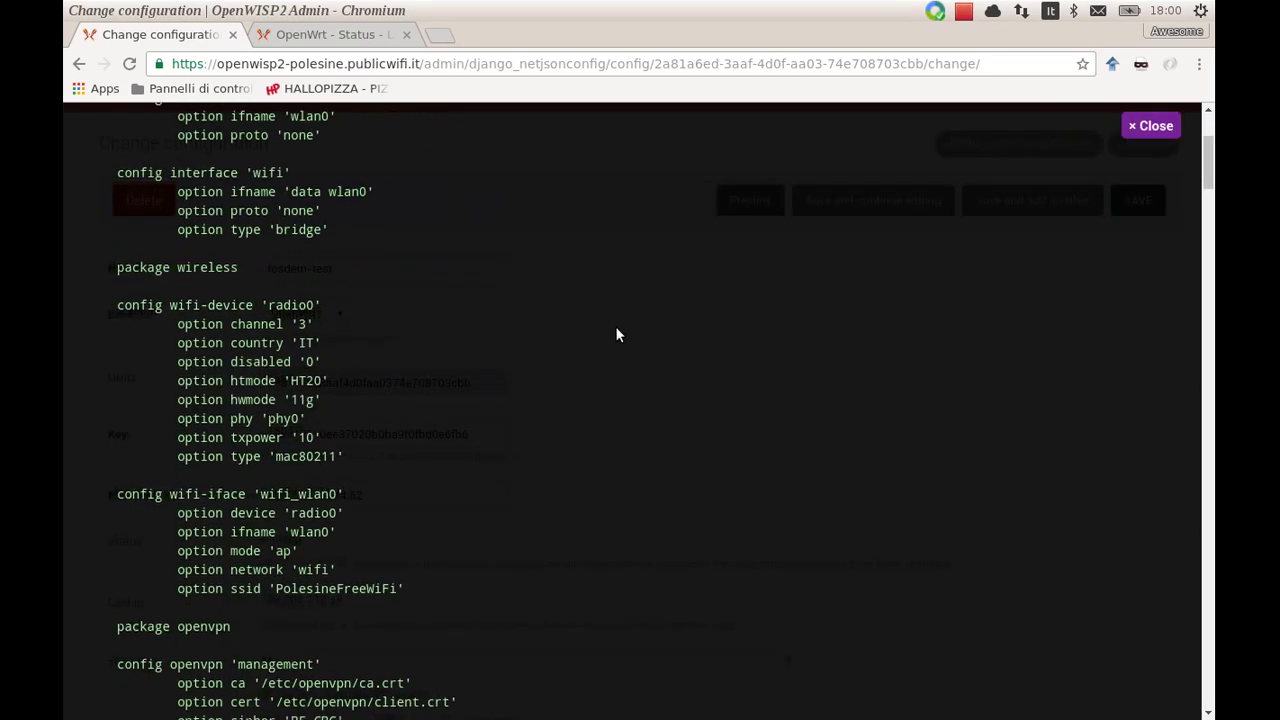
scroll(616, 329, down, 12)
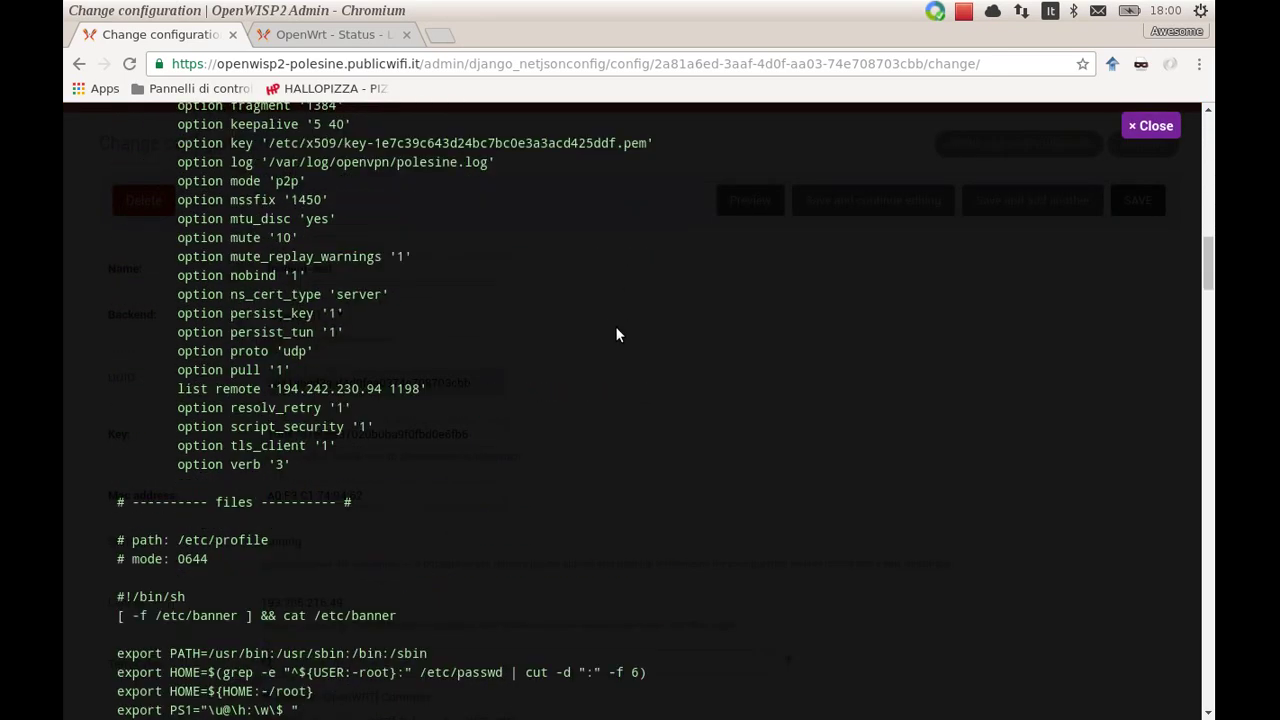
scroll(616, 335, down, 12)
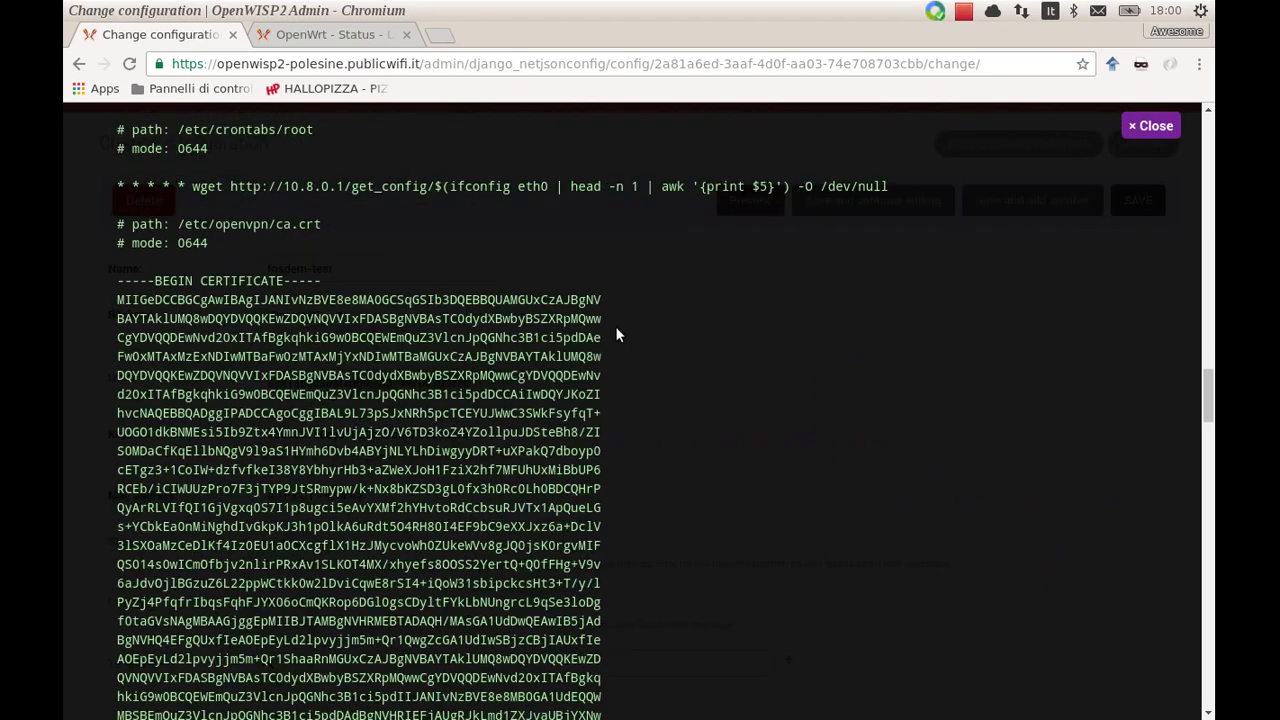
scroll(616, 335, down, 12)
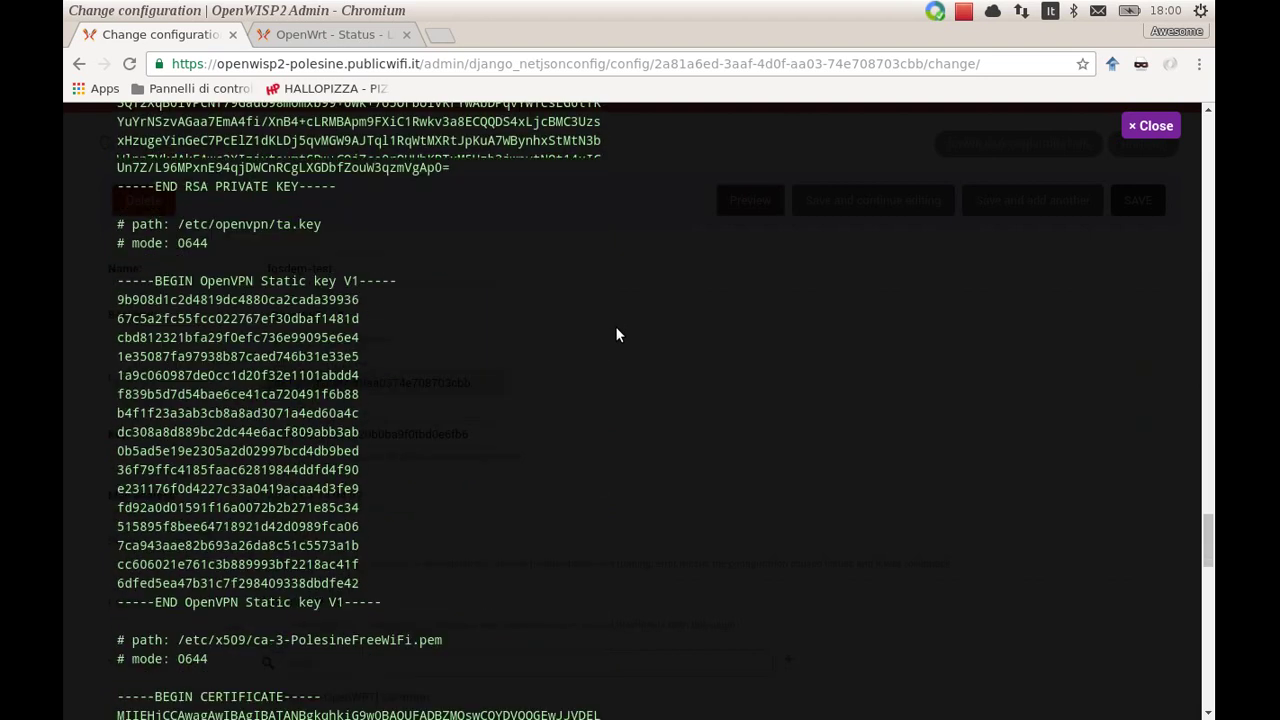
scroll(616, 335, down, 6)
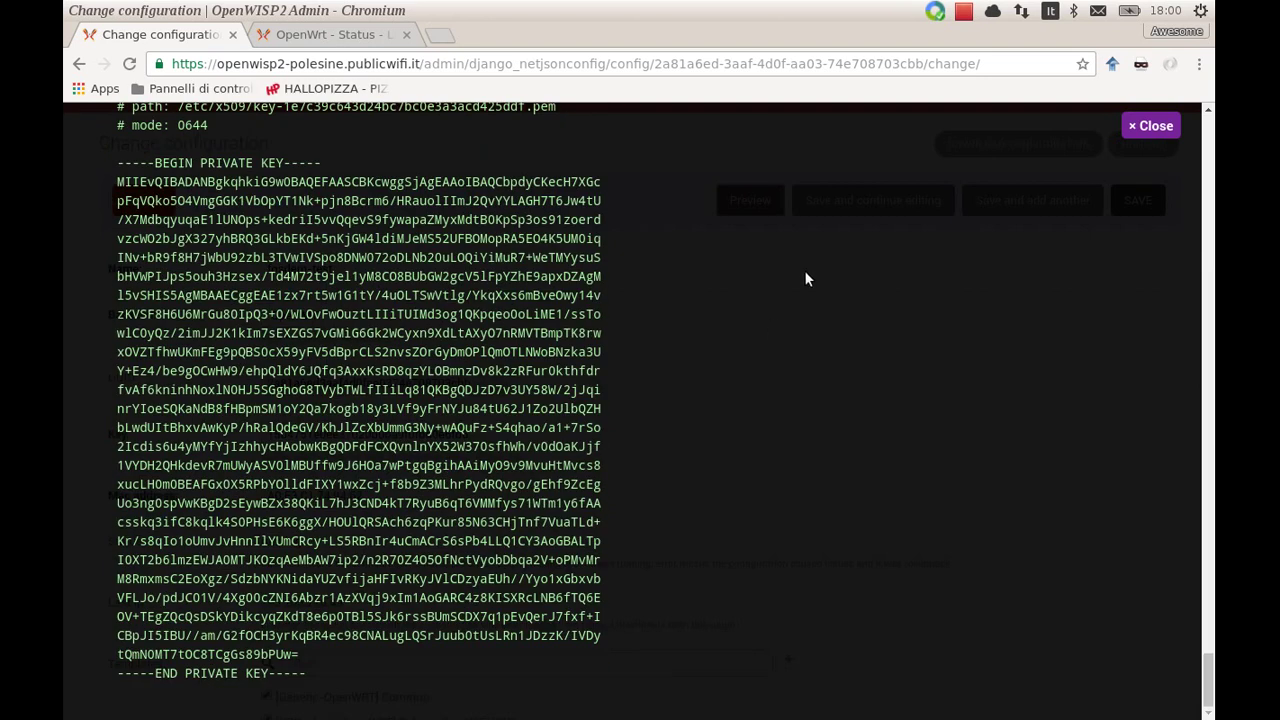
key(Escape)
click(838, 205)
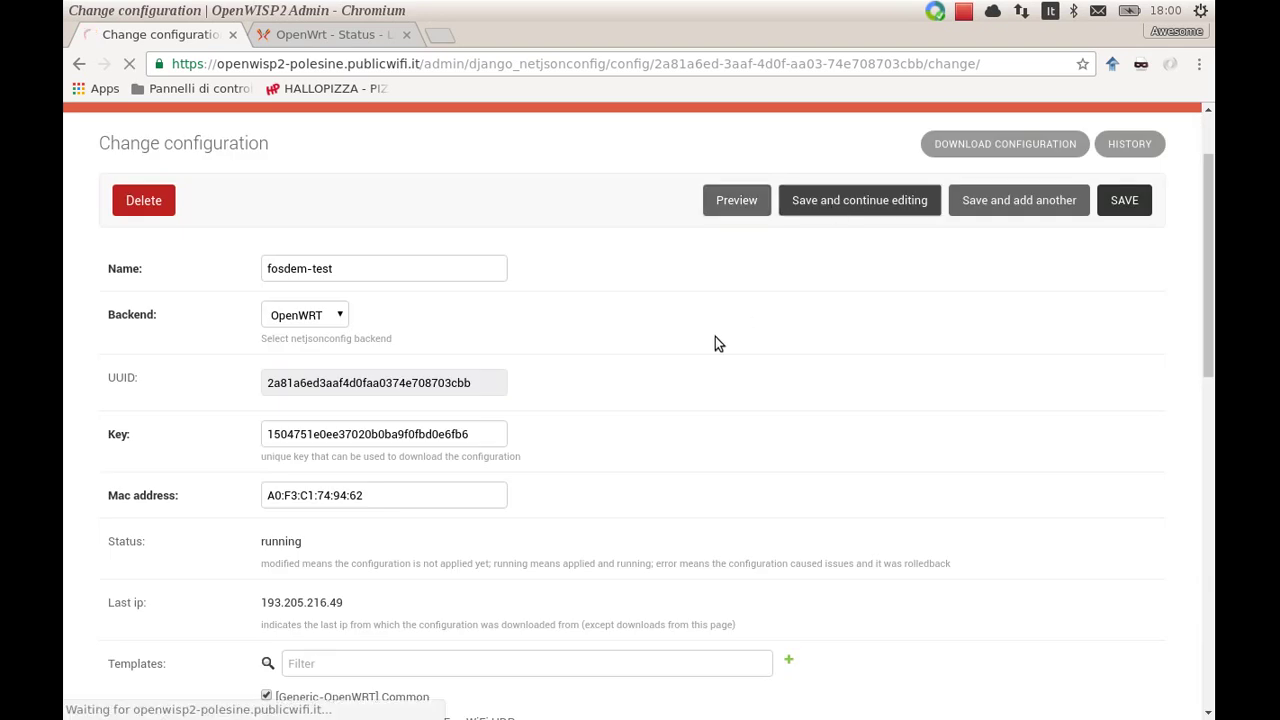
Follow the router log with logread -f until the new configuration tests successfully, then stop
key(alt+Tab)
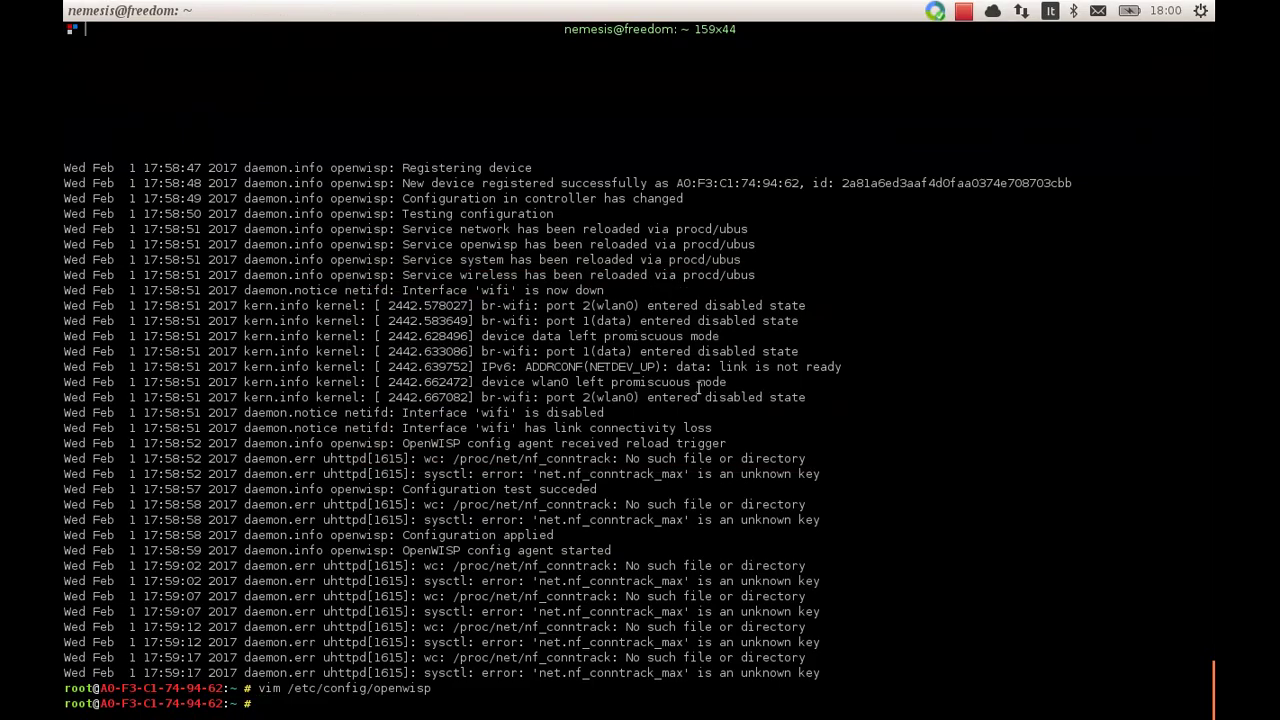
key(Return)
key(Return)
text(logread )
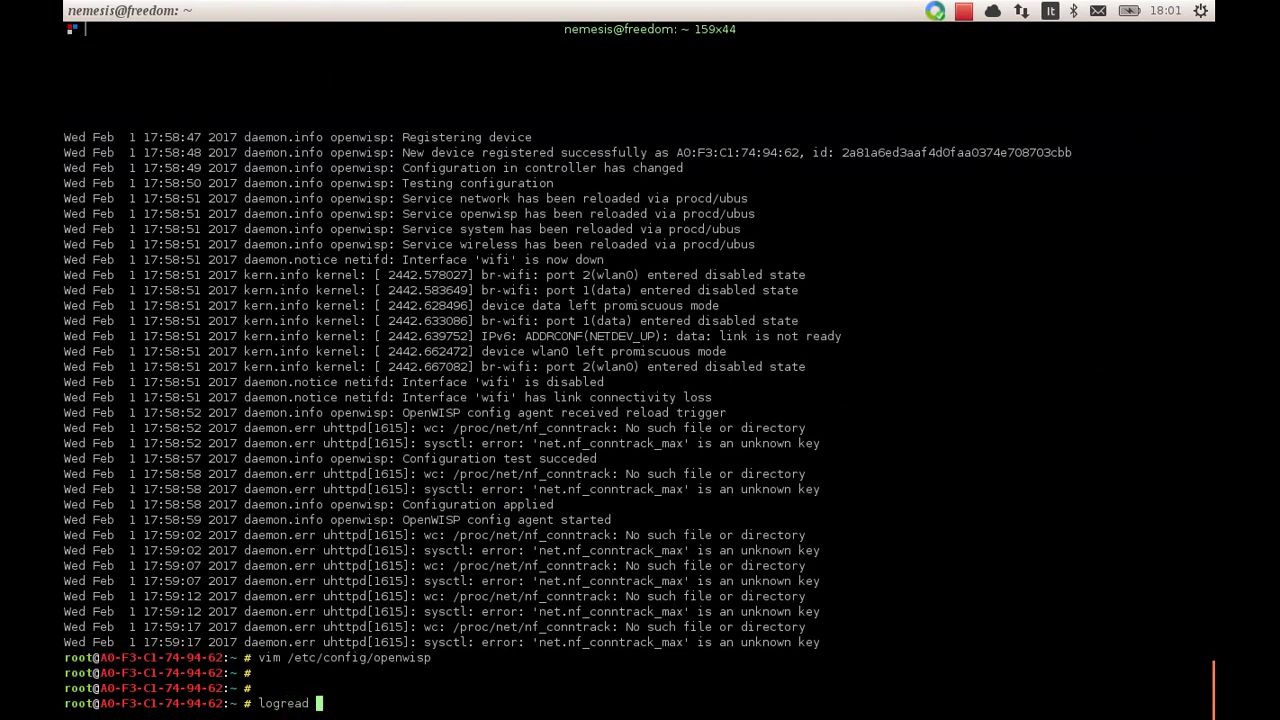
text(-f)
key(Return)
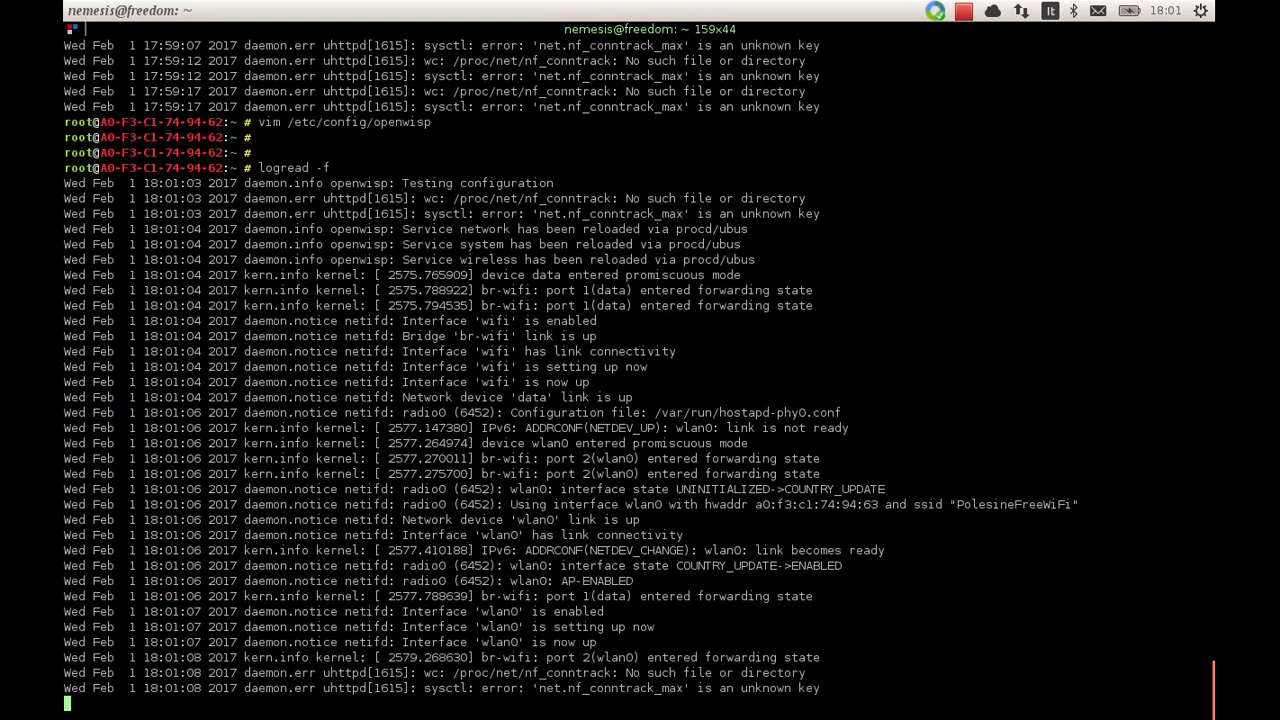
key(Return)
key(Return)
key(Return)
key(ctrl+c)
key(Return)
key(Return)
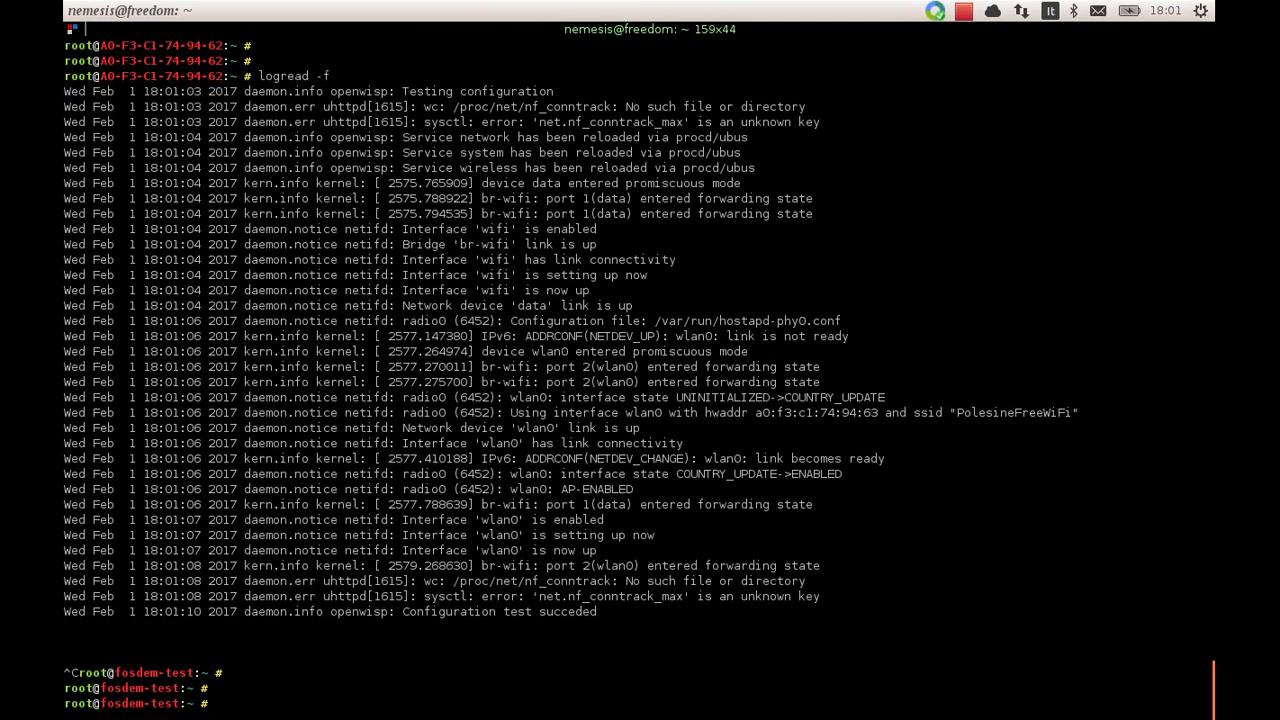
Check interfaces with ifconfig and iwinfo, confirming wlan0 broadcasts PolesineFreeWiFi
text(ifconfig)
key(Return)
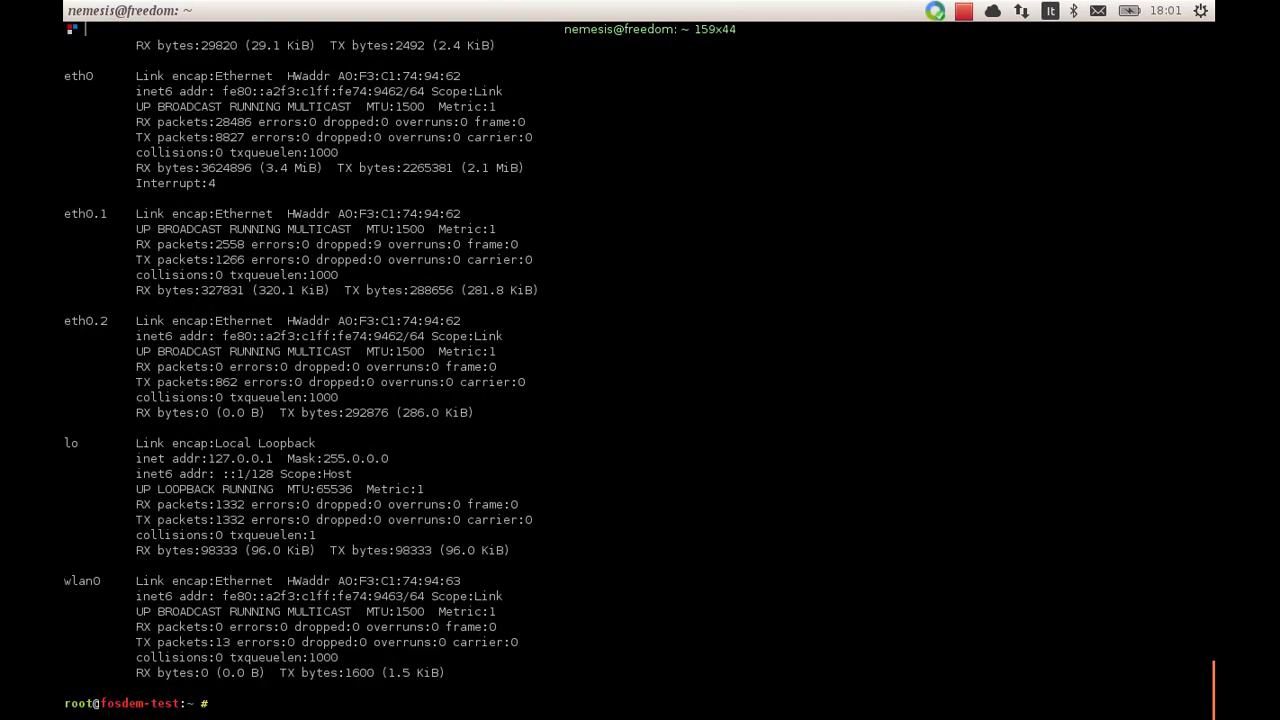
text(iwinfo)
key(Return)
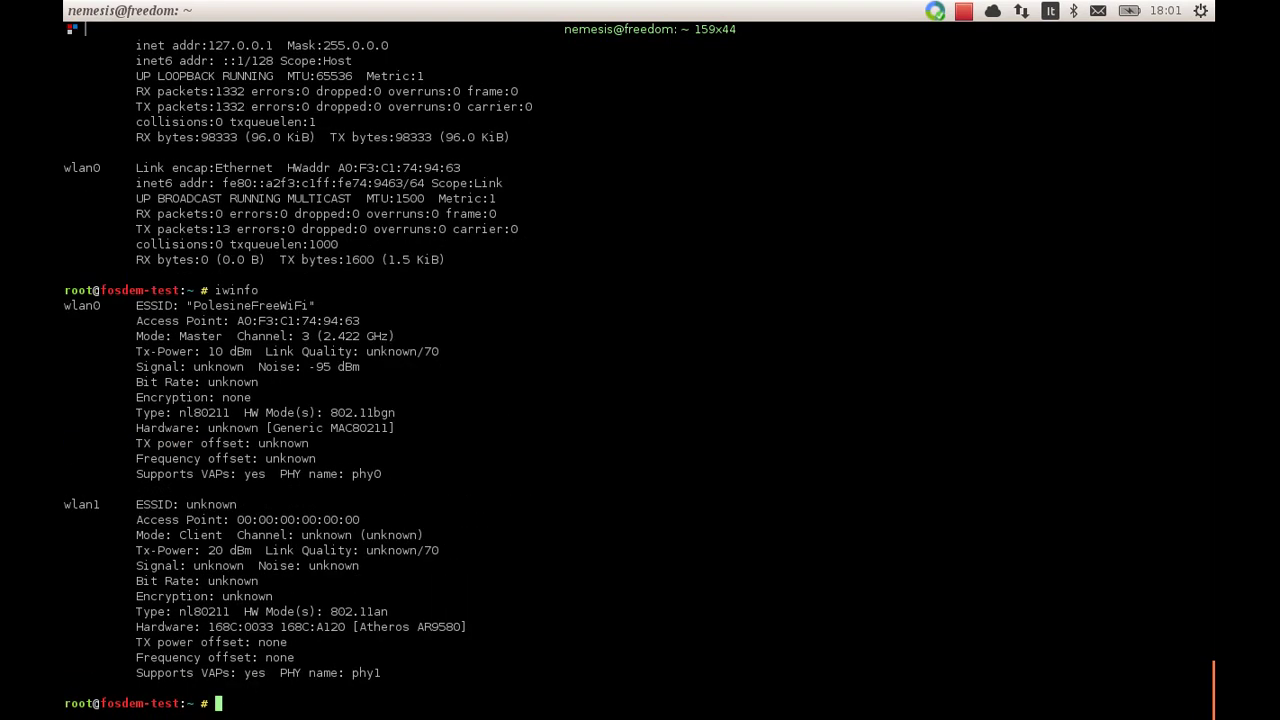
double_click(236, 303)
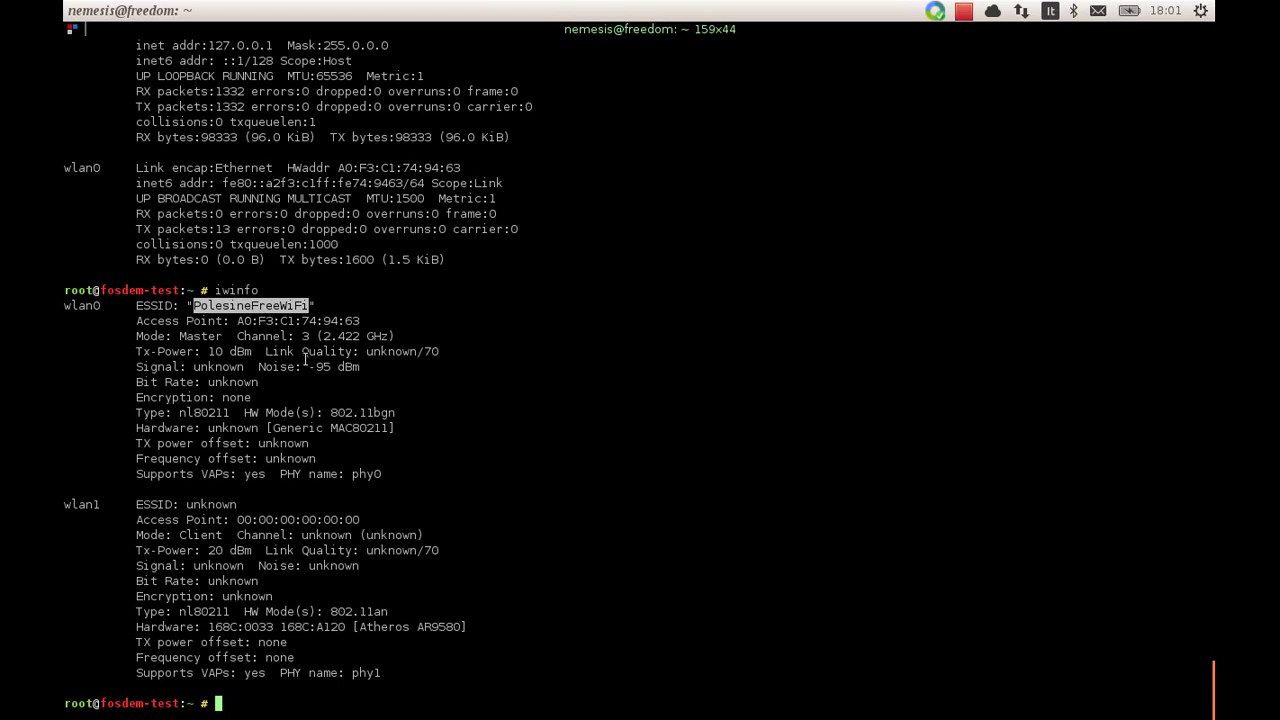
Confirm br-wifi bridges data and wlan0 with brctl show, and openvpn is running
text(brctl show)
key(Return)
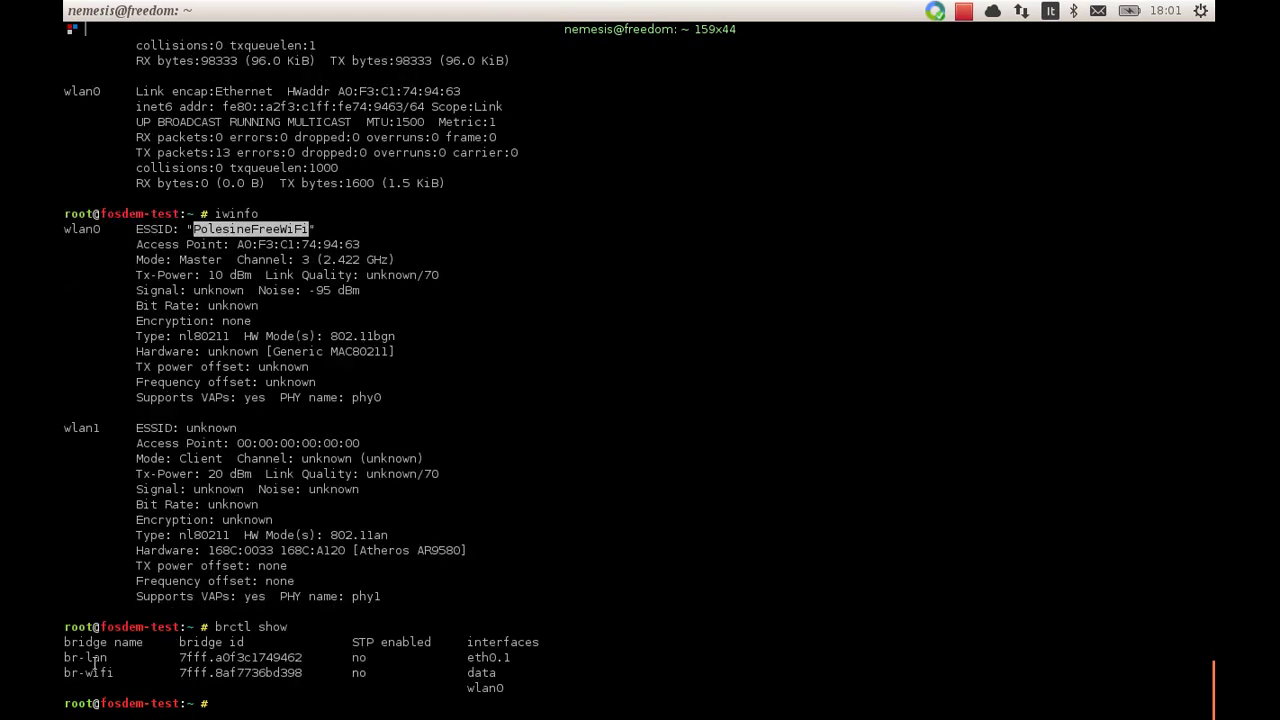
double_click(88, 672)
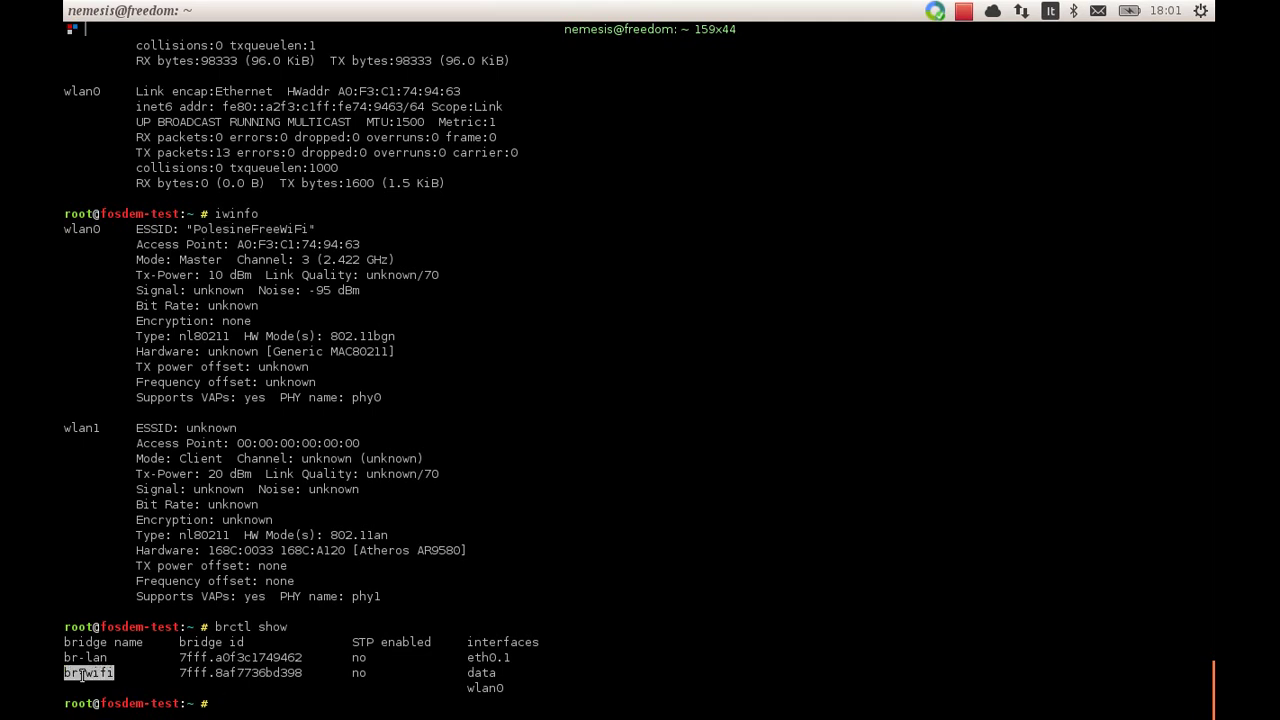
double_click(481, 673)
click(481, 688)
text(ps | grep openvpn)
key(Return)
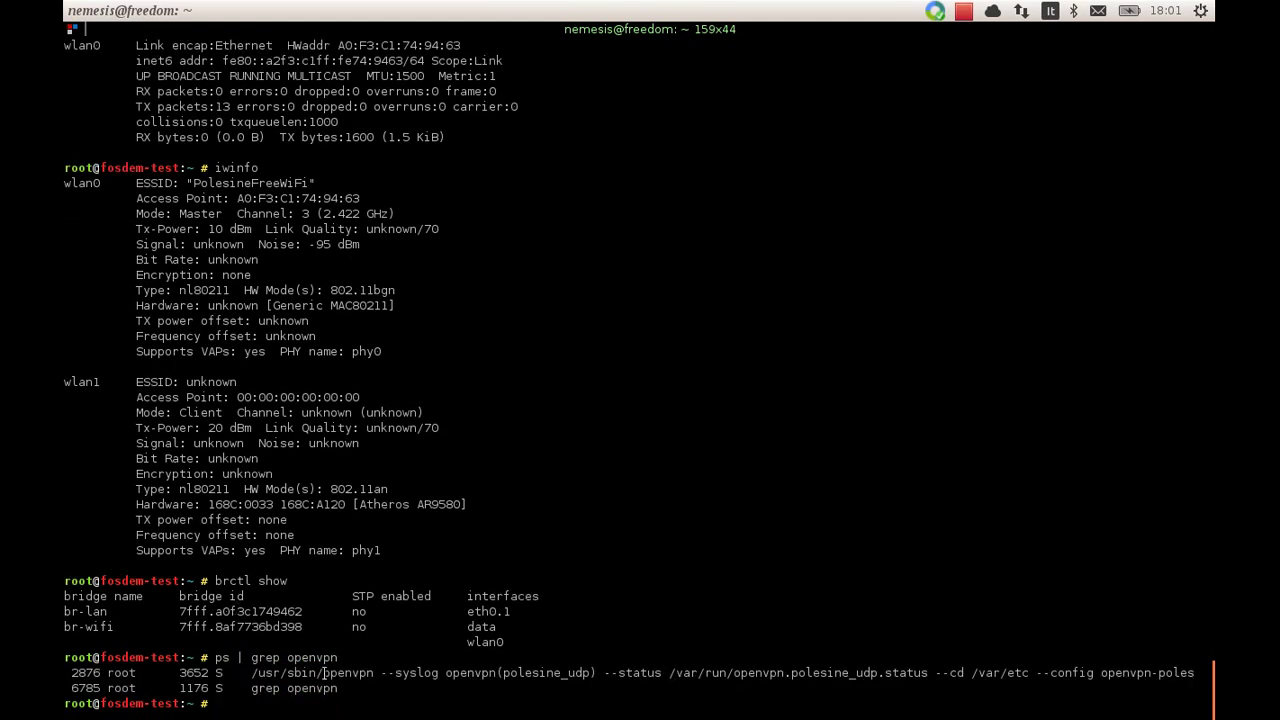